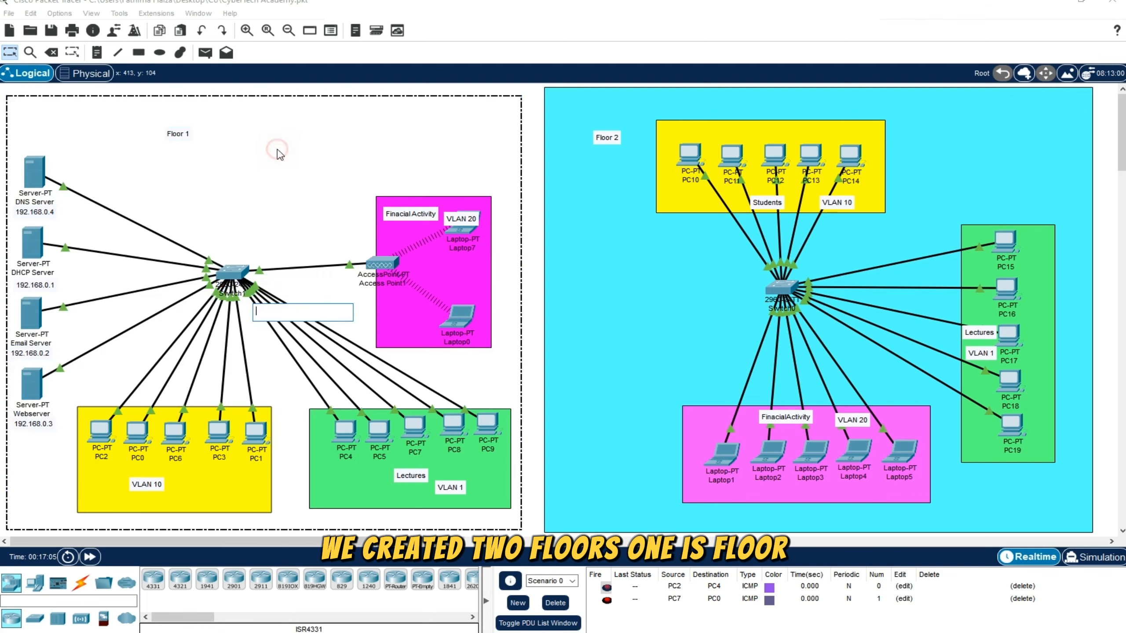
click(589, 205)
click(541, 235)
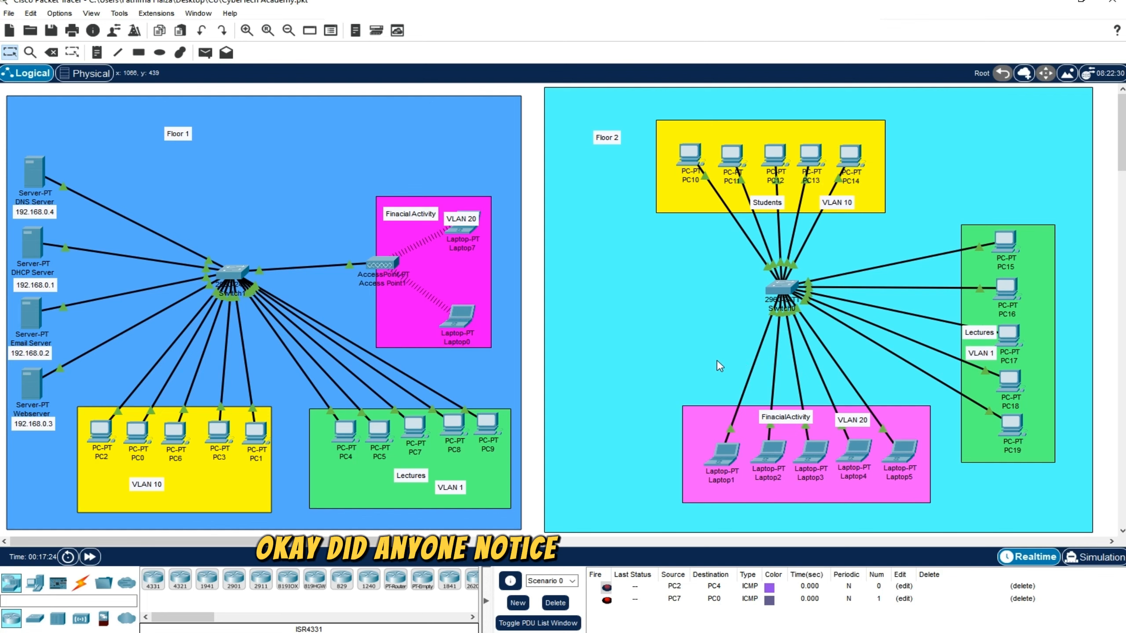
click(168, 144)
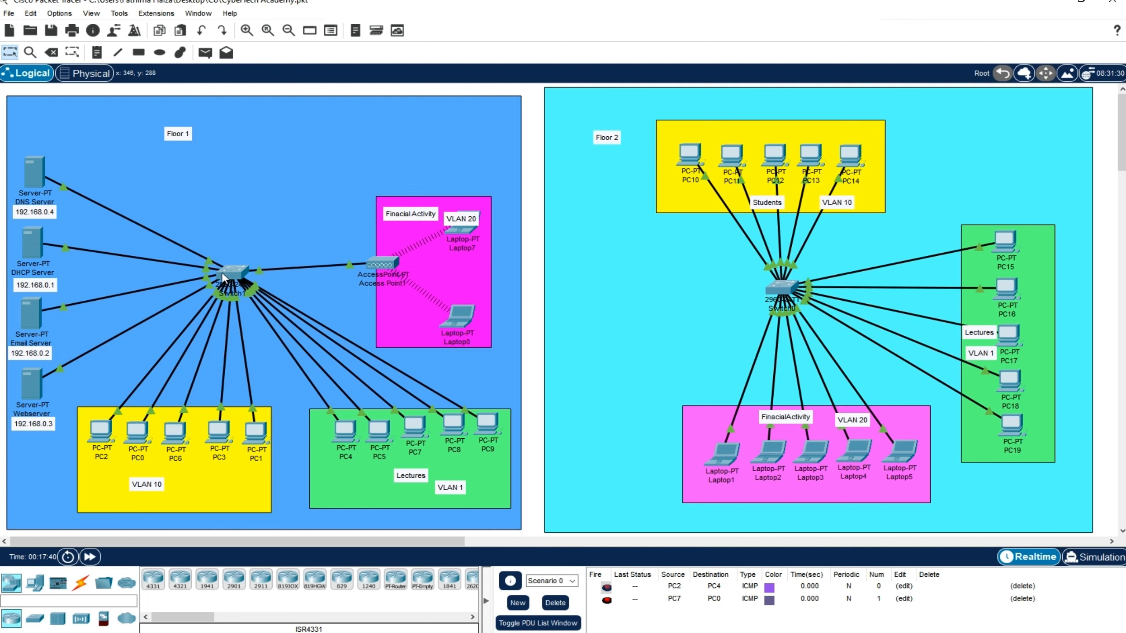
Step: On Floor 1's Switch1 command line, enter privileged mode with "en" and list the VLANs with "show vlan"
click(471, 157)
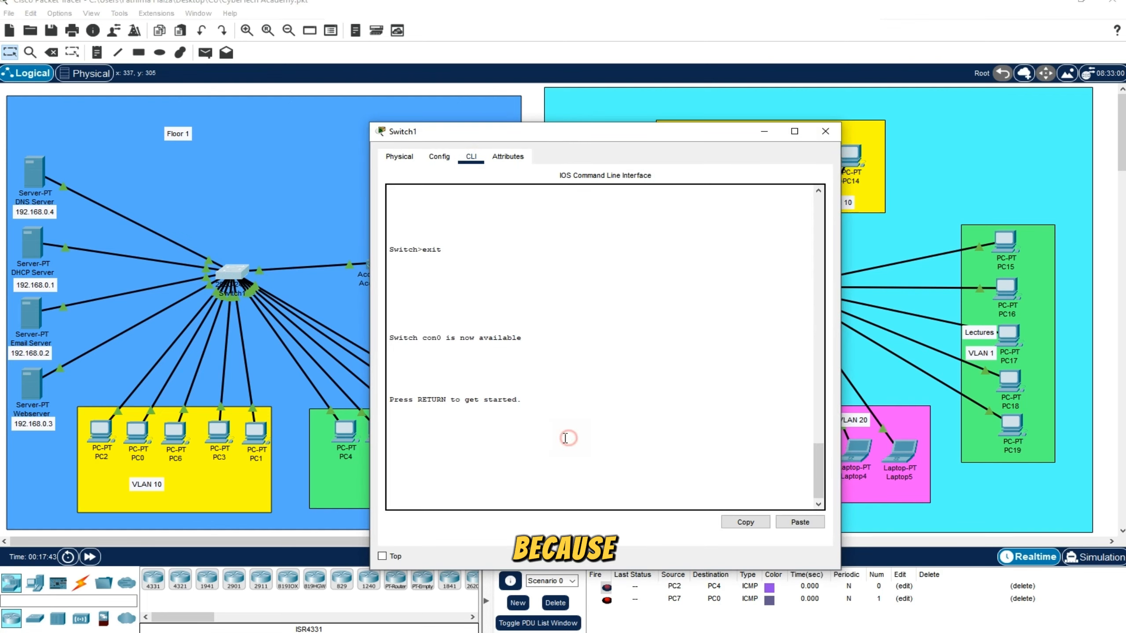
key(Return)
text(en)
key(Return)
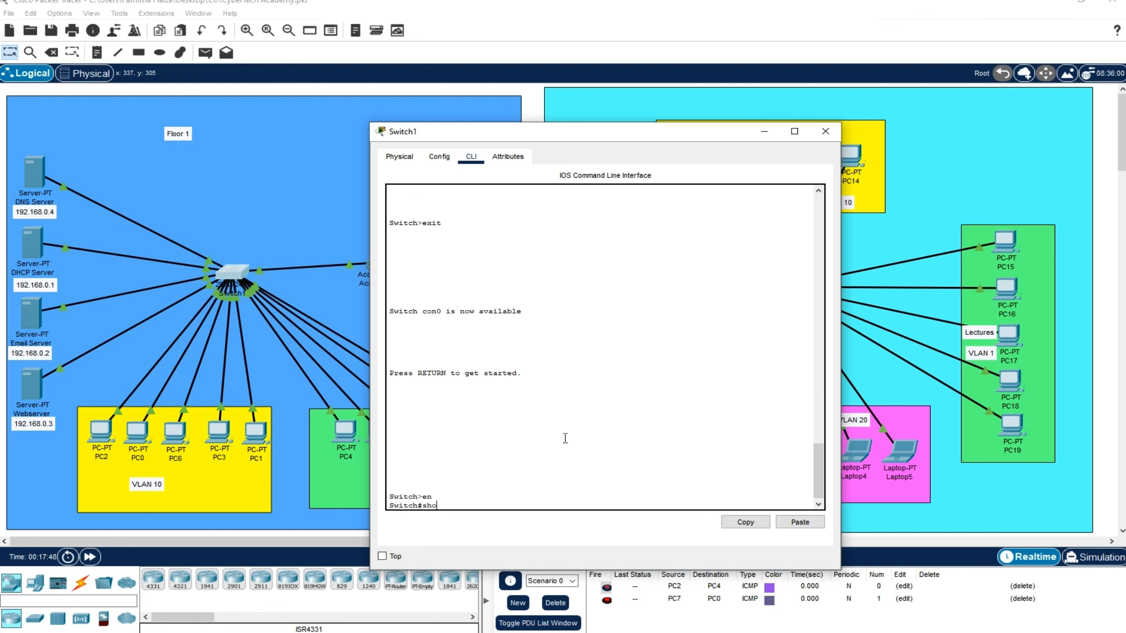
text(show vlan)
key(Return)
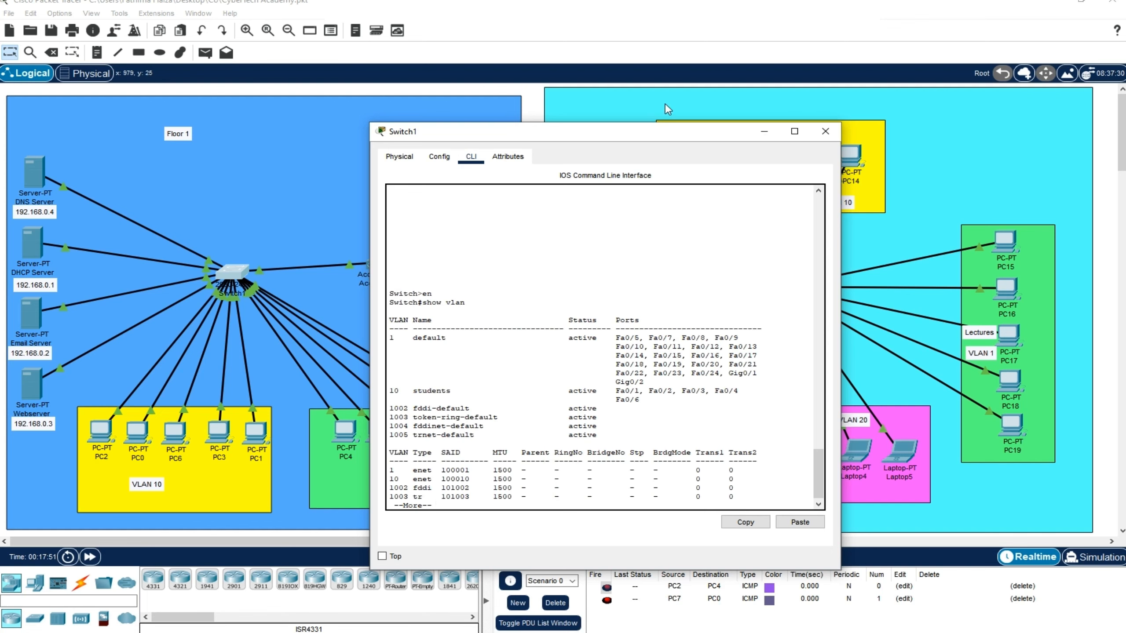
drag(618, 134, 673, 98)
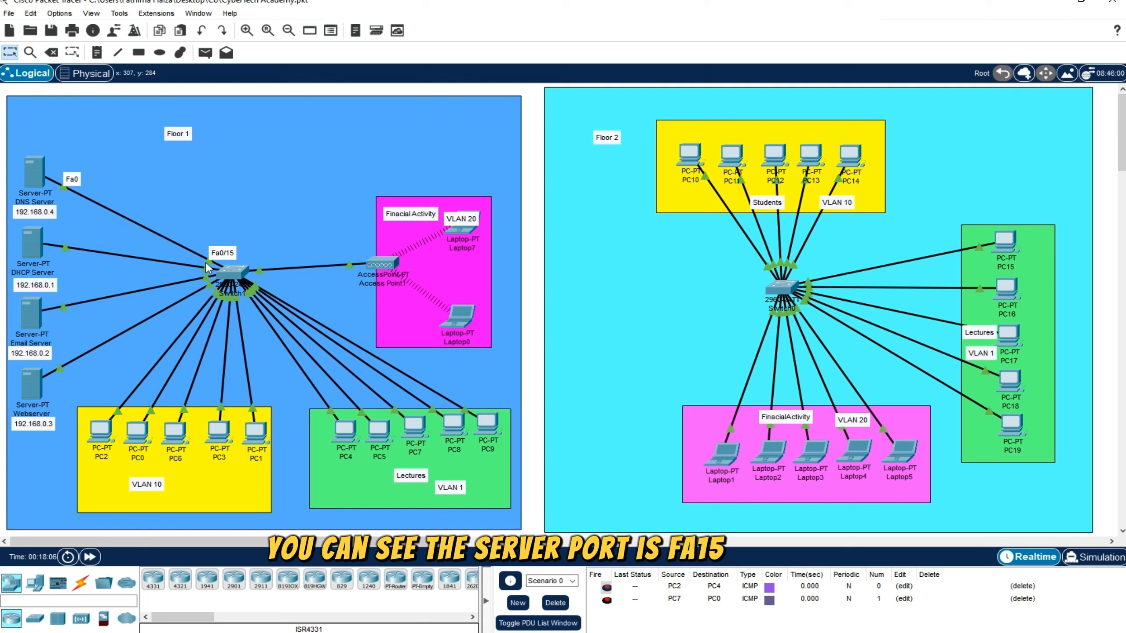
Step: Examine the Switch1 ports used by the links from the Floor 1 servers
mouse_move(209, 260)
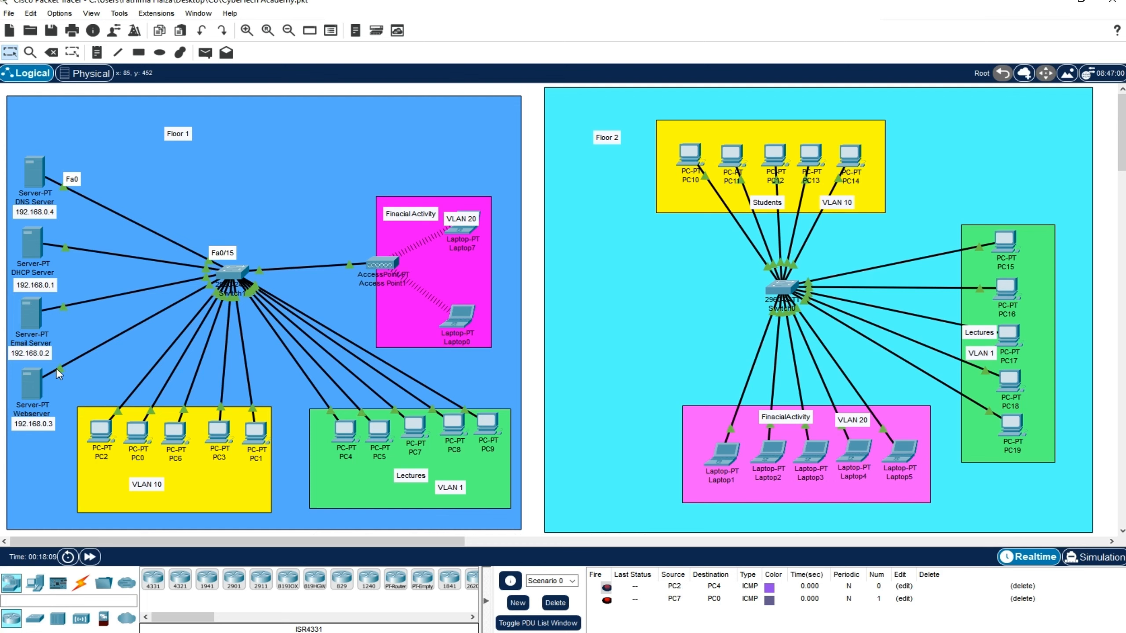
mouse_move(58, 367)
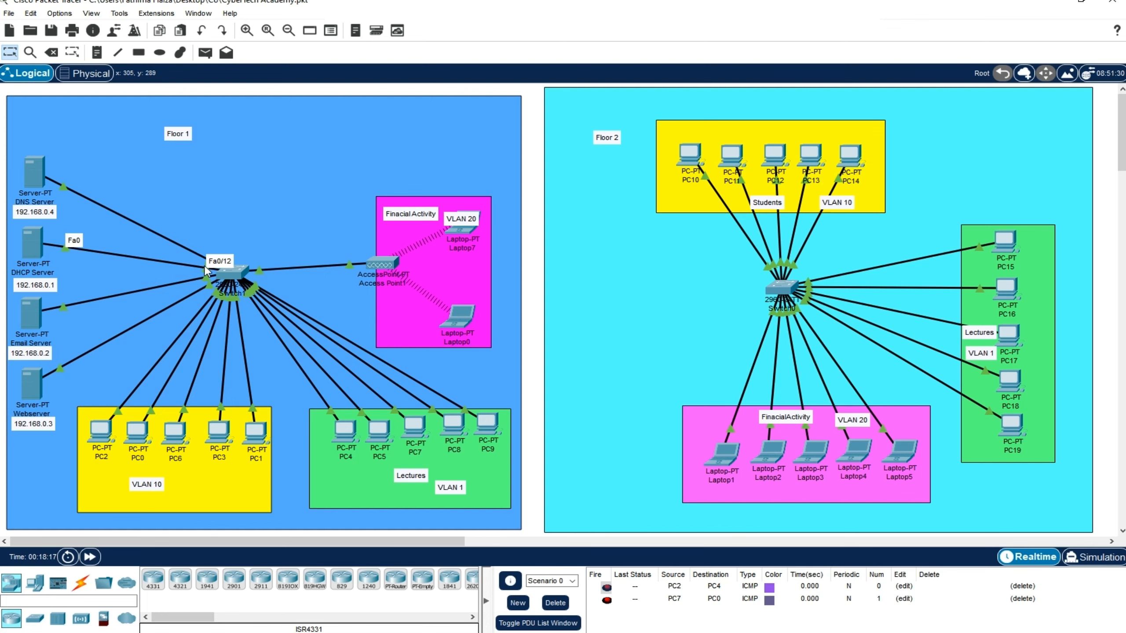
drag(205, 266, 205, 270)
click(528, 257)
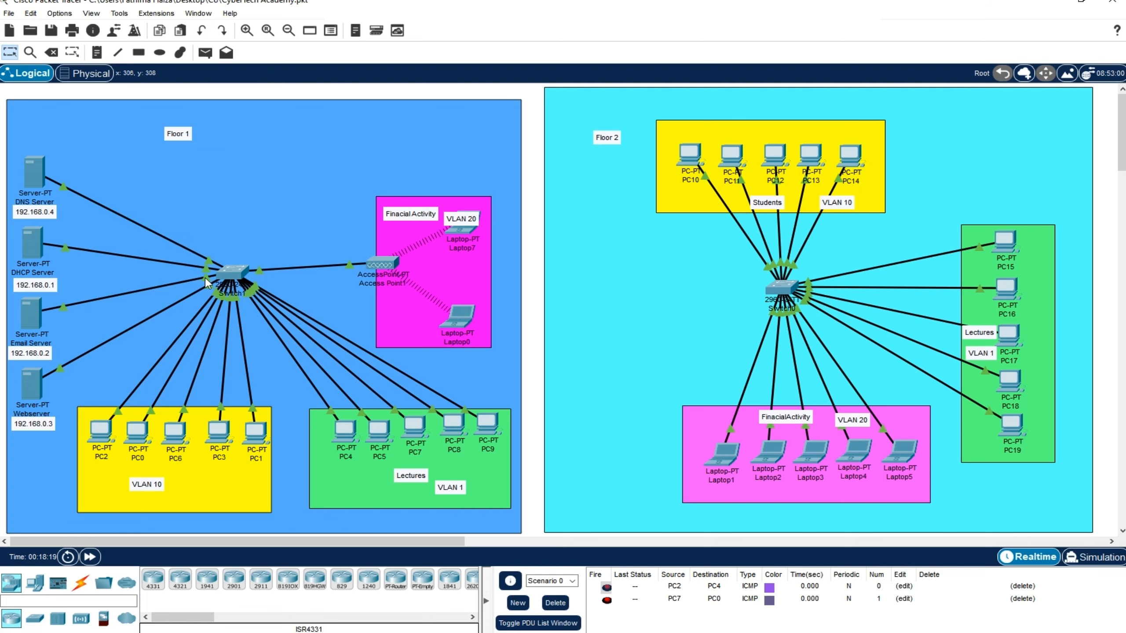
mouse_move(205, 277)
Step: Check the server ports against the default VLAN 1 row in Switch1's VLAN list, and put the switch window away
mouse_move(435, 632)
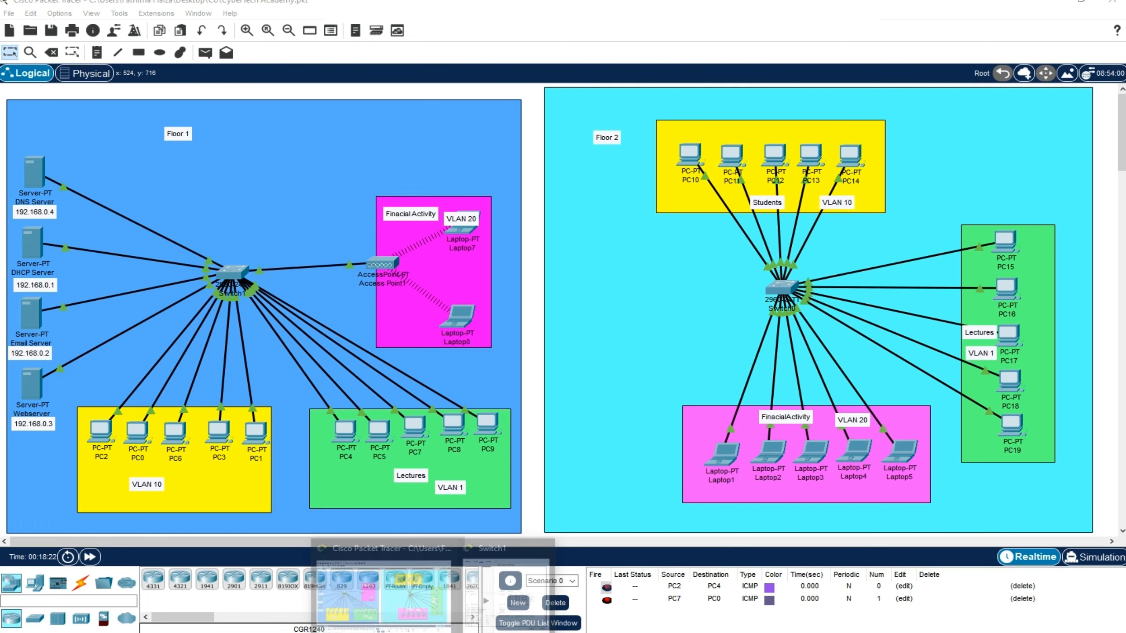
click(496, 597)
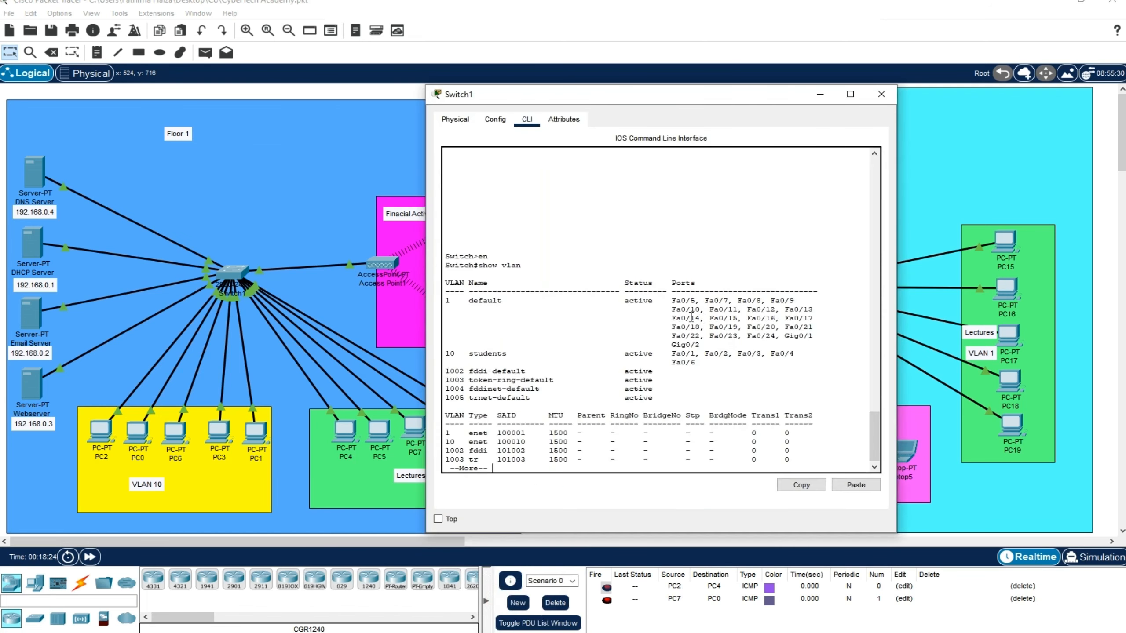
drag(673, 318, 780, 318)
drag(544, 301, 417, 298)
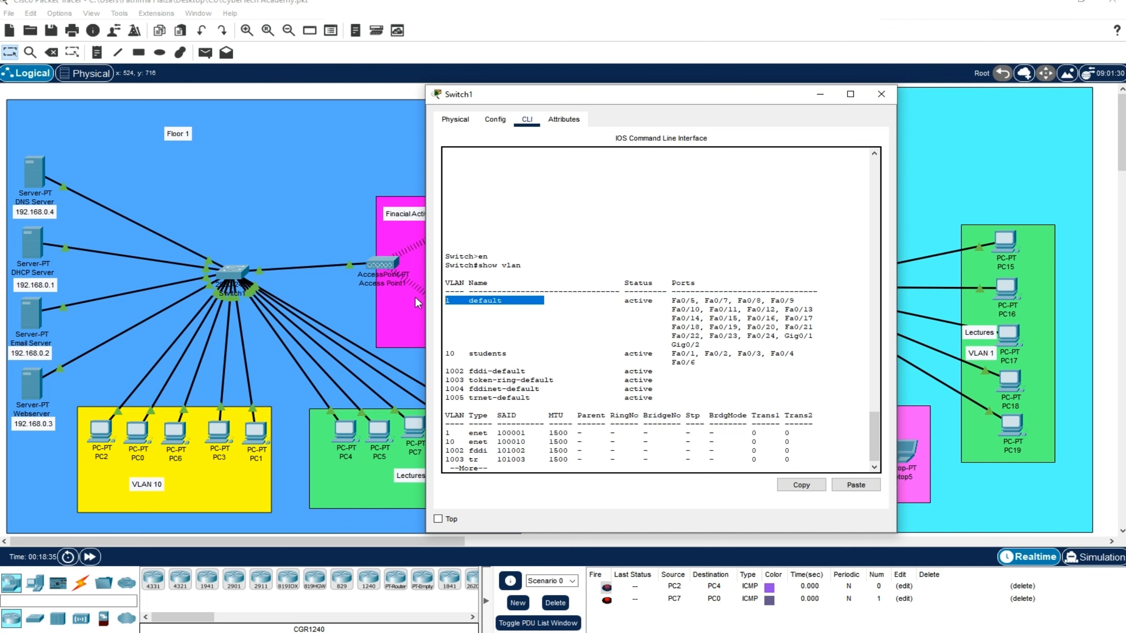
drag(767, 93, 631, 80)
click(746, 81)
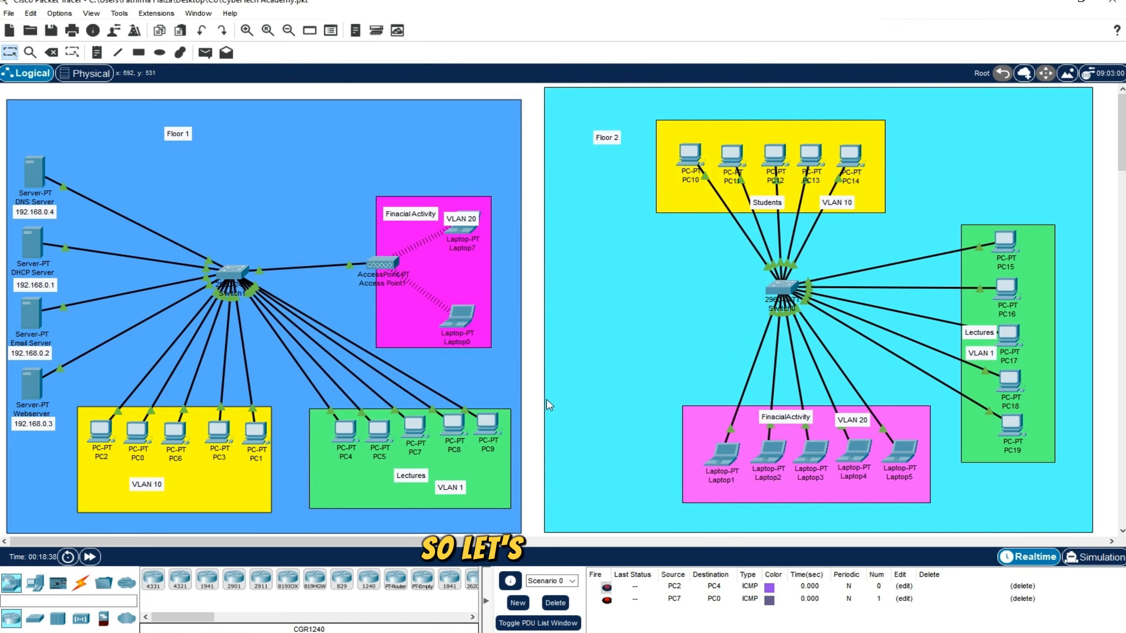
Step: Add a note reading "VLAN 1" beside the Floor 1 servers
click(97, 53)
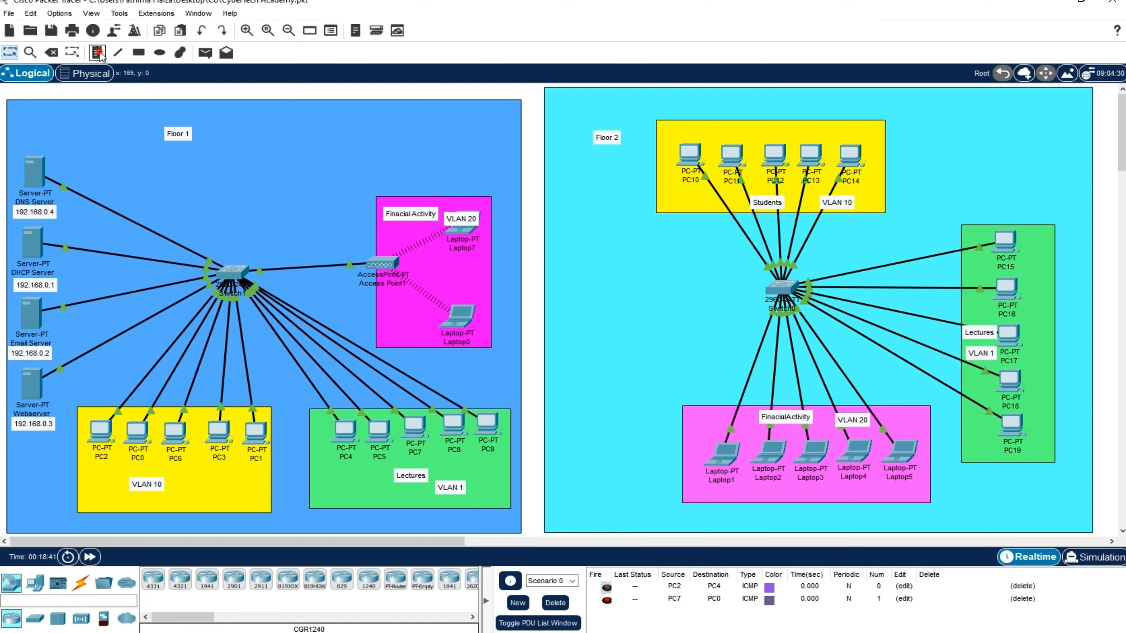
click(66, 223)
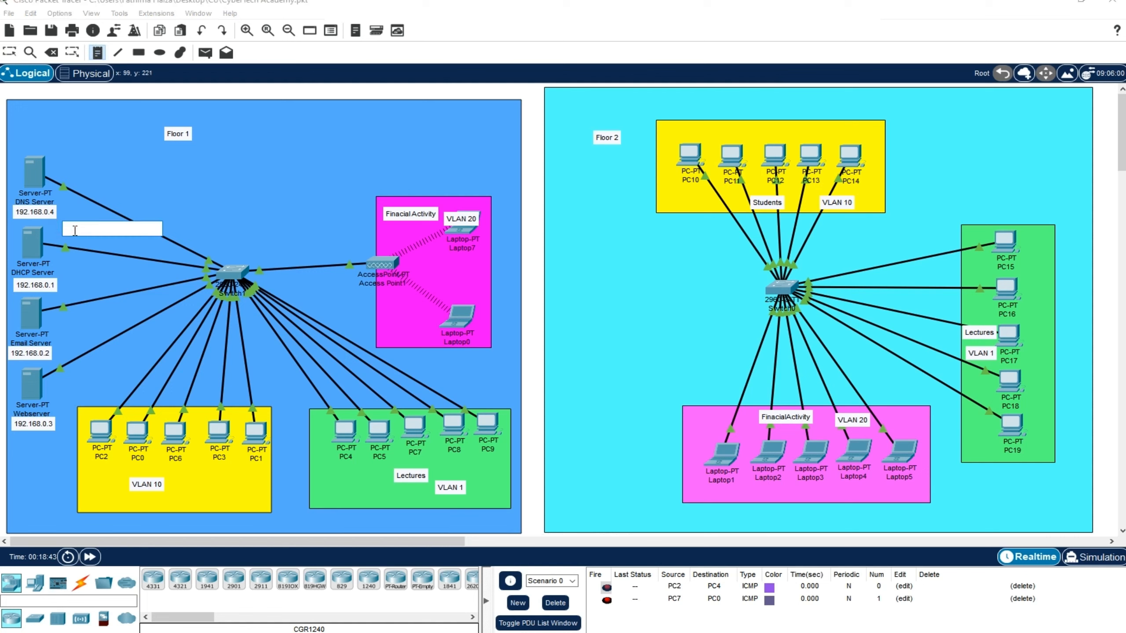
text(VLAN 1)
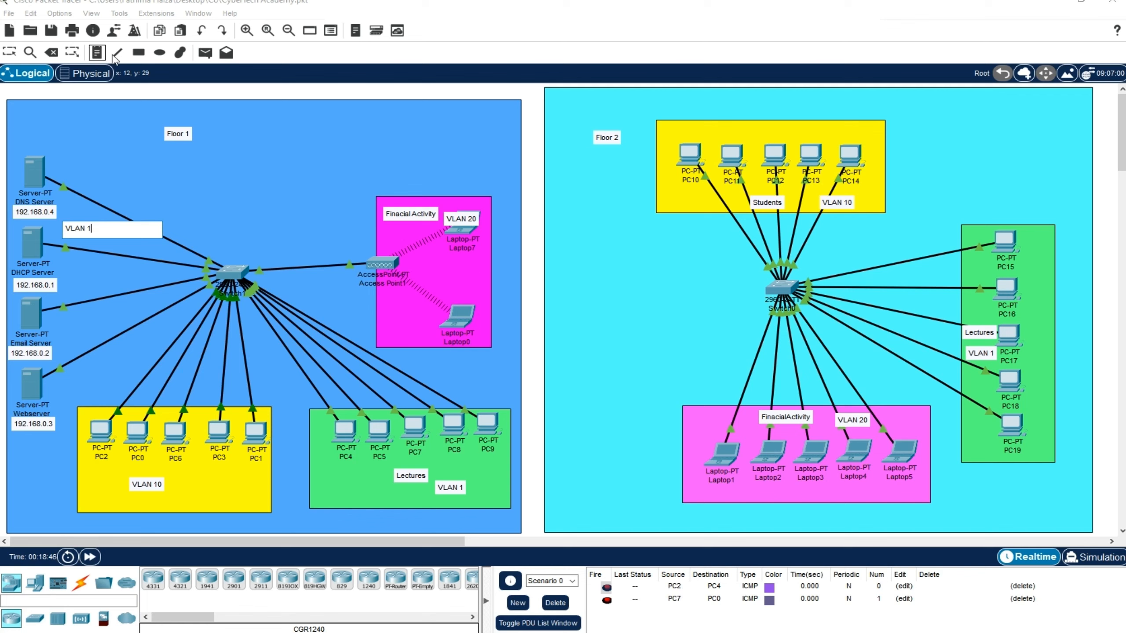
Step: Draw a green-filled rectangle behind the four Floor 1 servers and move their VLAN 1 note into its upper corner
click(138, 53)
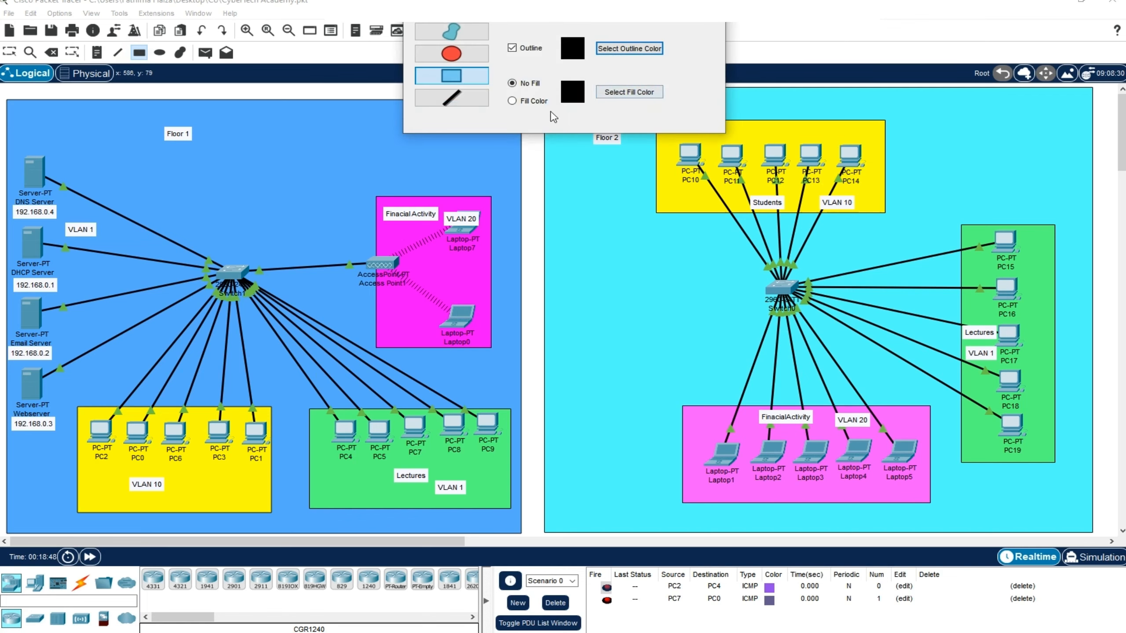
click(534, 101)
click(629, 92)
click(537, 232)
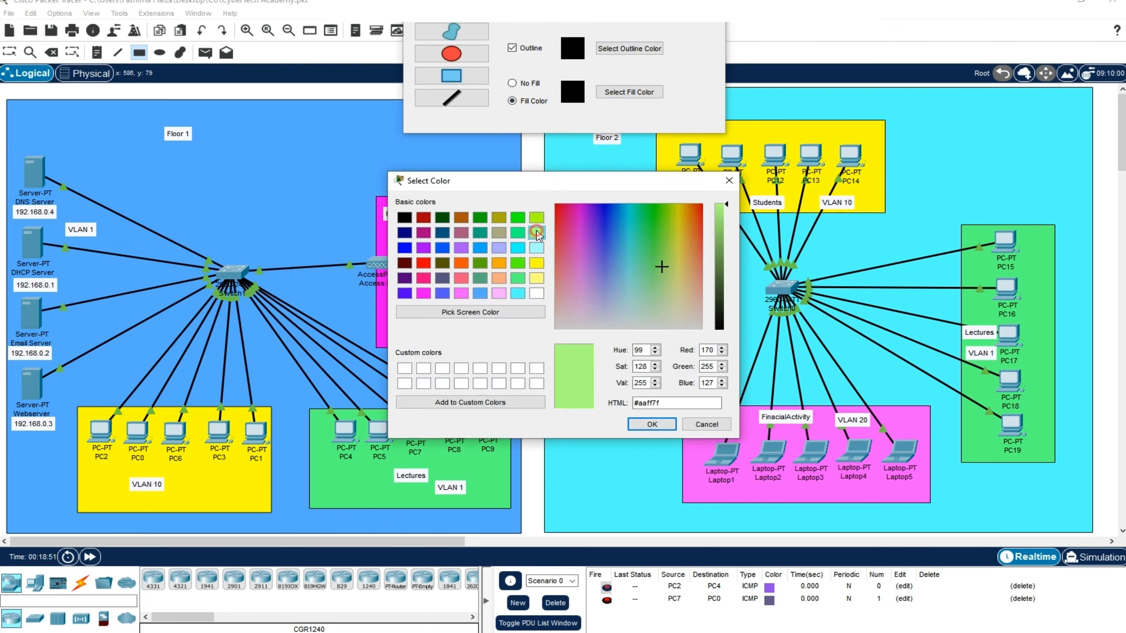
click(518, 278)
click(647, 425)
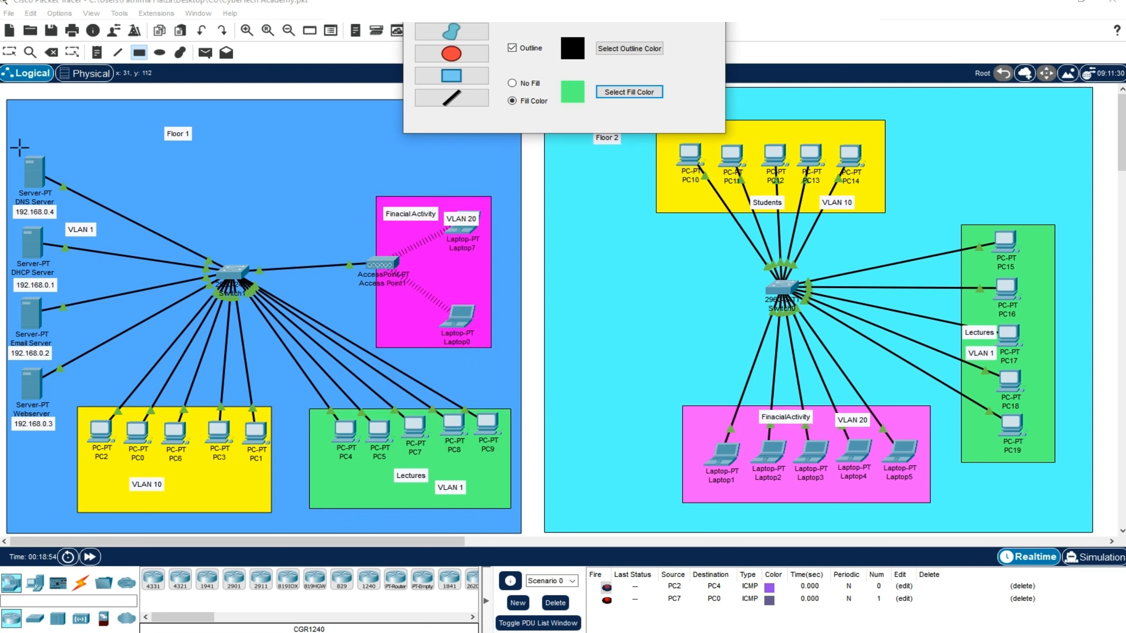
drag(9, 141, 71, 436)
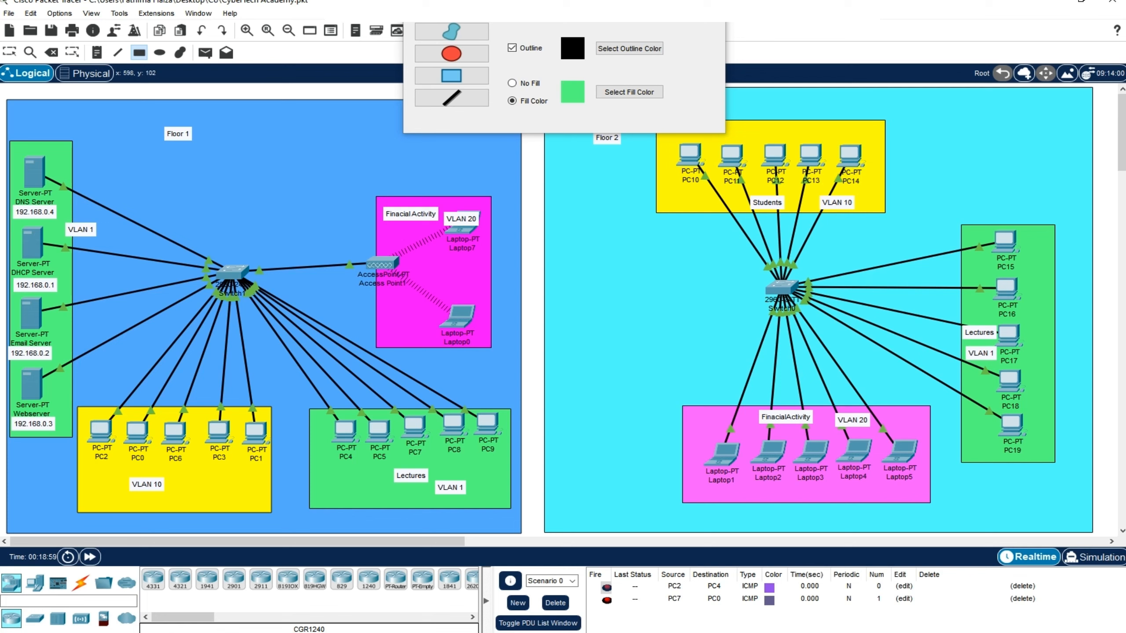
click(9, 52)
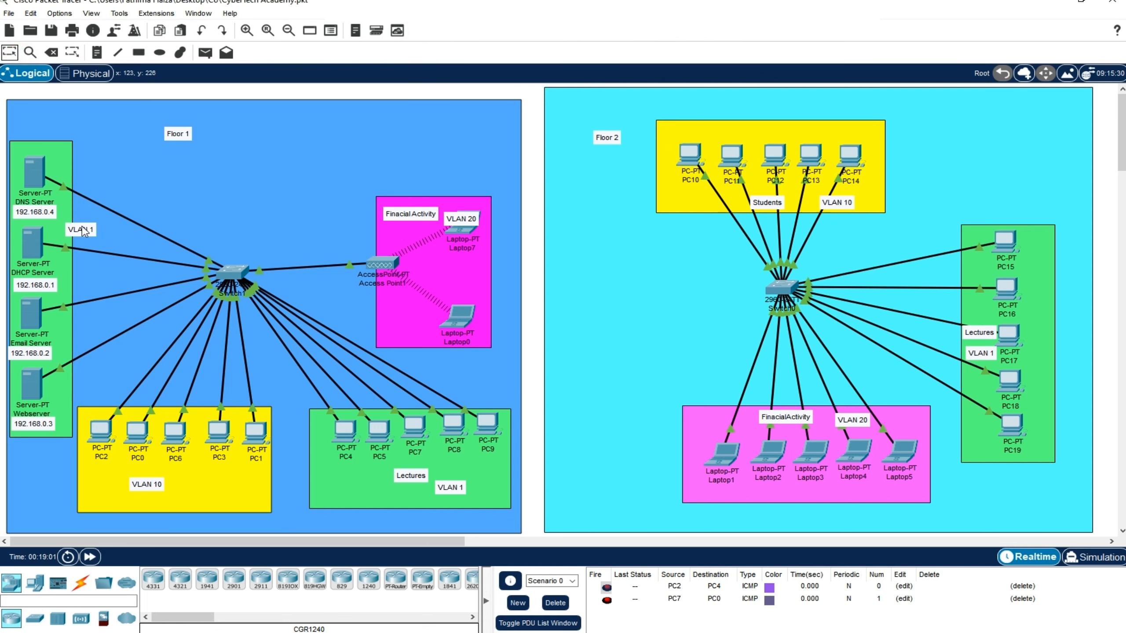
drag(81, 229, 52, 133)
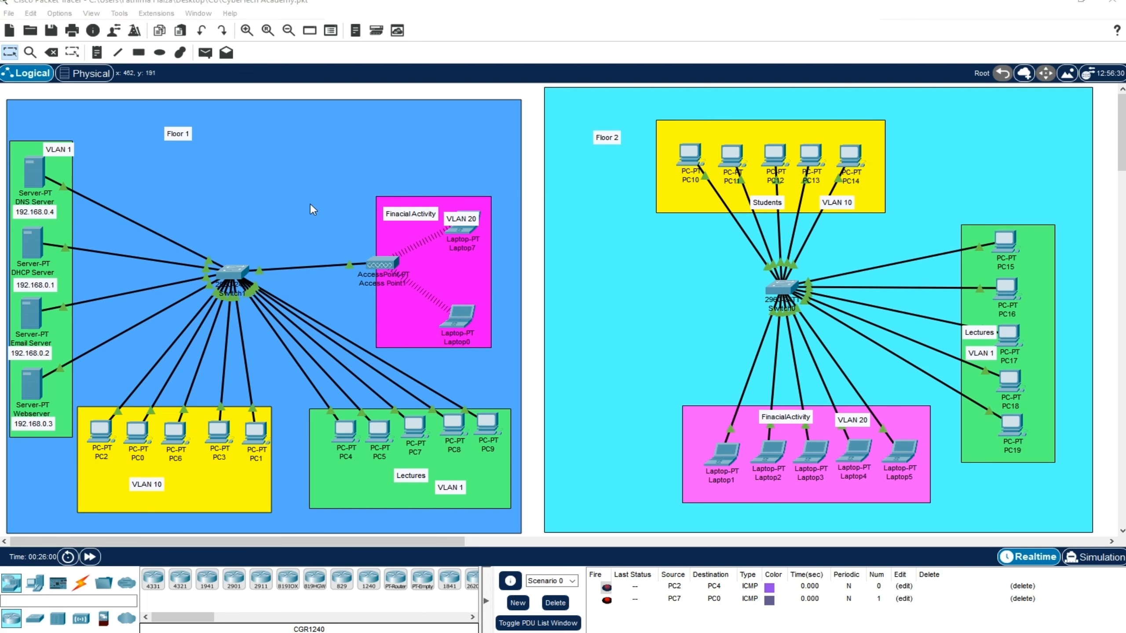
click(283, 159)
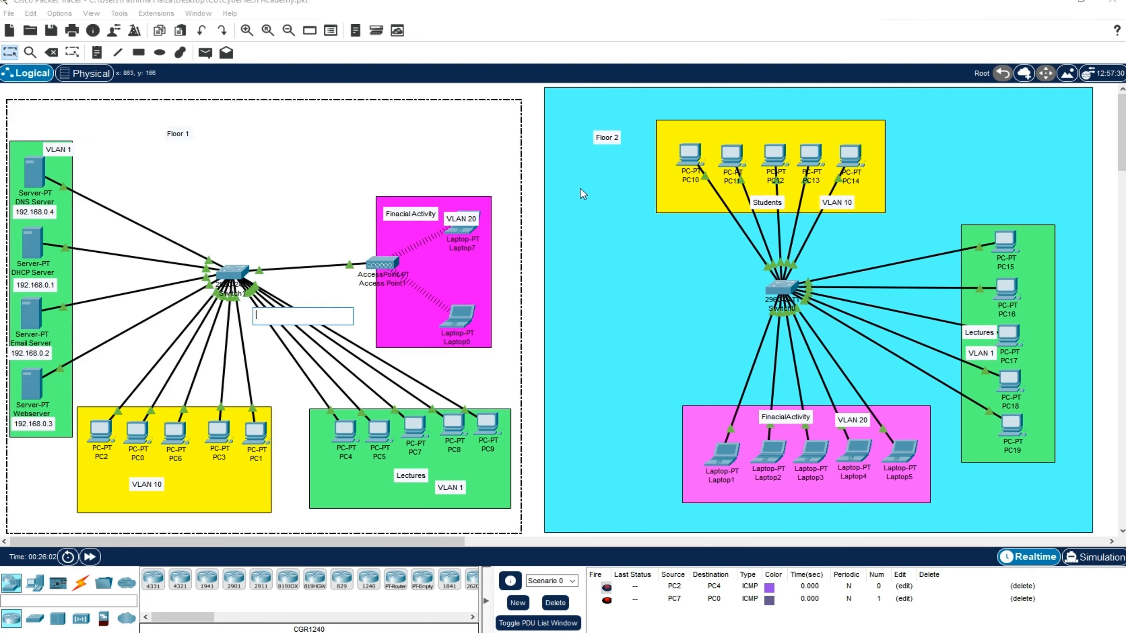
click(580, 188)
click(540, 194)
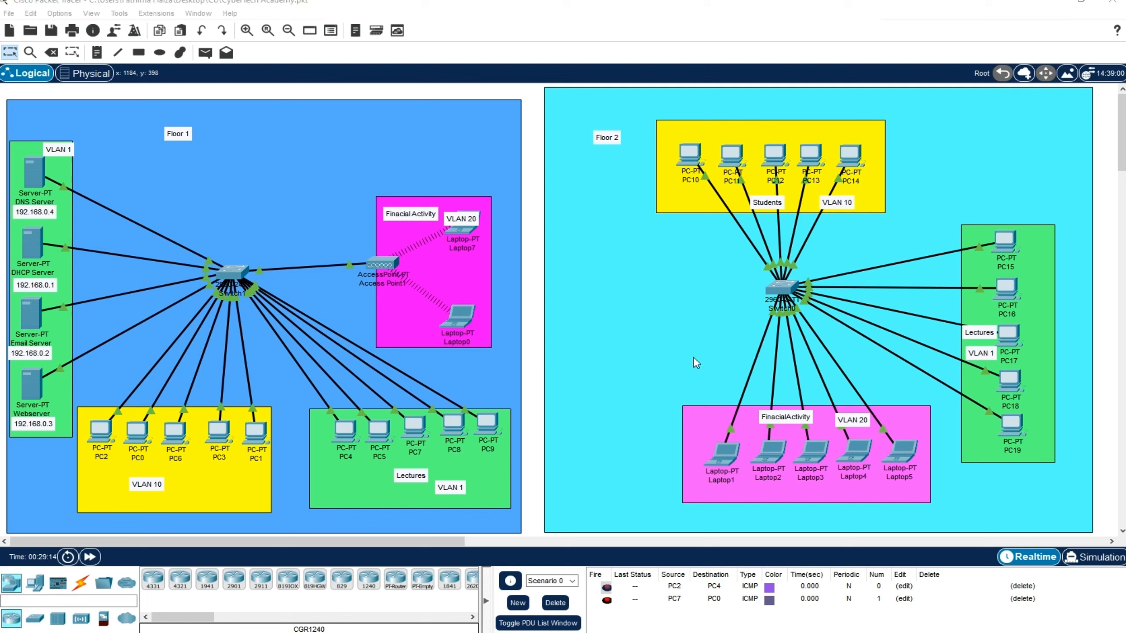
click(538, 333)
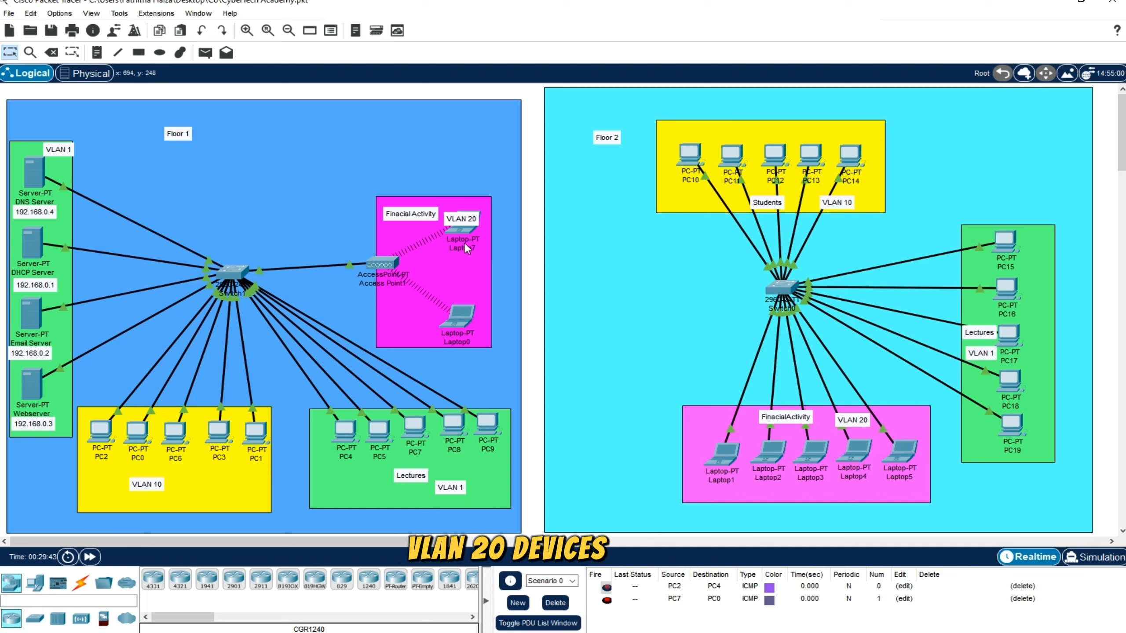
Step: Move Floor 1's VLAN 20 rectangle, labels, access point and laptops up beside the Floor 1 label, and shift Switch1 toward the floor's centre
drag(472, 300, 578, 385)
drag(381, 262, 292, 153)
drag(437, 217, 392, 133)
drag(450, 225, 362, 161)
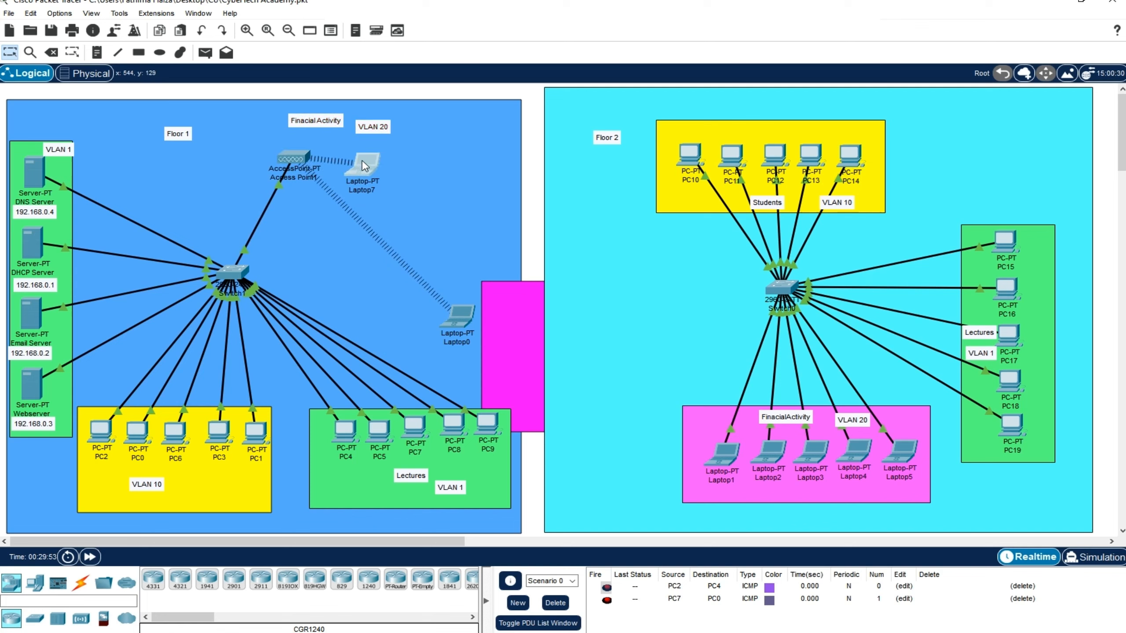
drag(466, 318, 352, 210)
drag(549, 317, 295, 199)
click(529, 241)
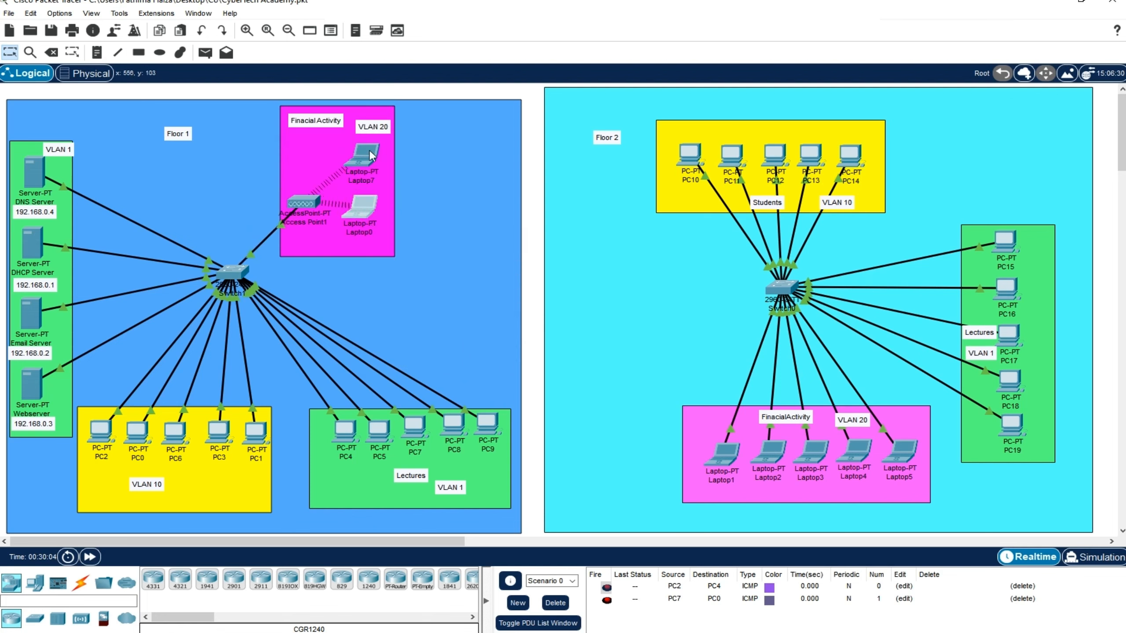
drag(237, 277, 329, 311)
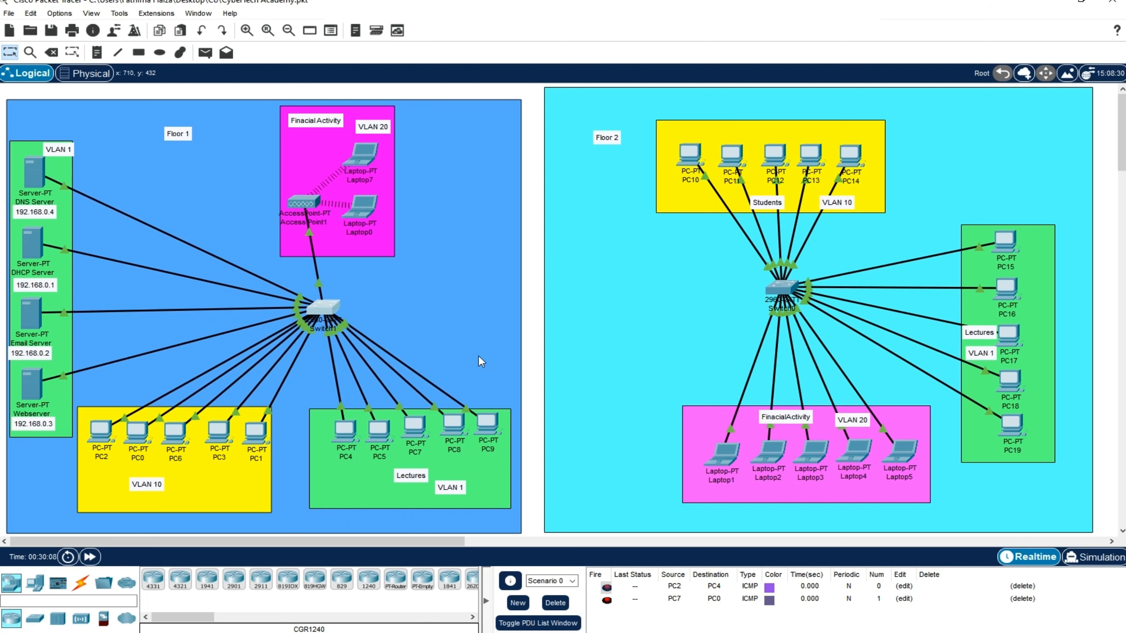
click(530, 325)
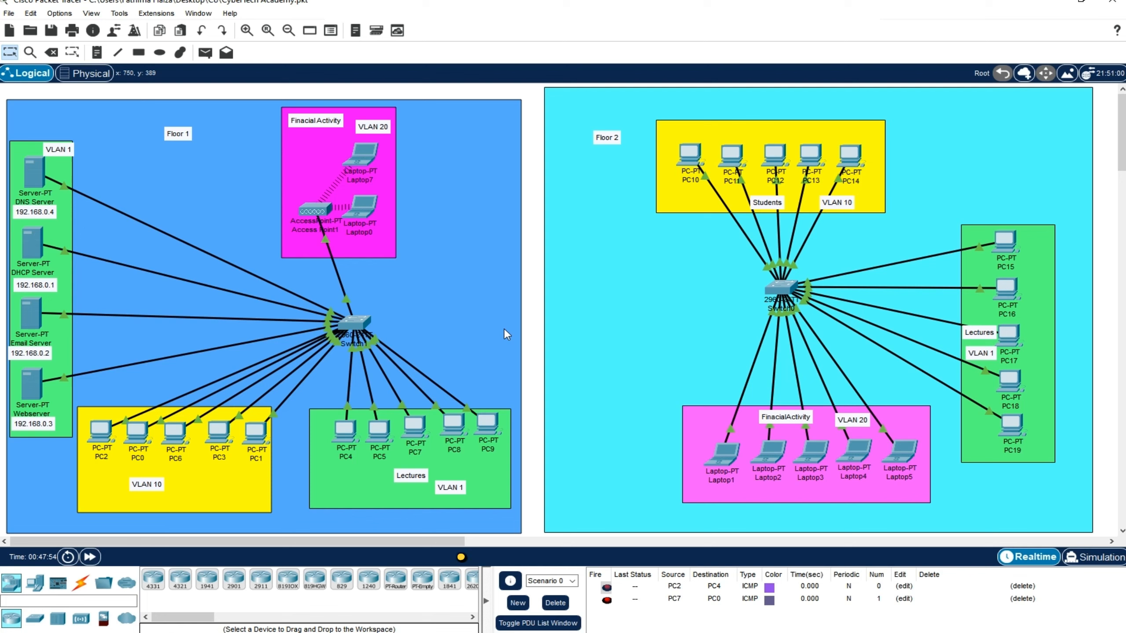
Step: Connect Floor 1's Switch1 to the Floor 2 switch with a Copper Cross-Over cable, using GigabitEthernet0/1 on both
click(81, 584)
click(239, 581)
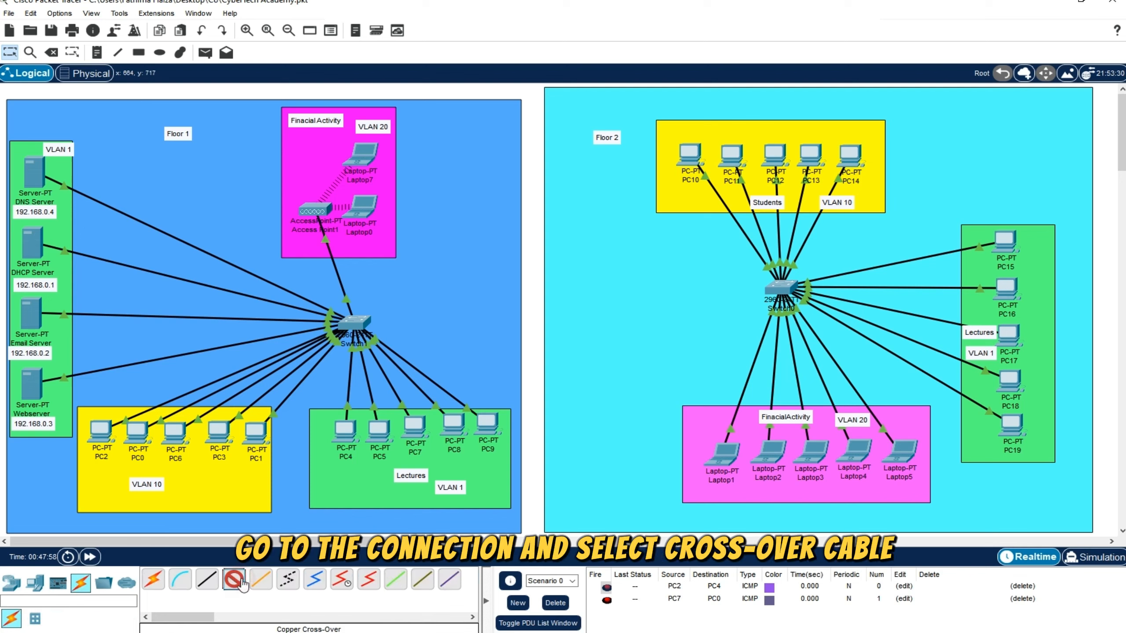
mouse_move(350, 329)
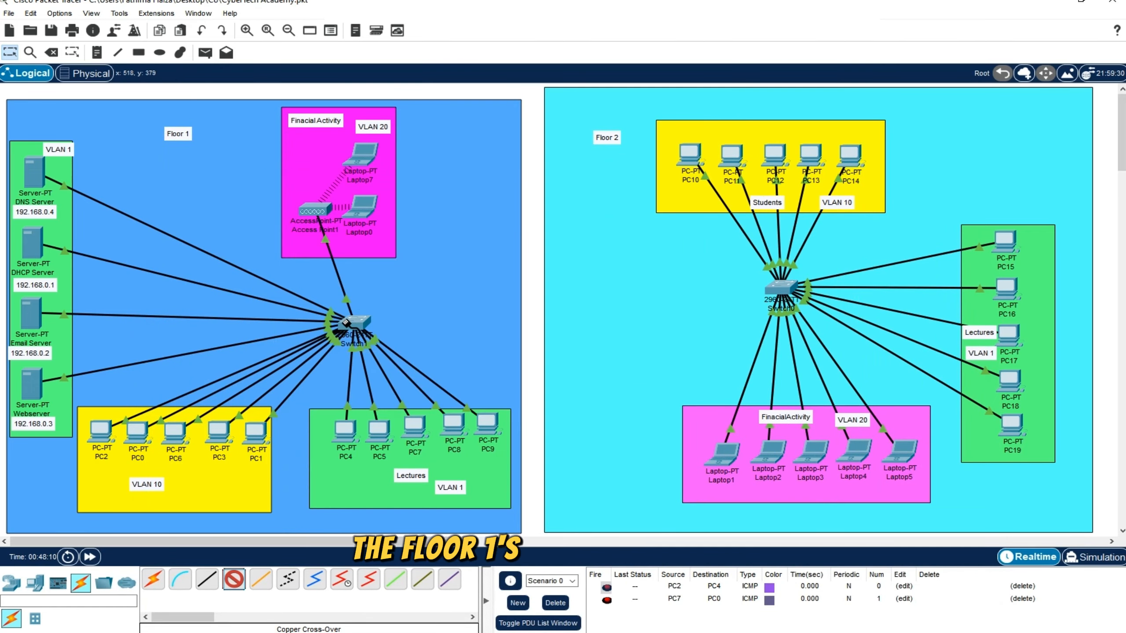
click(347, 323)
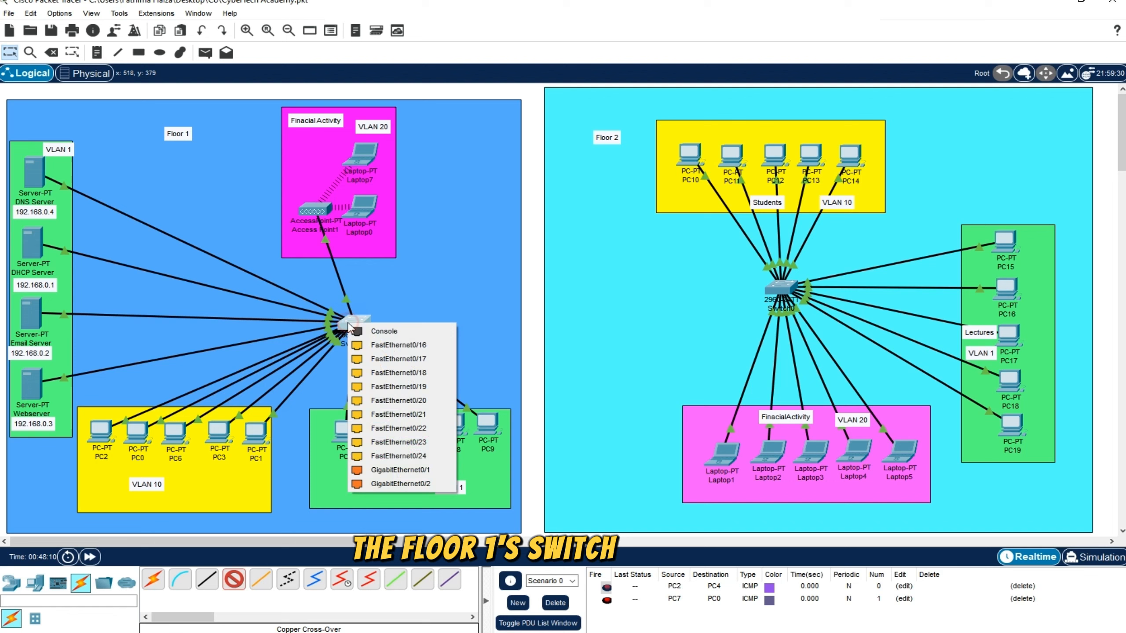
click(443, 471)
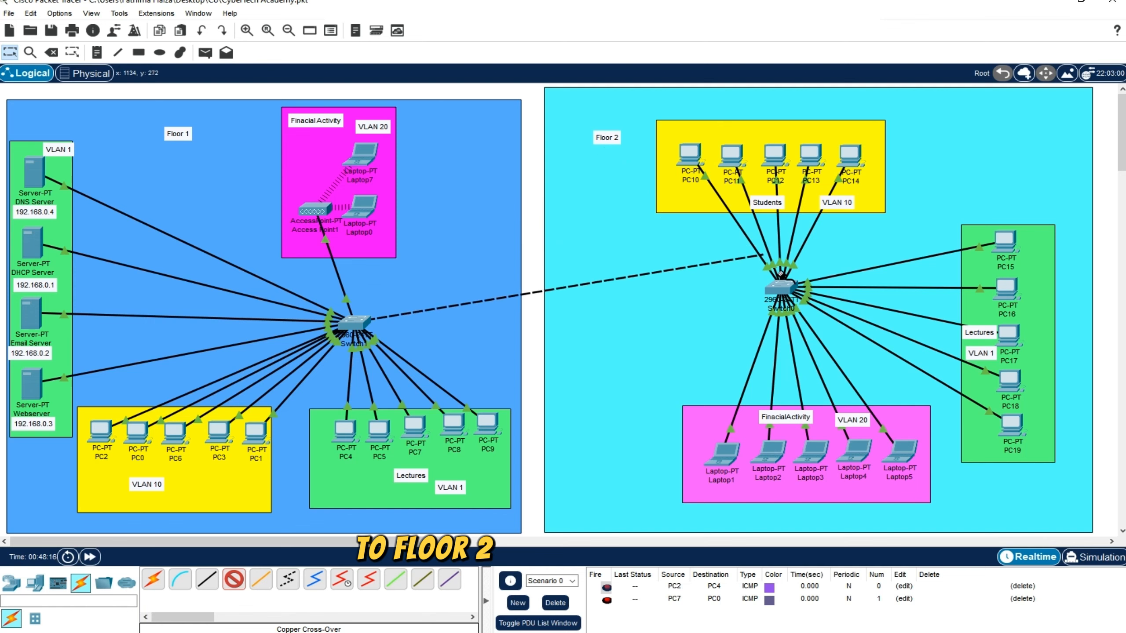
click(777, 293)
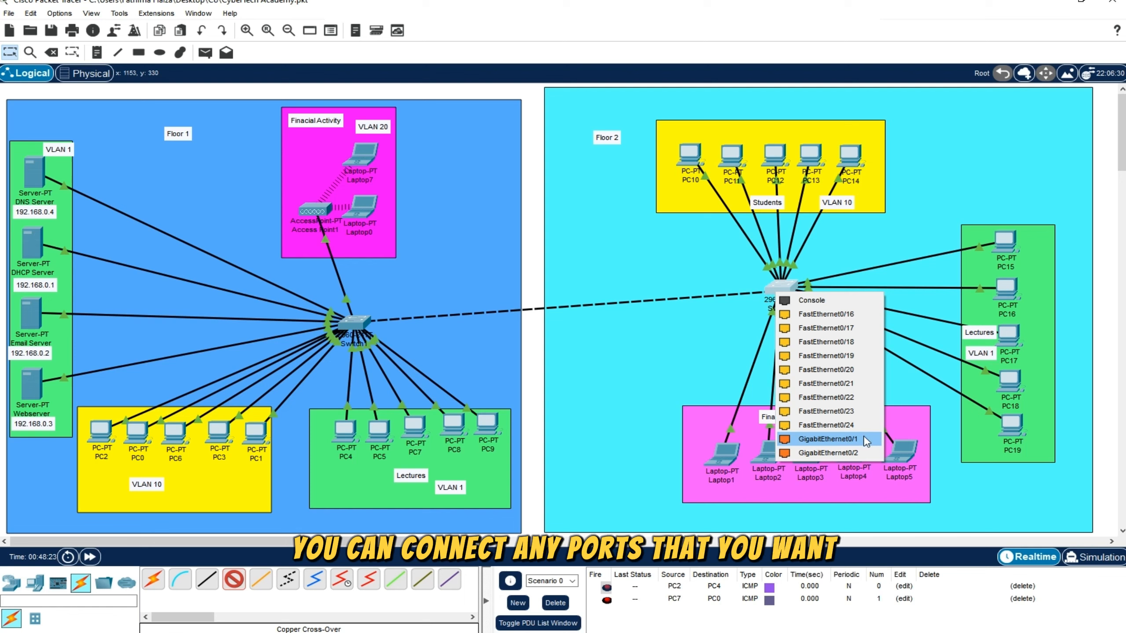
click(842, 439)
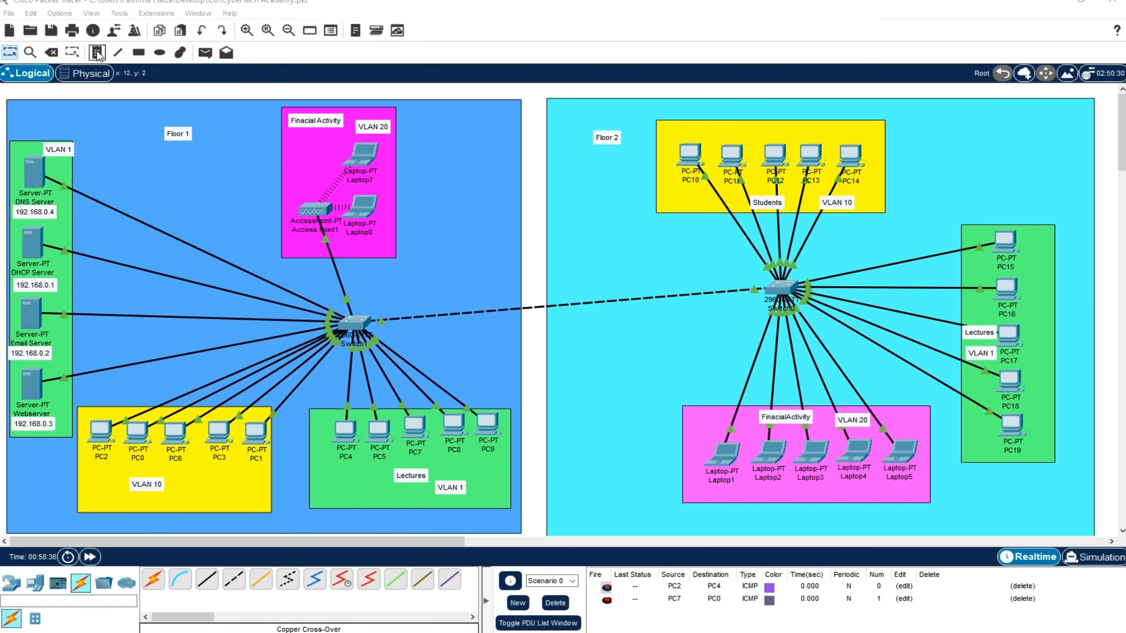
Step: Add a note reading "Trunk Port" above the dashed cable that links the Floor 1 and Floor 2 switches
click(96, 52)
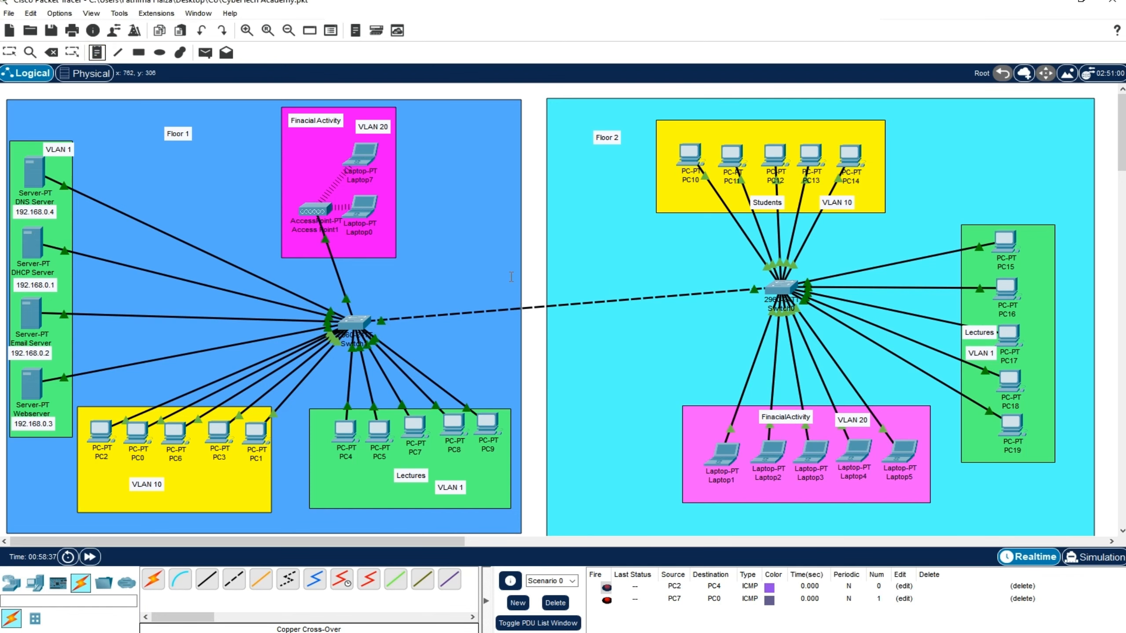
click(508, 292)
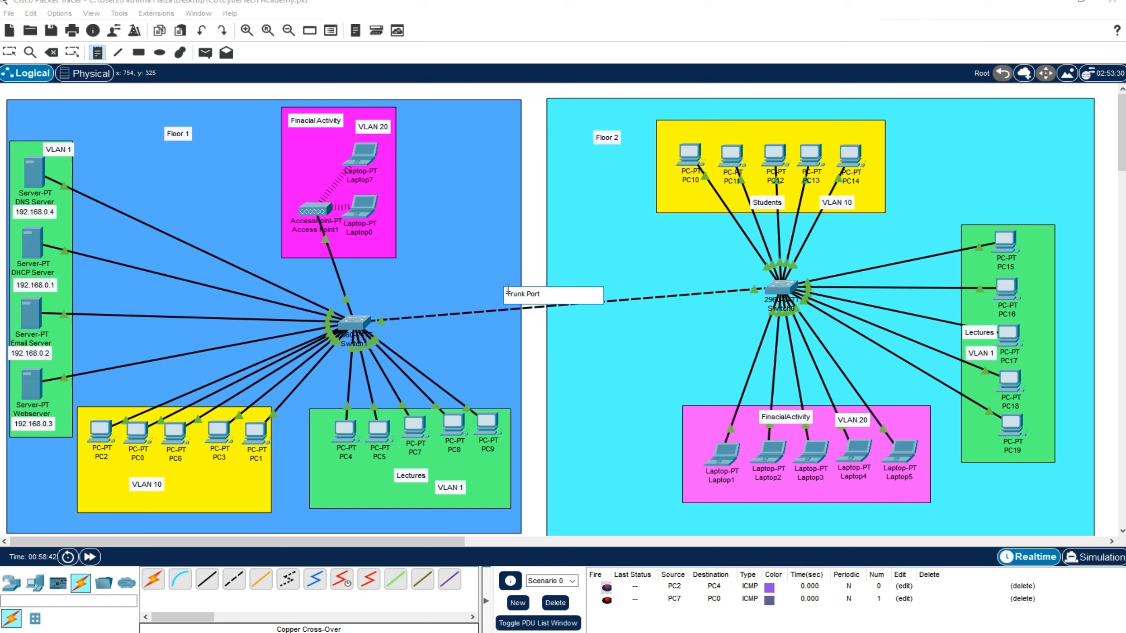
text(Trunk Port)
click(9, 52)
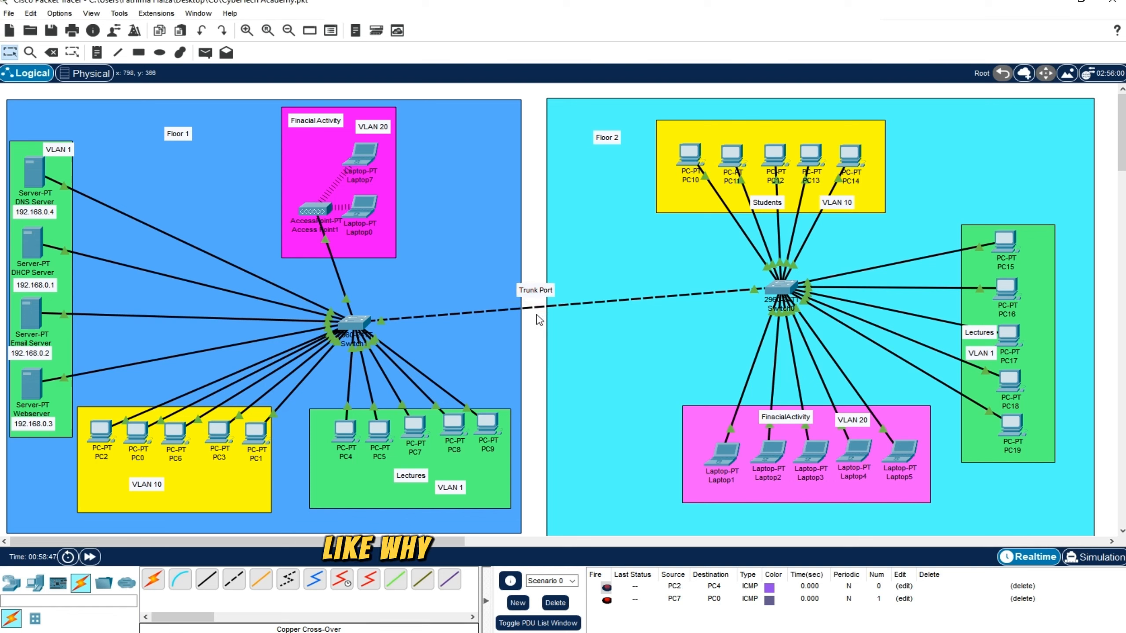
mouse_move(535, 312)
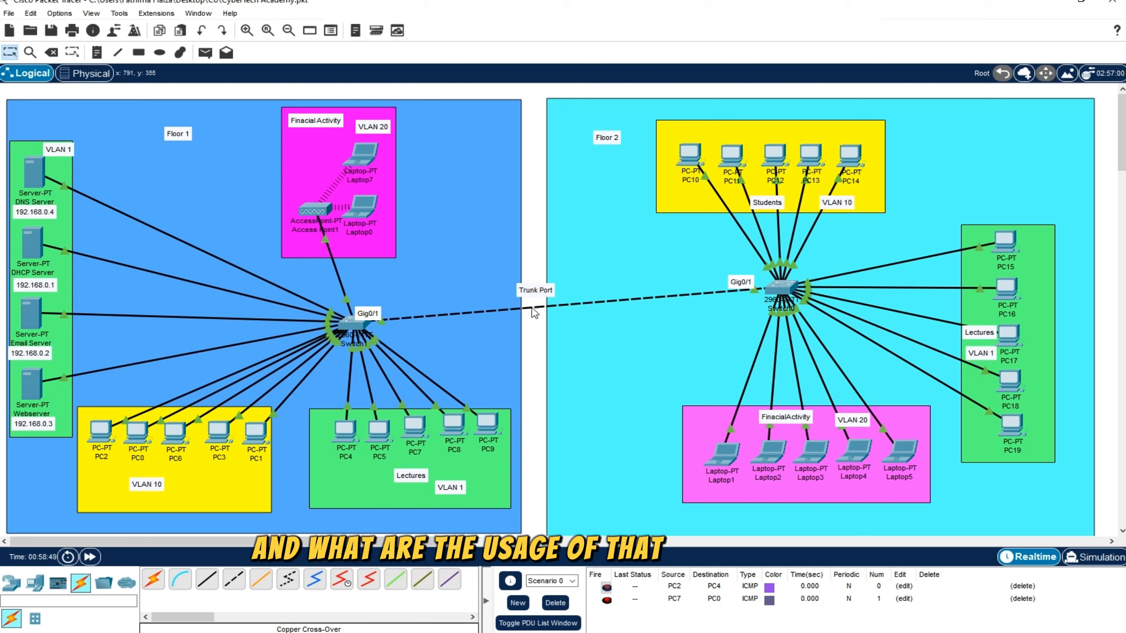
click(539, 414)
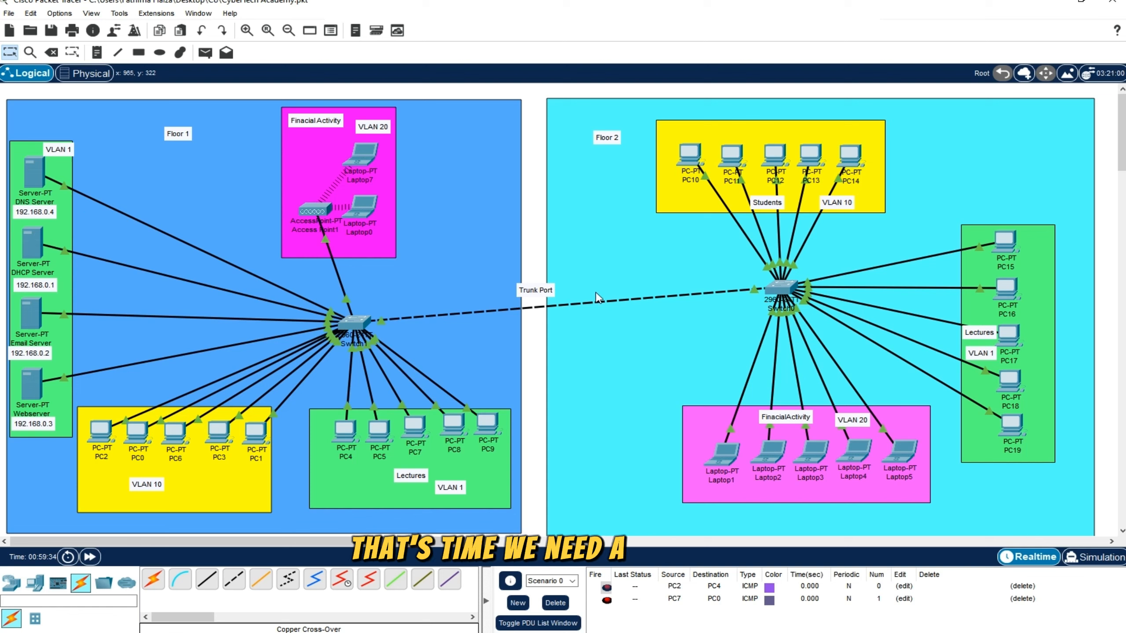
Step: Test VLAN 1 between the floors by sending simple PDUs from PC4 to PC15 and from PC19 to PC4
mouse_move(548, 310)
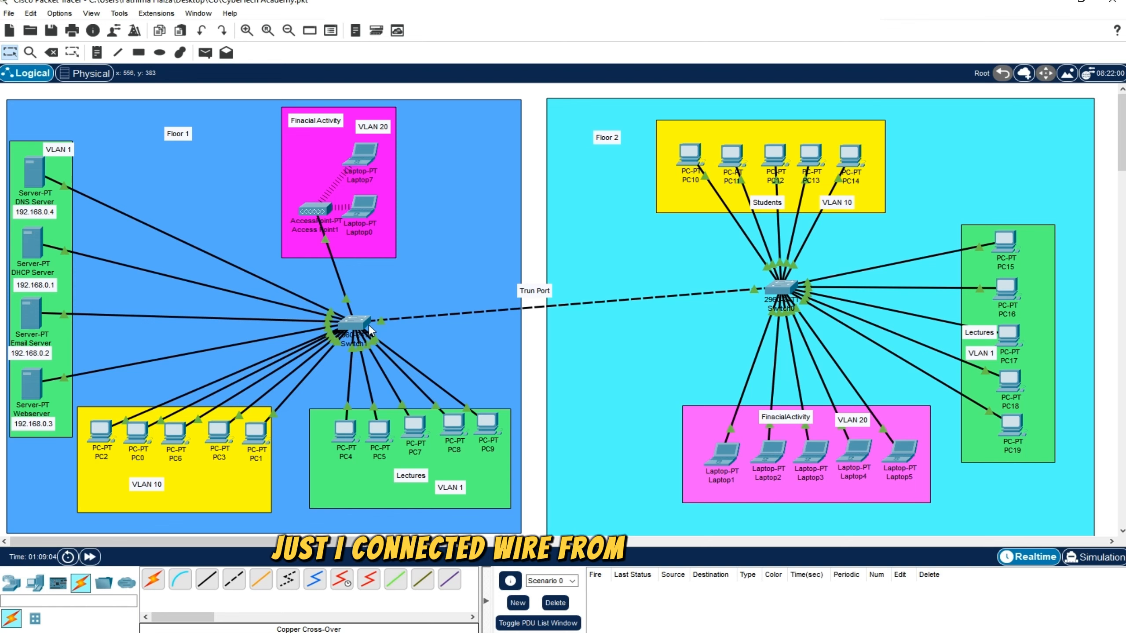
mouse_move(784, 285)
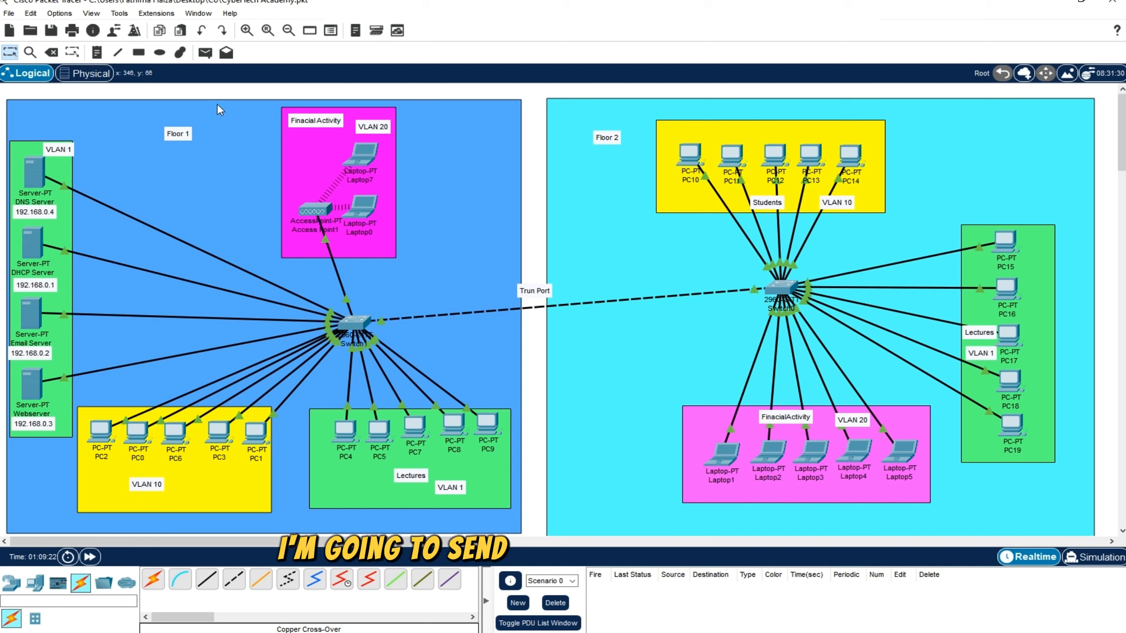
click(205, 59)
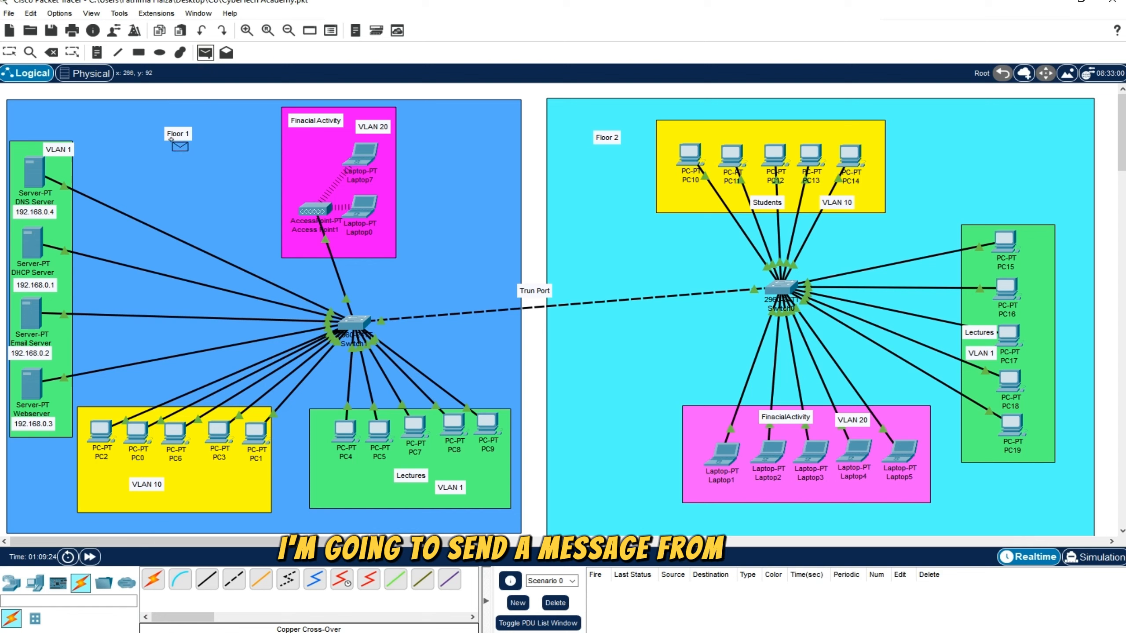
click(346, 433)
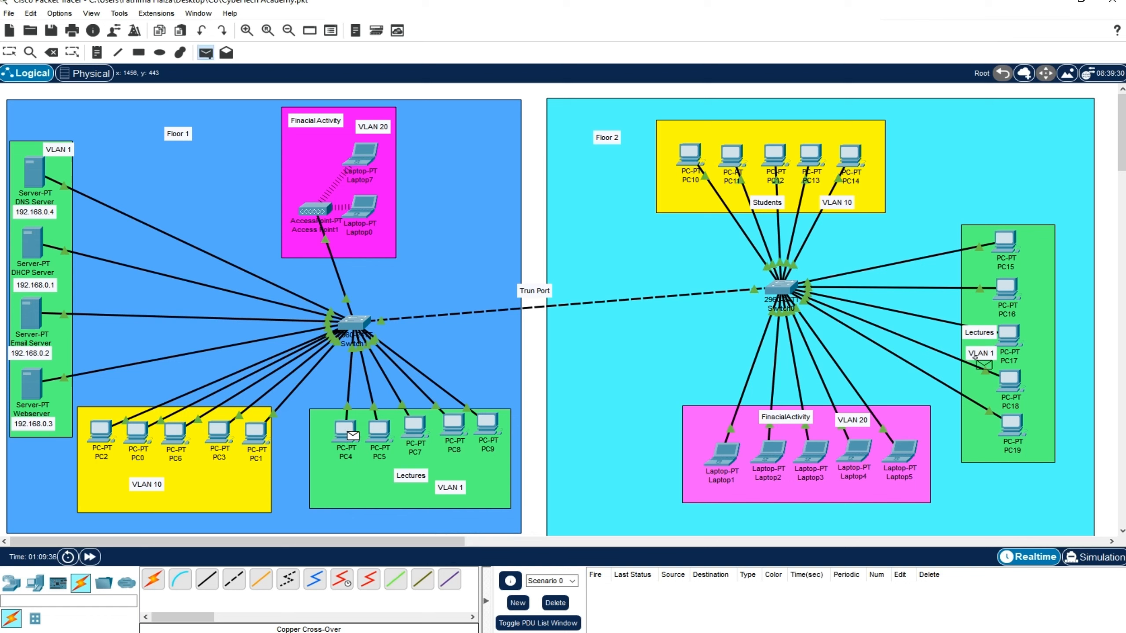
click(1003, 244)
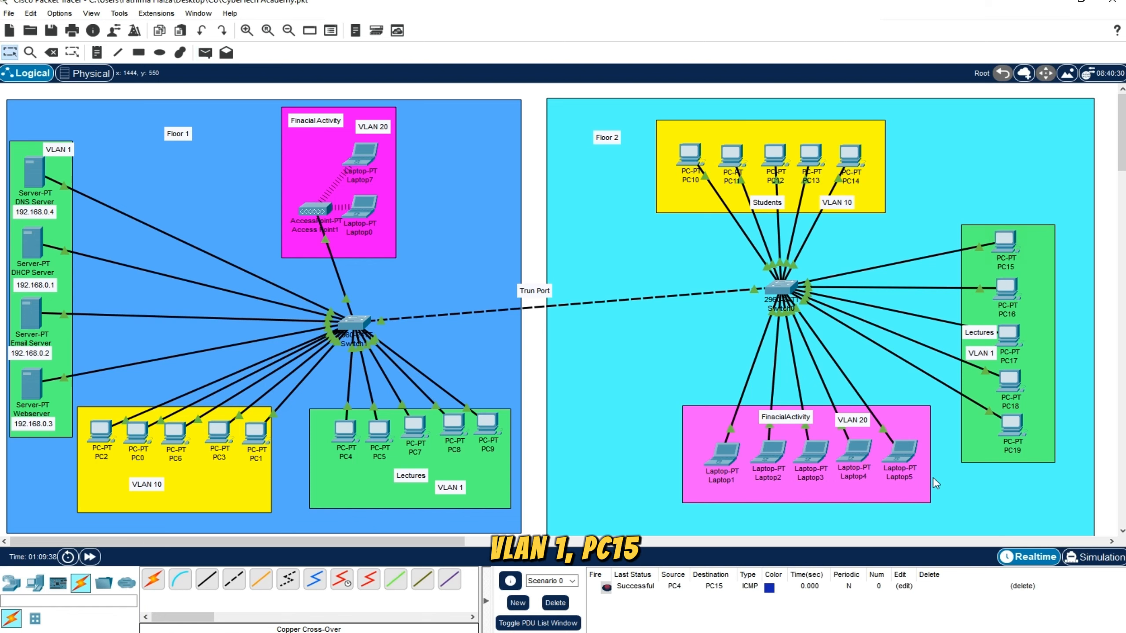
click(205, 53)
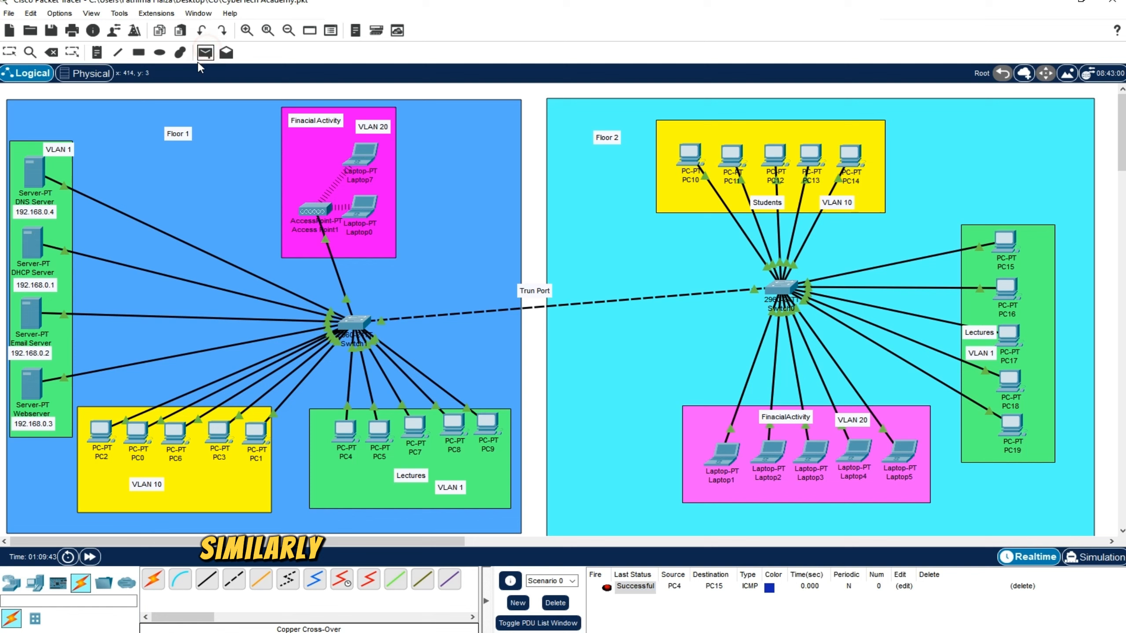
click(1012, 423)
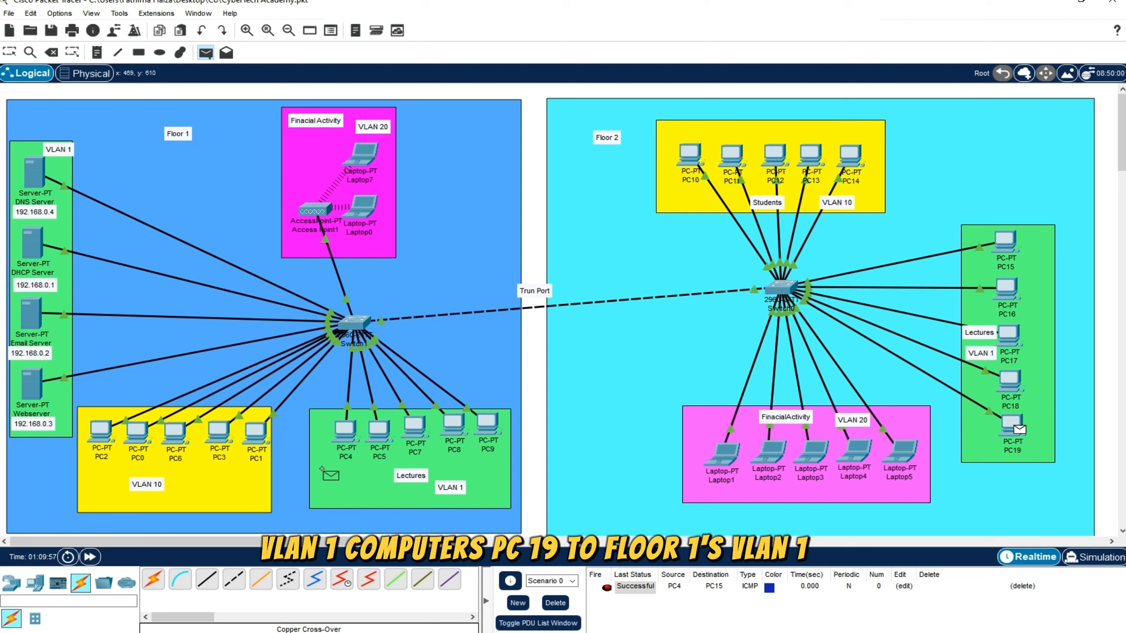
click(344, 429)
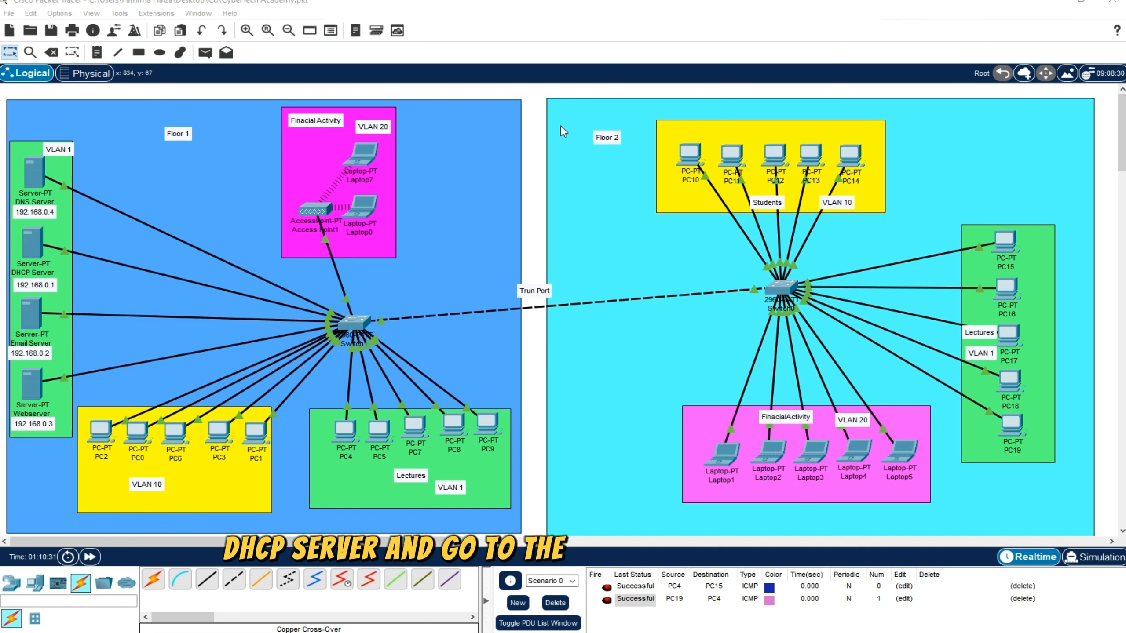
Step: Set PC18 in Floor 2's VLAN 1 to obtain its IPv4 configuration through DHCP
drag(983, 354, 980, 359)
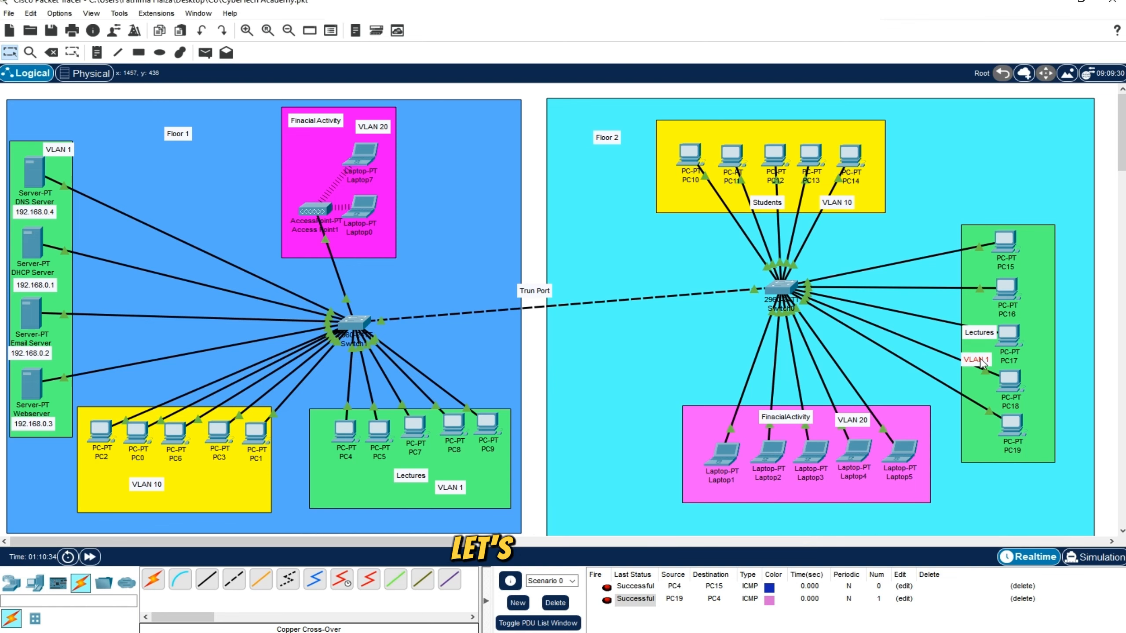
click(1015, 389)
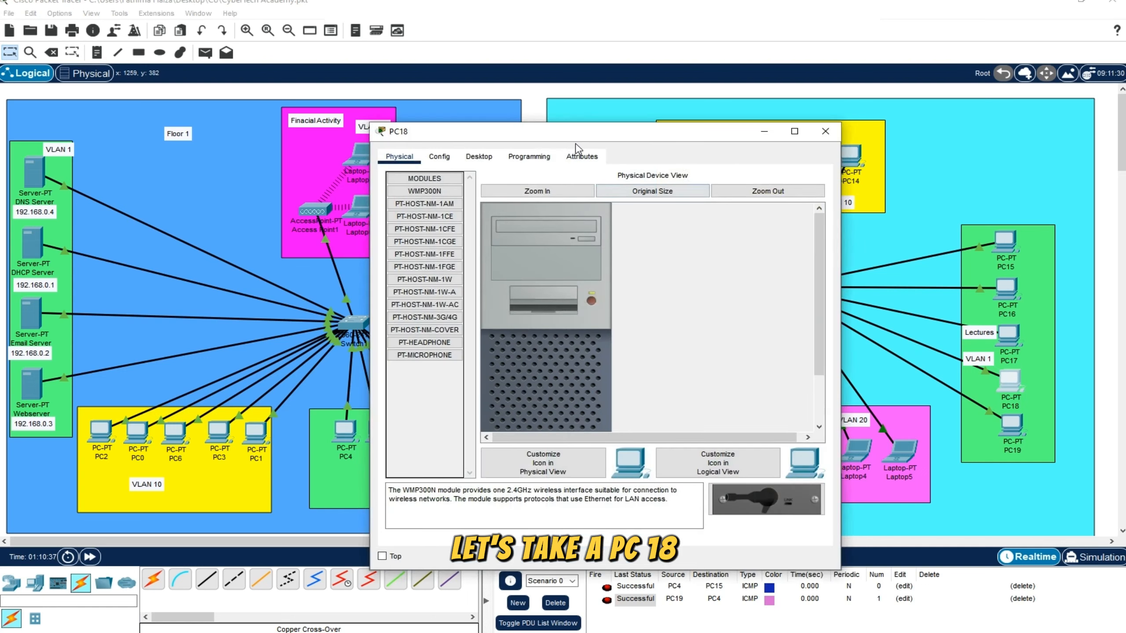
drag(592, 130, 657, 156)
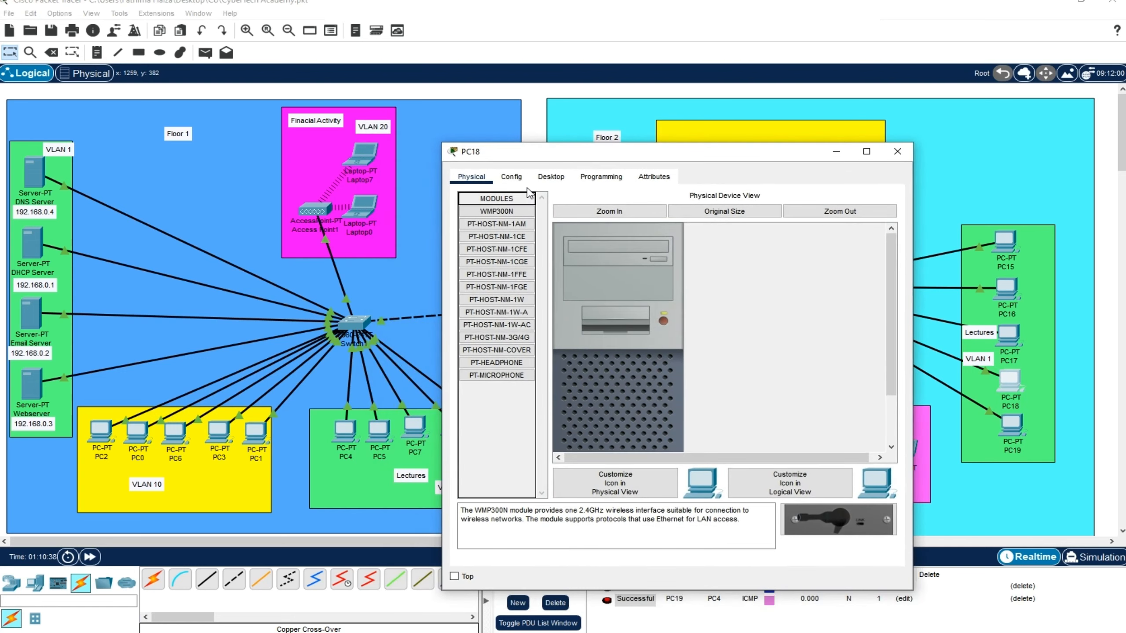
click(551, 176)
click(506, 219)
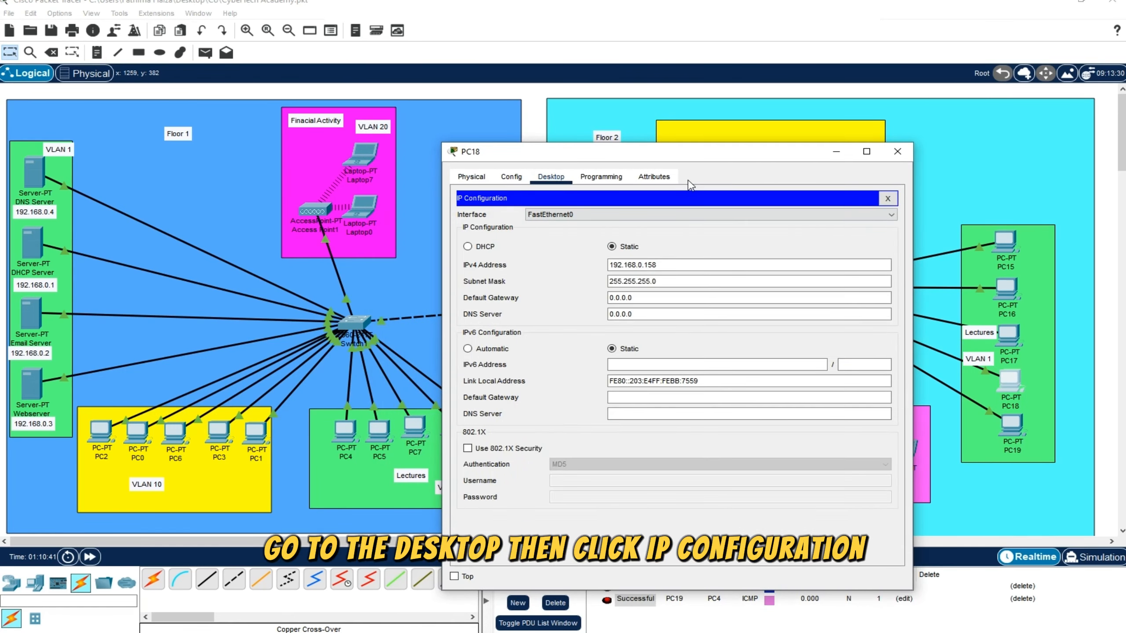
drag(688, 162, 722, 174)
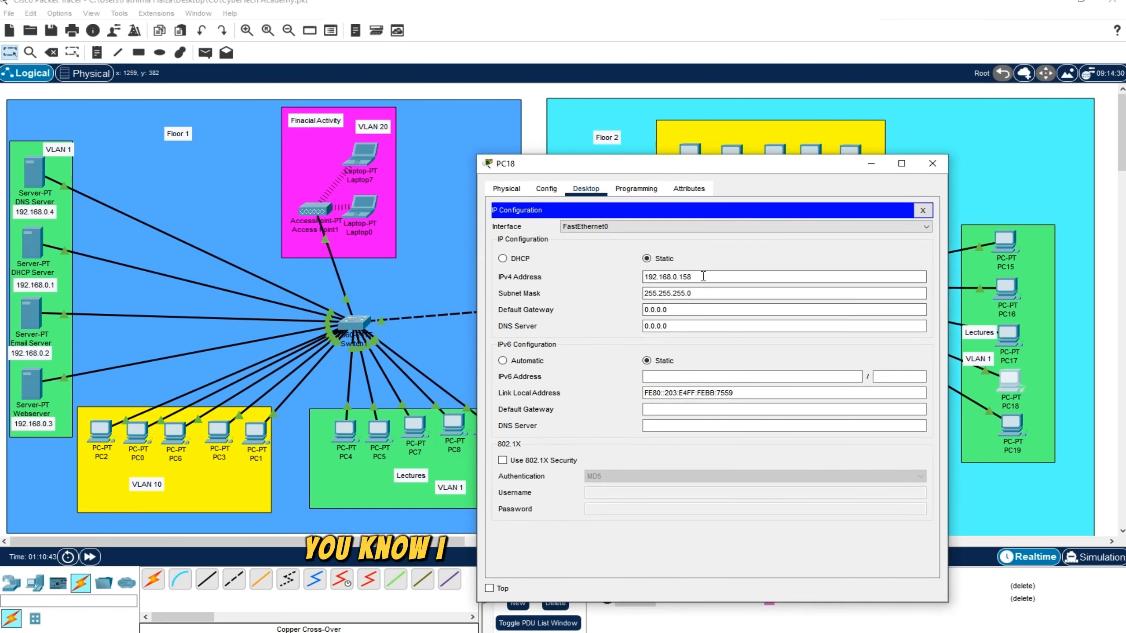
drag(705, 276, 642, 276)
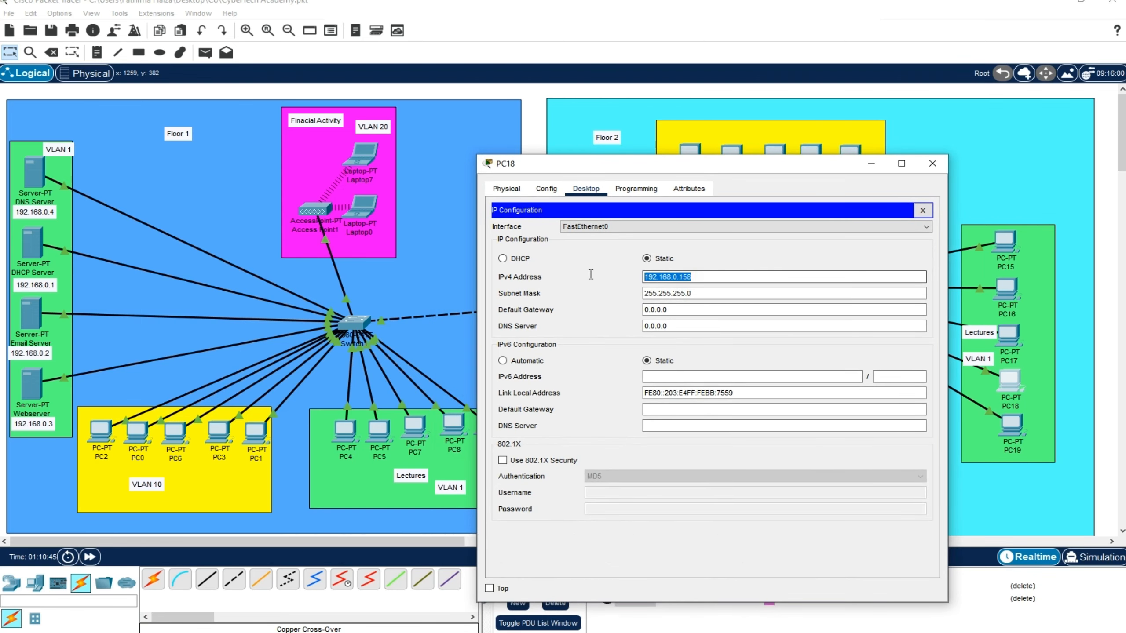
click(700, 279)
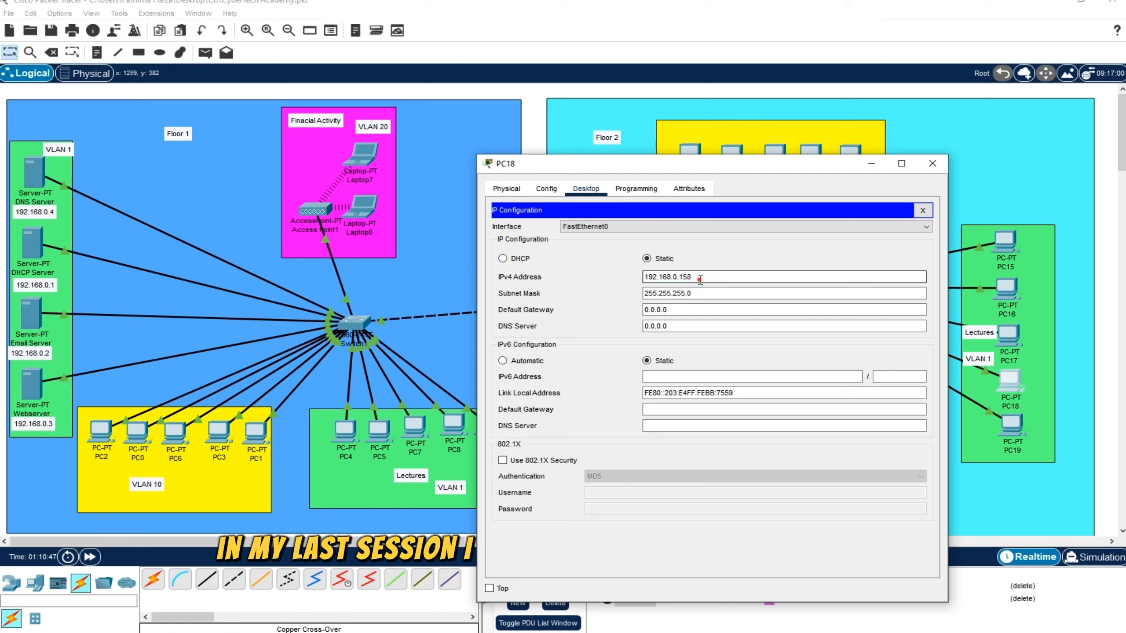
drag(715, 278, 645, 277)
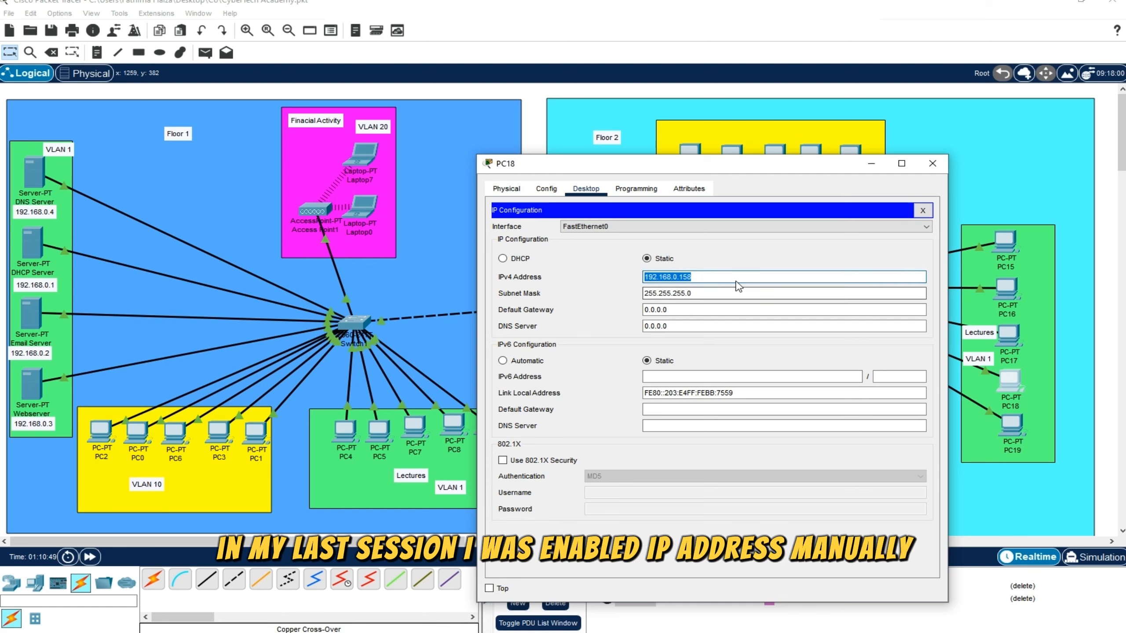
click(709, 271)
click(510, 259)
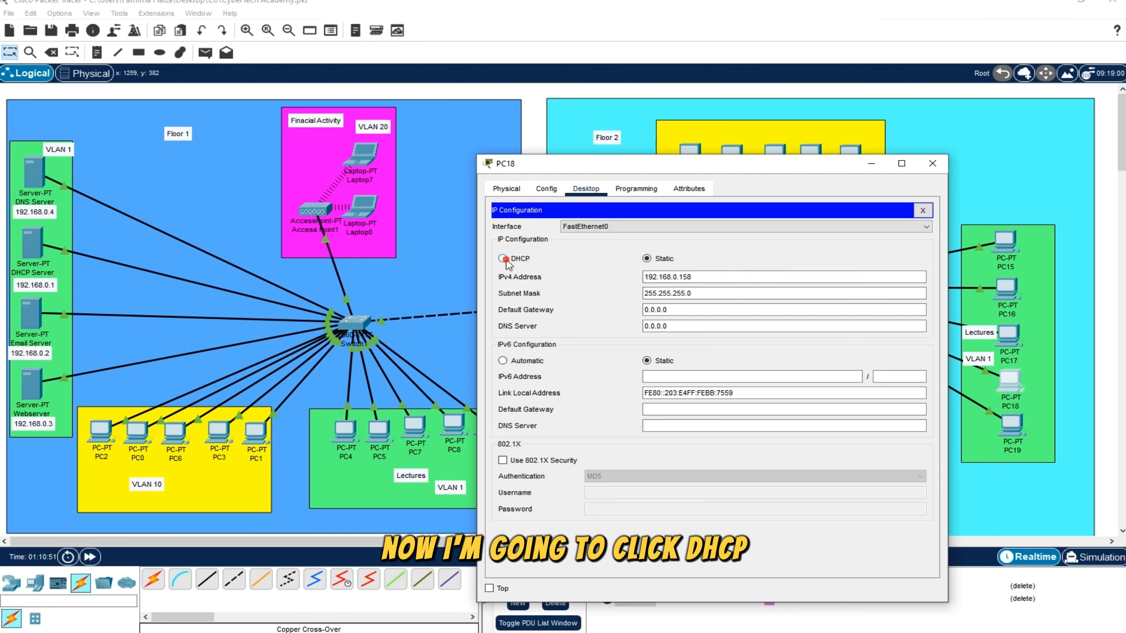
drag(689, 163, 656, 138)
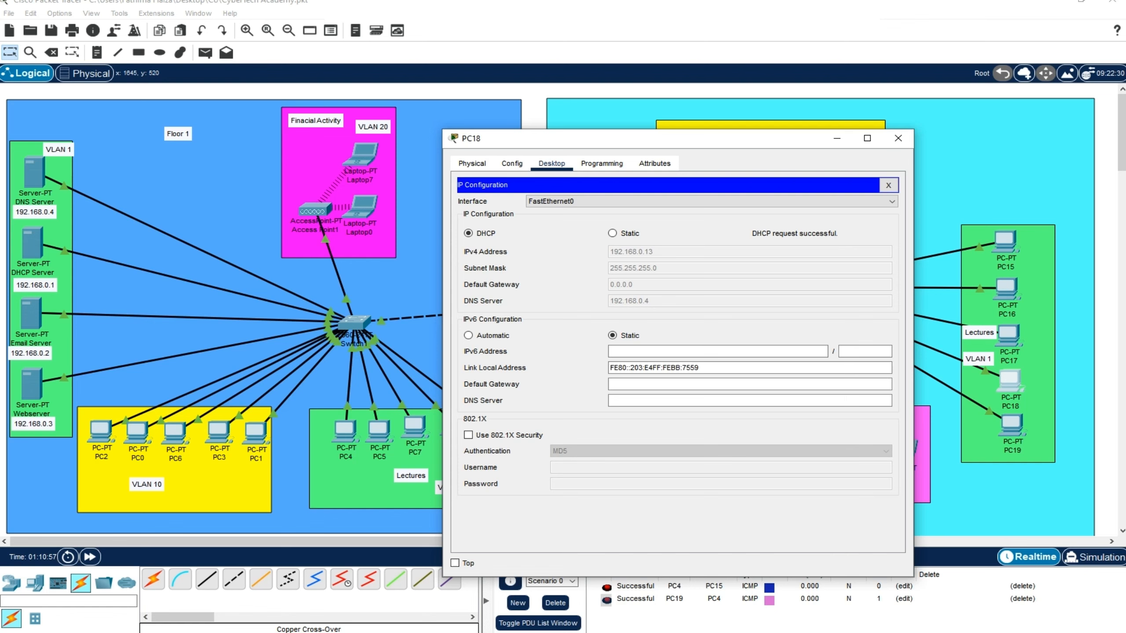
drag(731, 143, 713, 144)
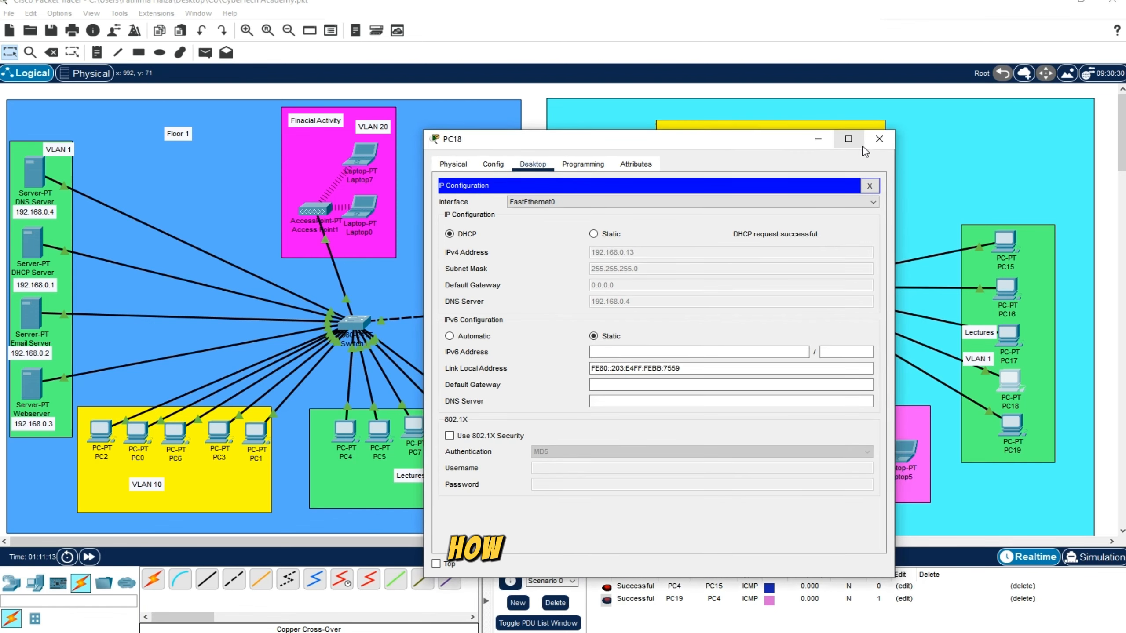
click(879, 139)
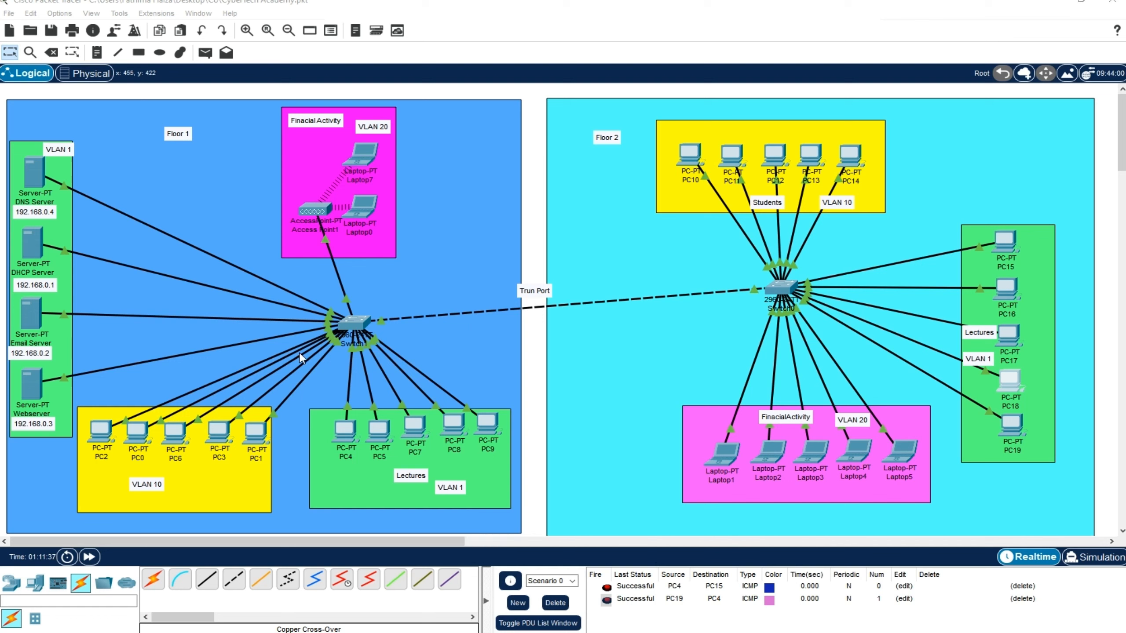
Step: Test VLAN 10 and VLAN 20 between the floors by sending simple PDUs from PC6 to PC10 and from Laptop0 to Laptop3
click(206, 52)
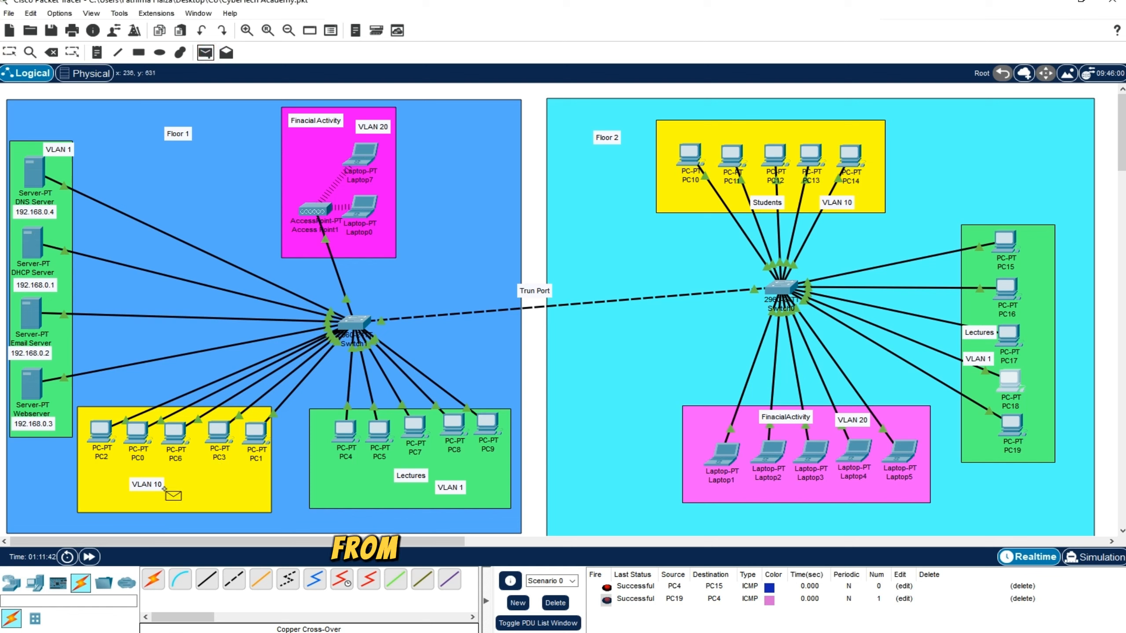
click(176, 442)
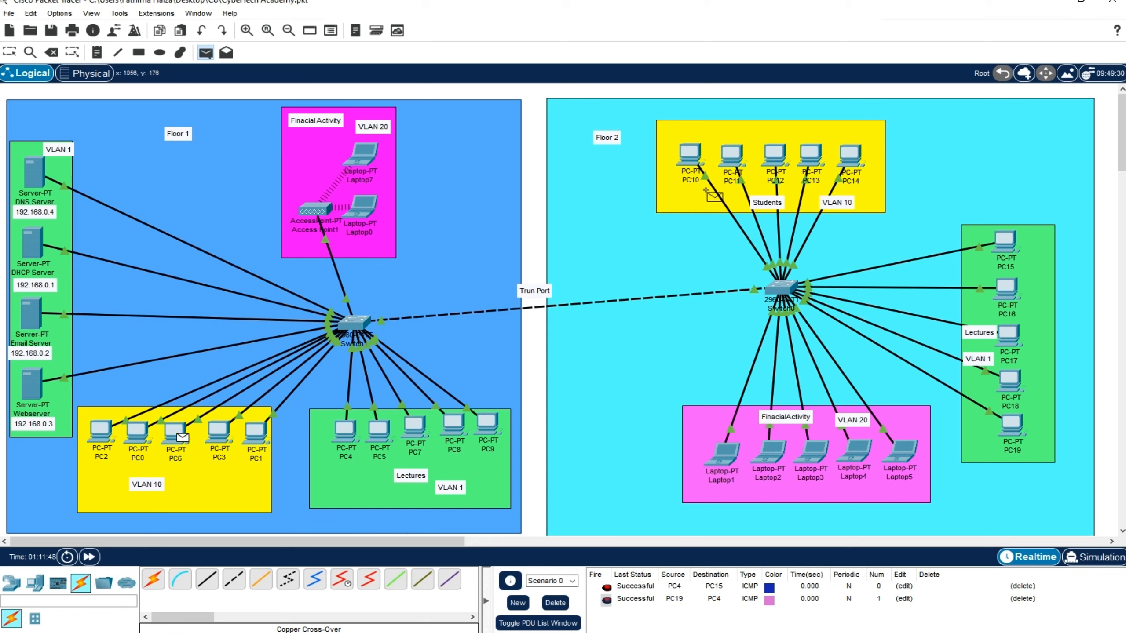
click(690, 154)
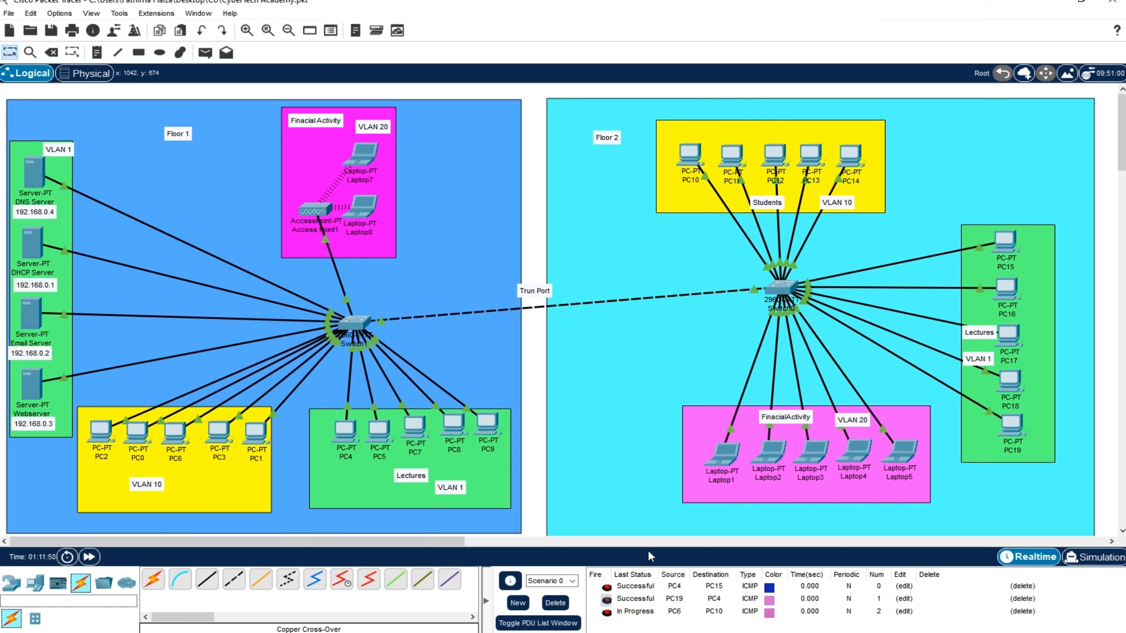
click(638, 613)
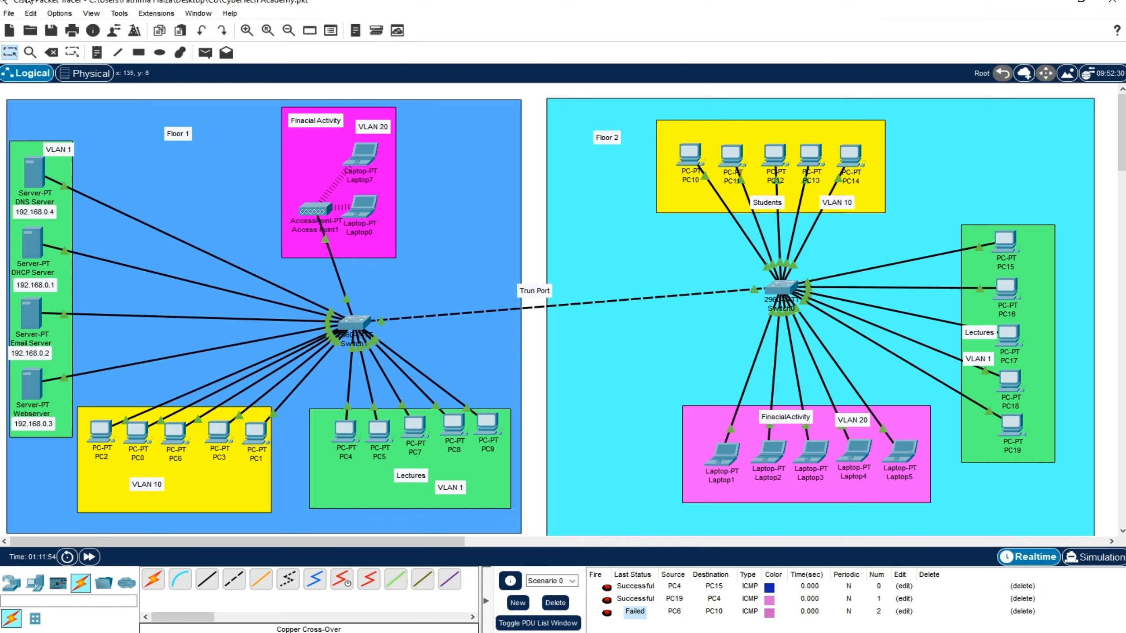
click(205, 52)
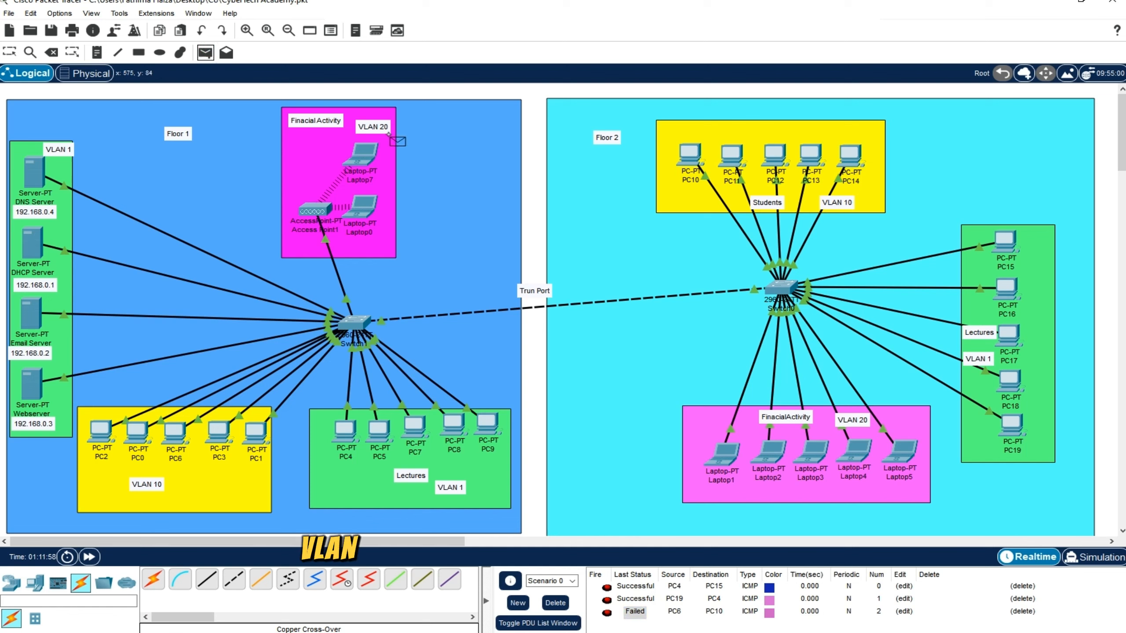
click(360, 216)
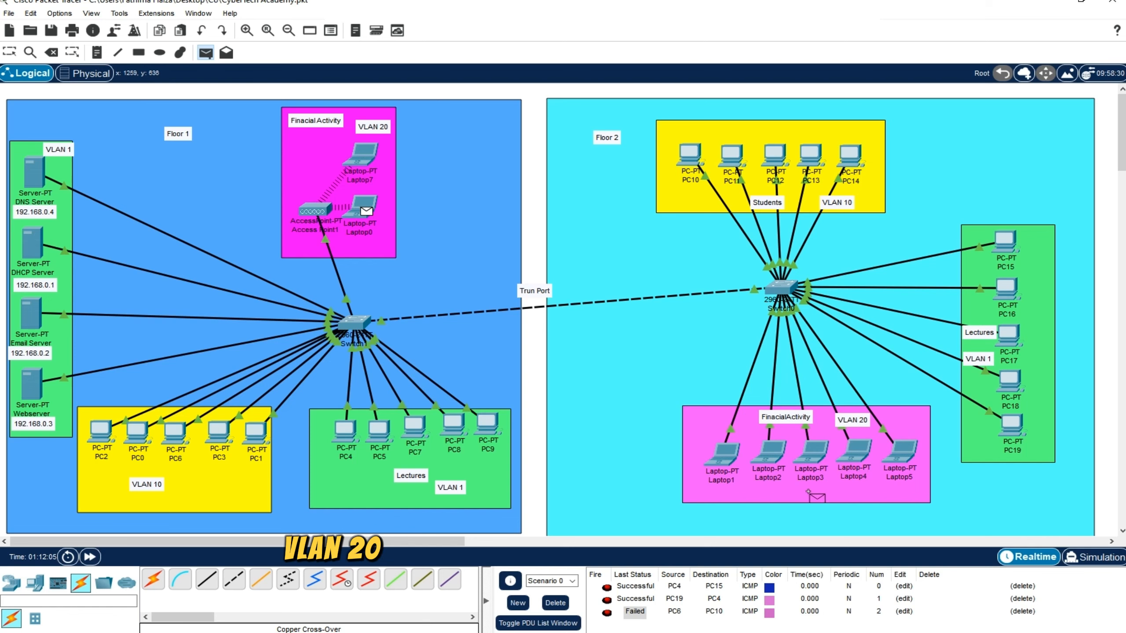
click(810, 455)
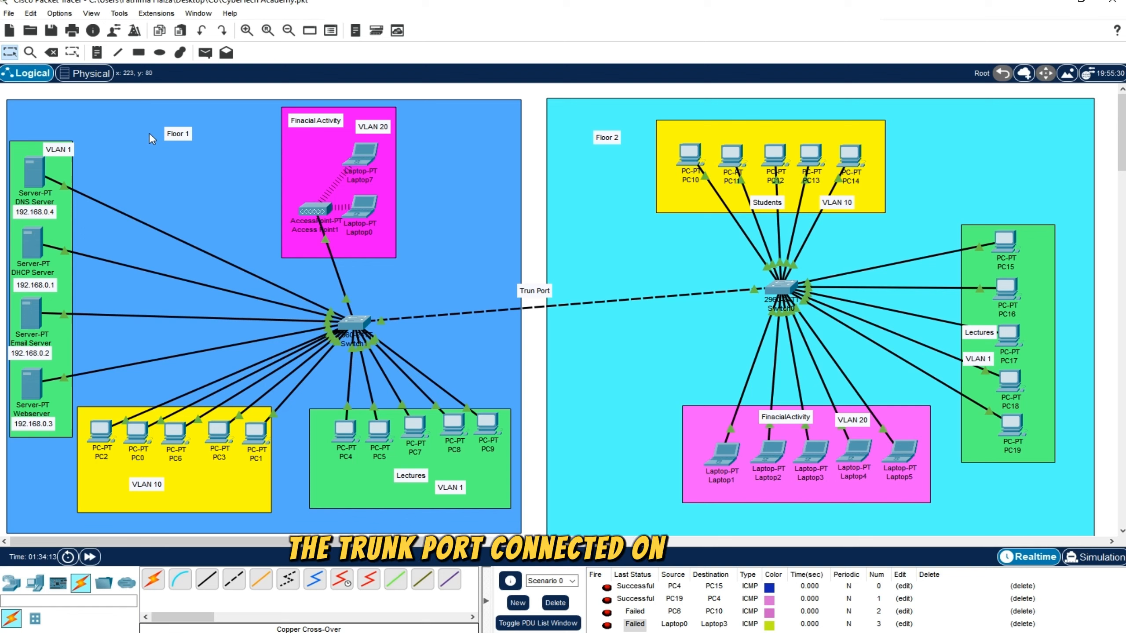
Step: Open the Floor 1 switch's command line and enter global configuration mode with the commands en and config t
mouse_move(382, 322)
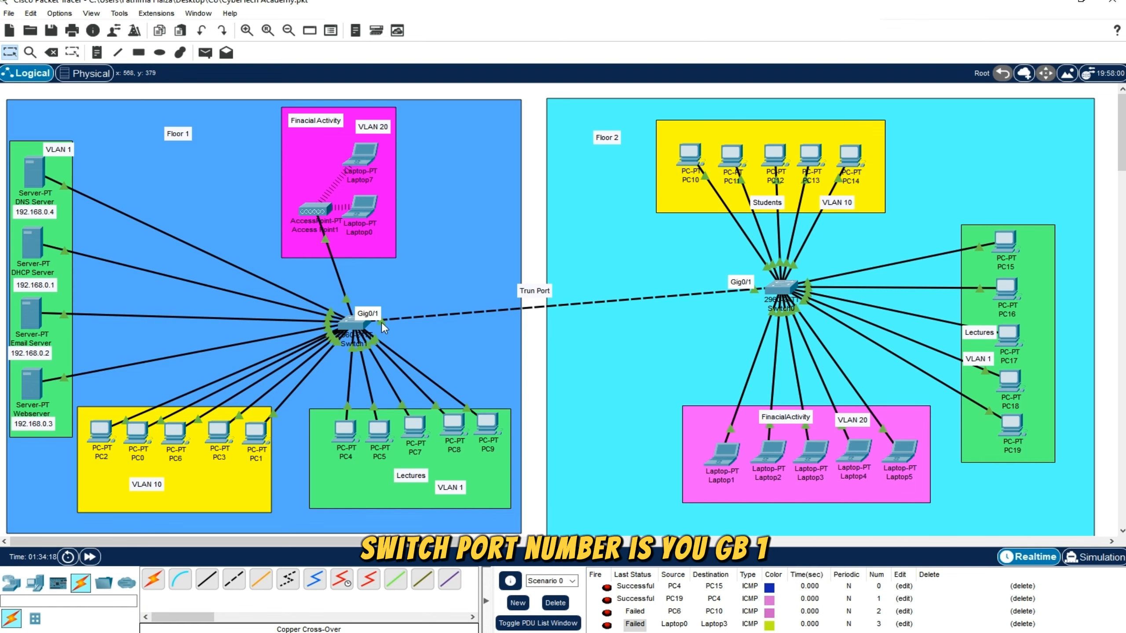
double_click(356, 326)
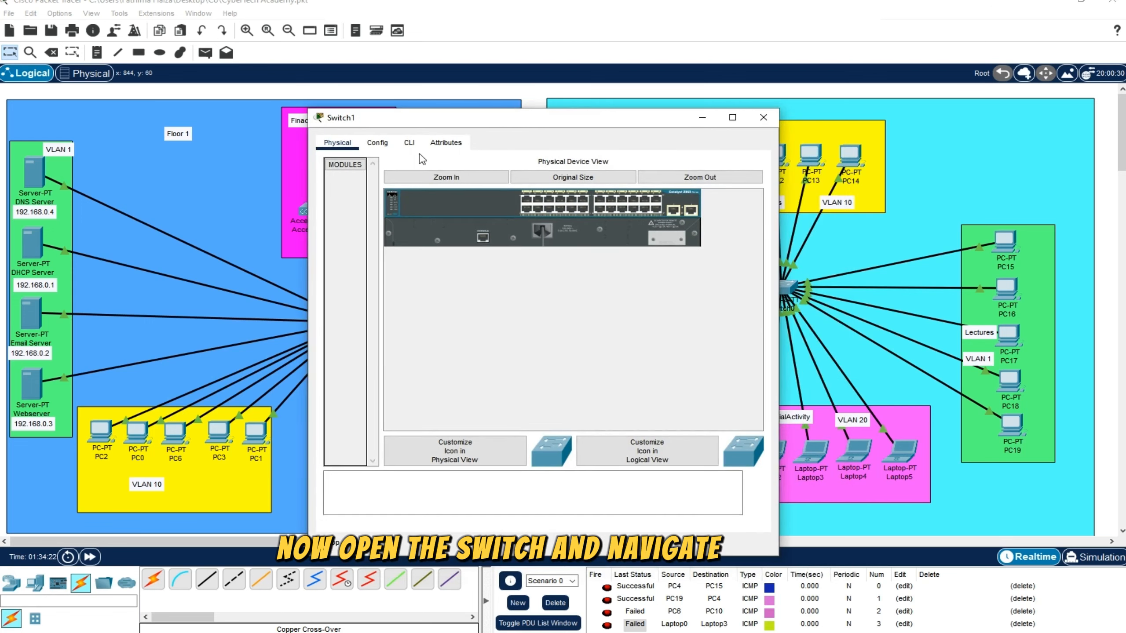
click(409, 142)
click(441, 456)
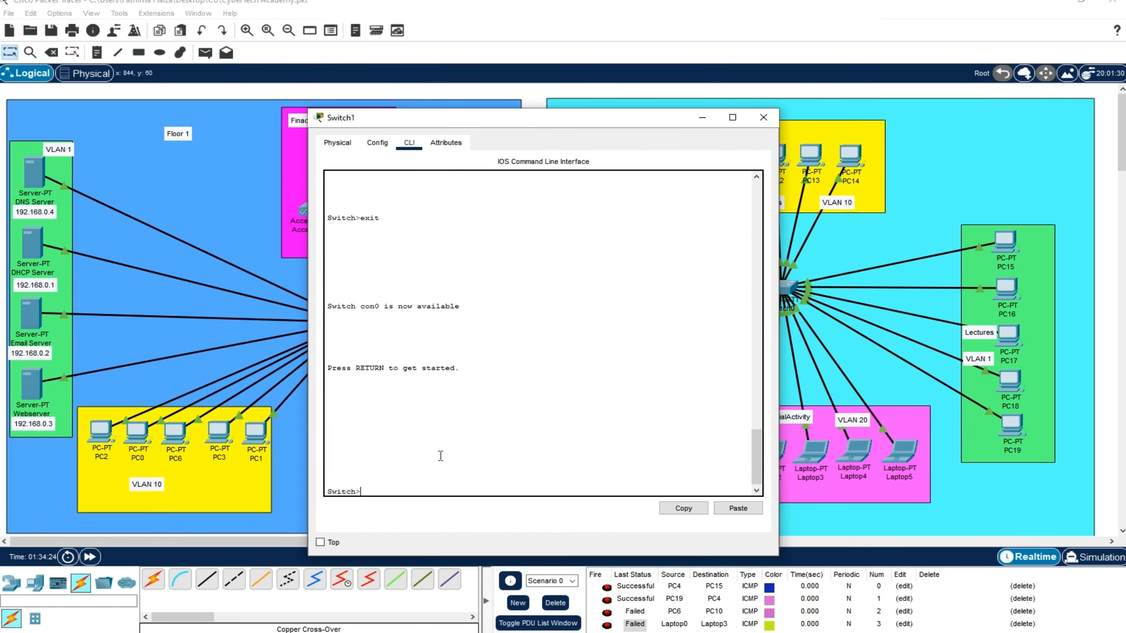
key(Return)
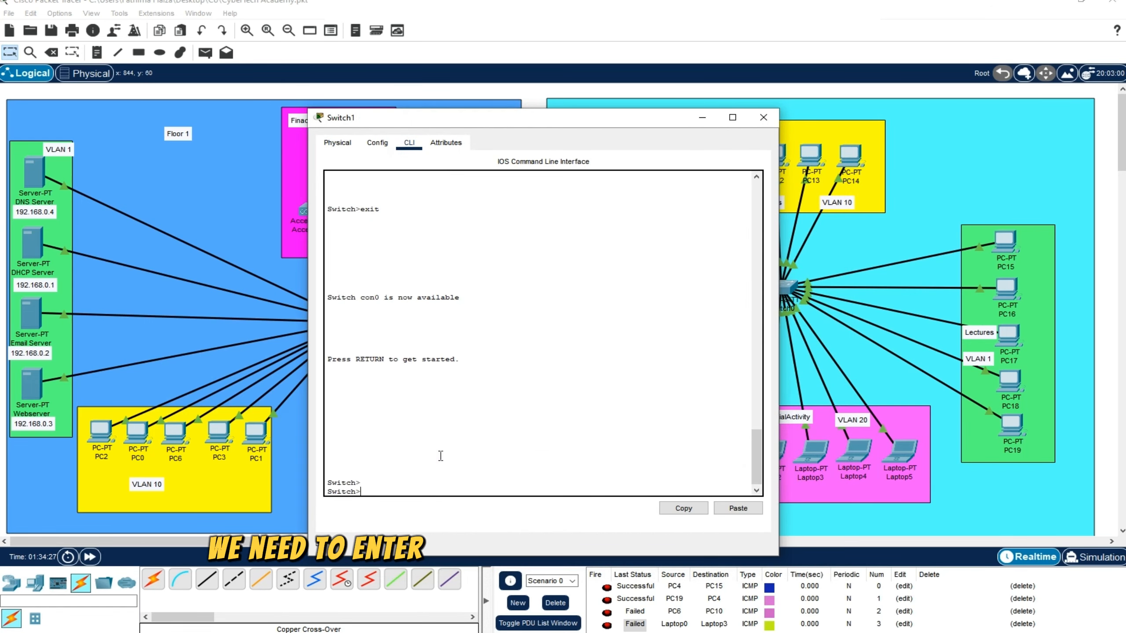
text(e)
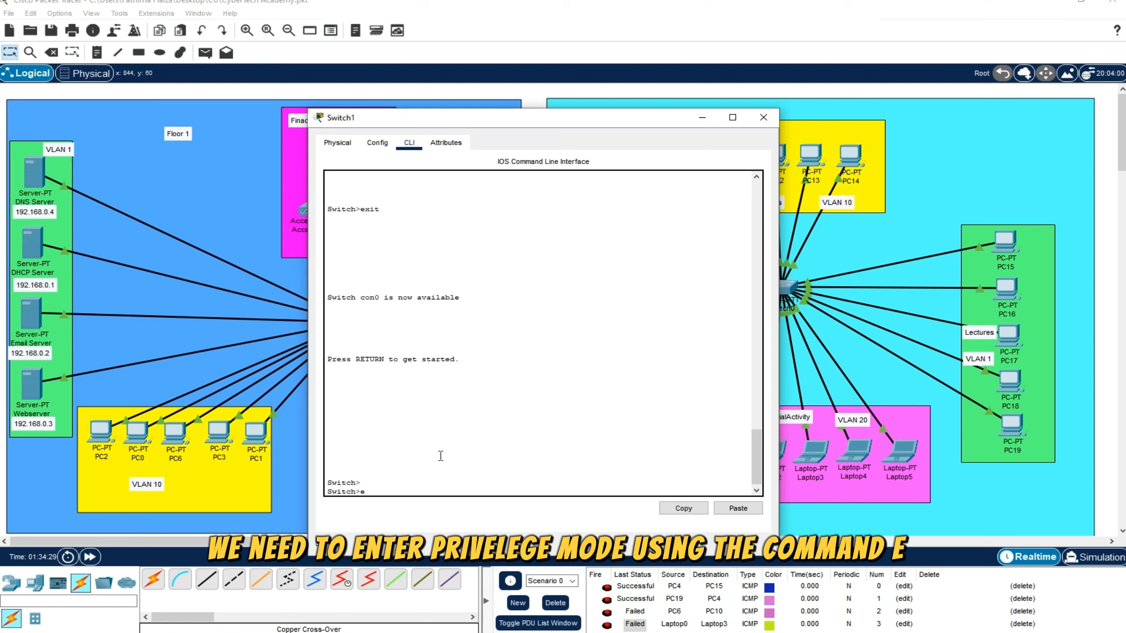
text(n)
key(Return)
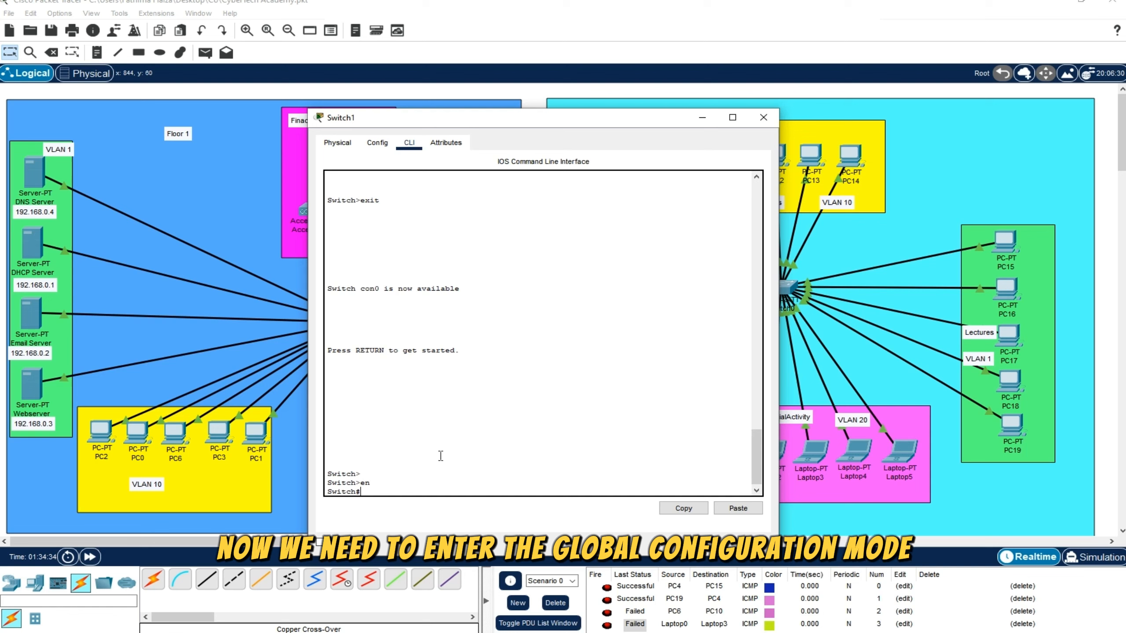
text(confi)
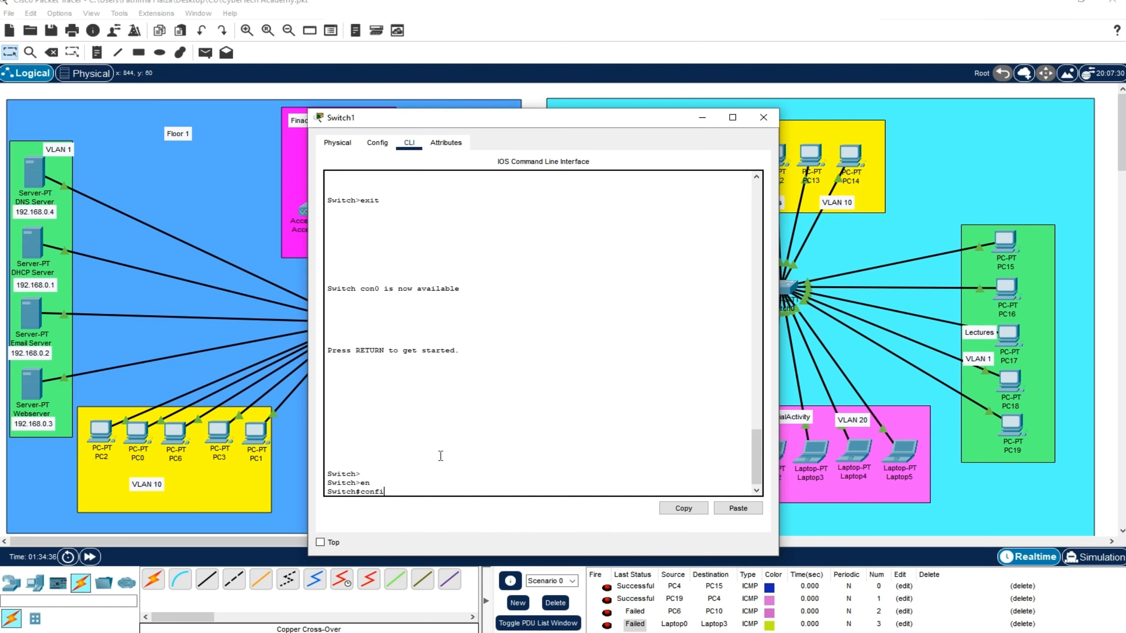
text(g t)
key(Return)
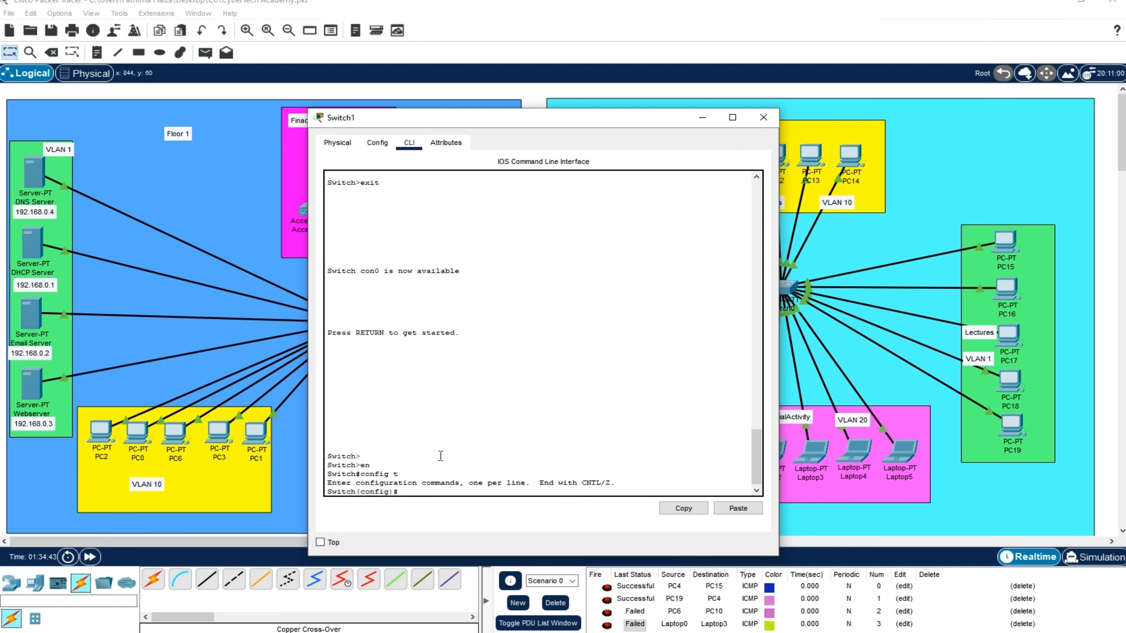
Step: Select the trunk-link interface on the Floor 1 switch for configuration with int range gig 0/1
drag(517, 123, 842, 165)
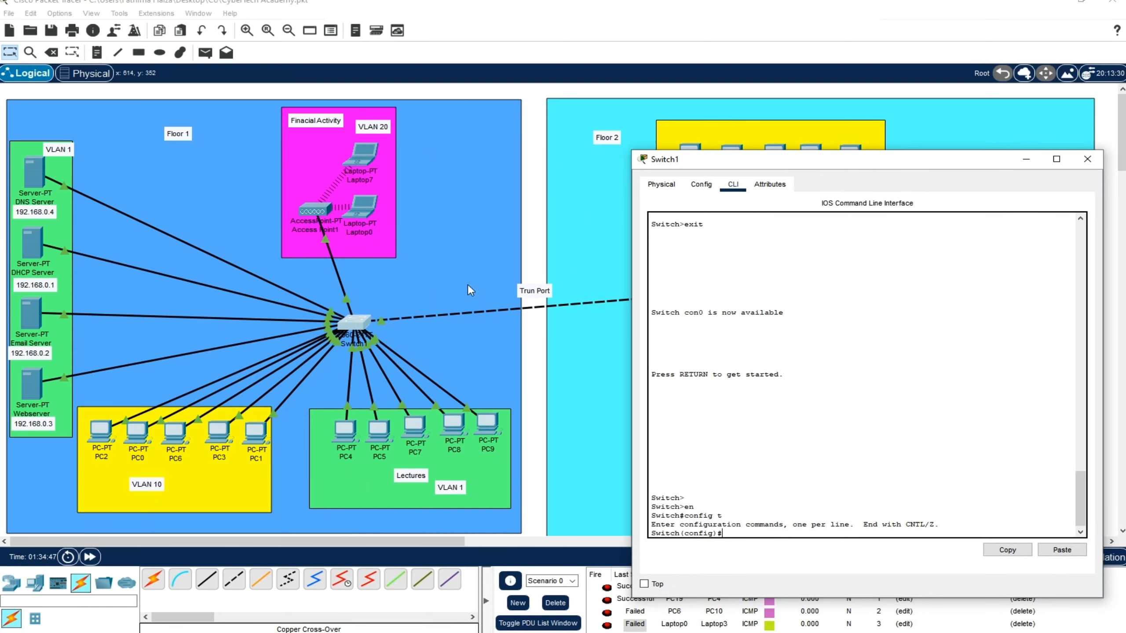
drag(871, 162, 578, 110)
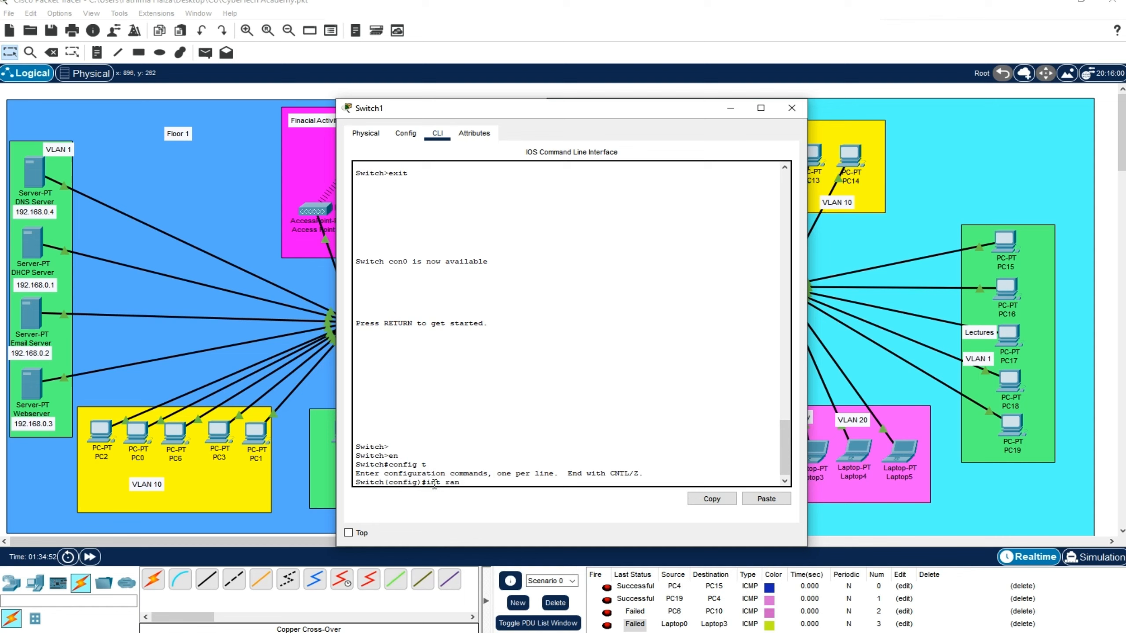
text(ge gig 0/1)
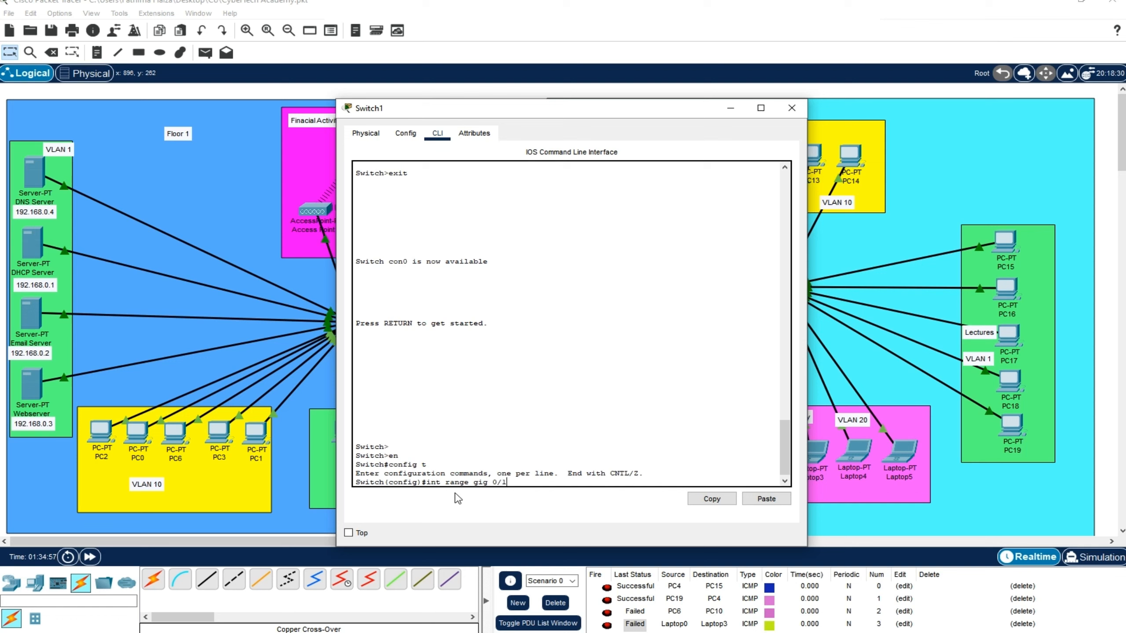
drag(440, 483, 354, 456)
click(490, 483)
click(508, 482)
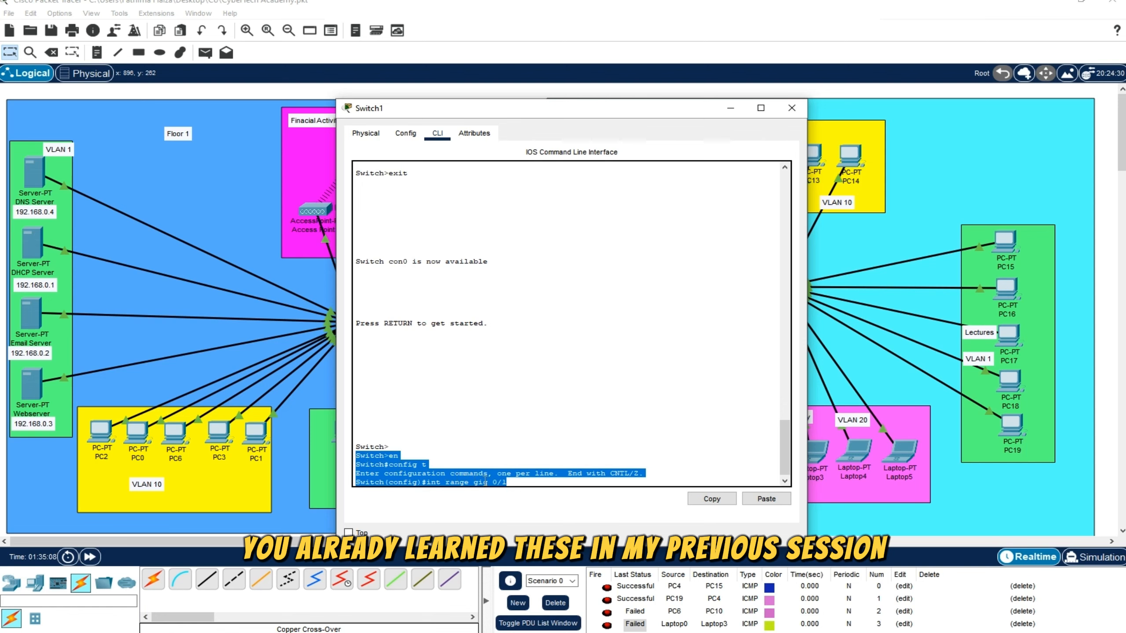
click(533, 483)
key(Return)
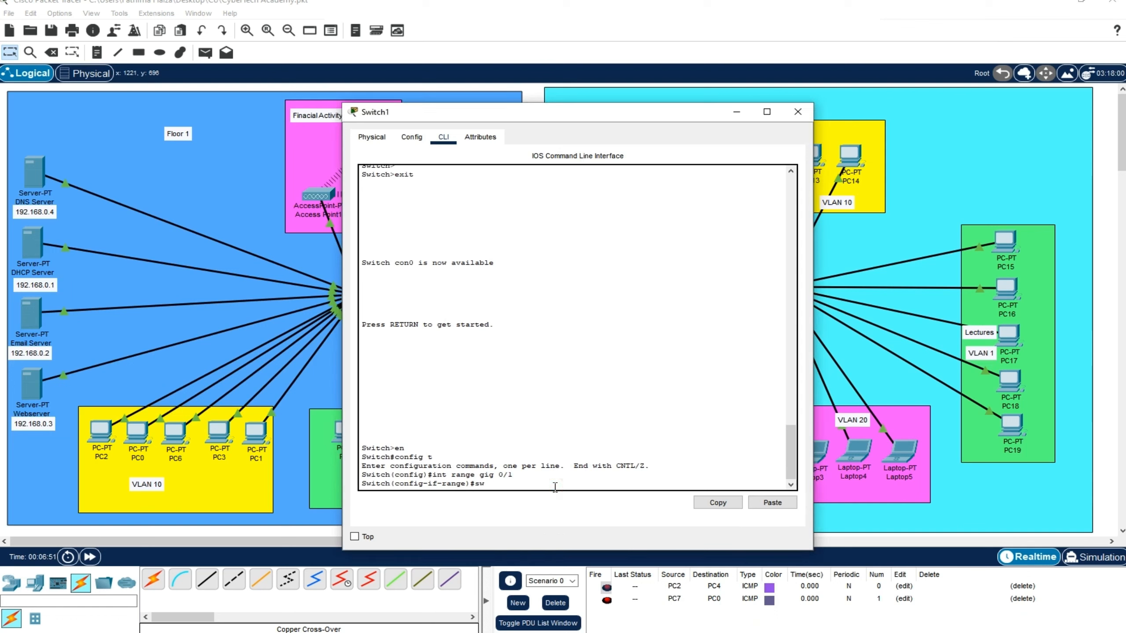
Step: Set the Floor 1 switch's gig 0/1 interface to trunk mode with the command switchport mode trunk
text(chport )
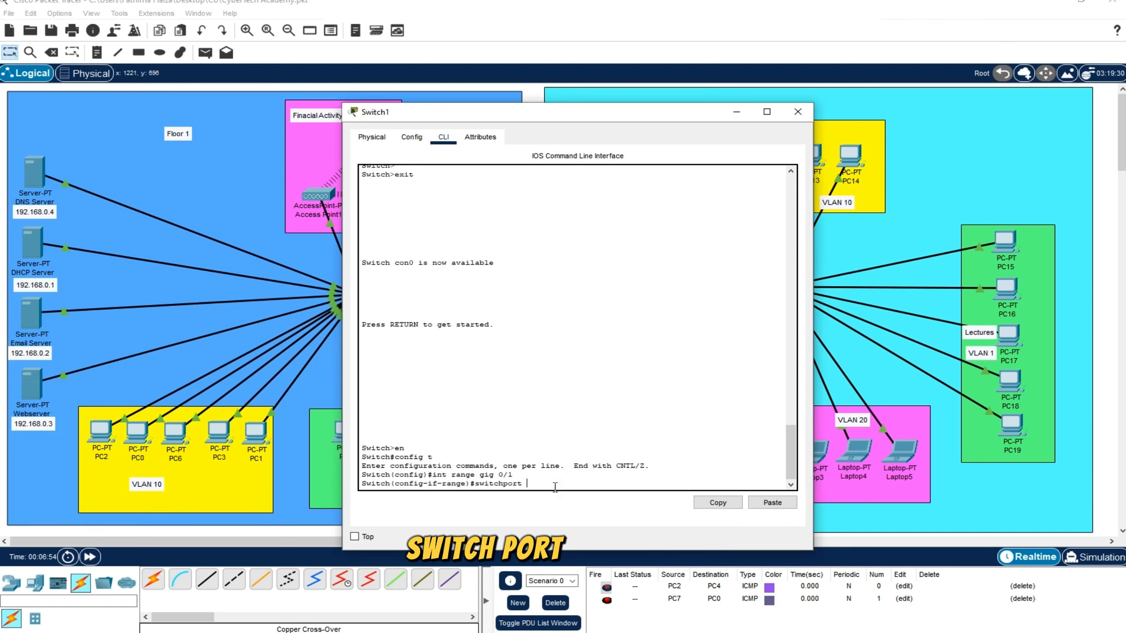
text(mode trunk)
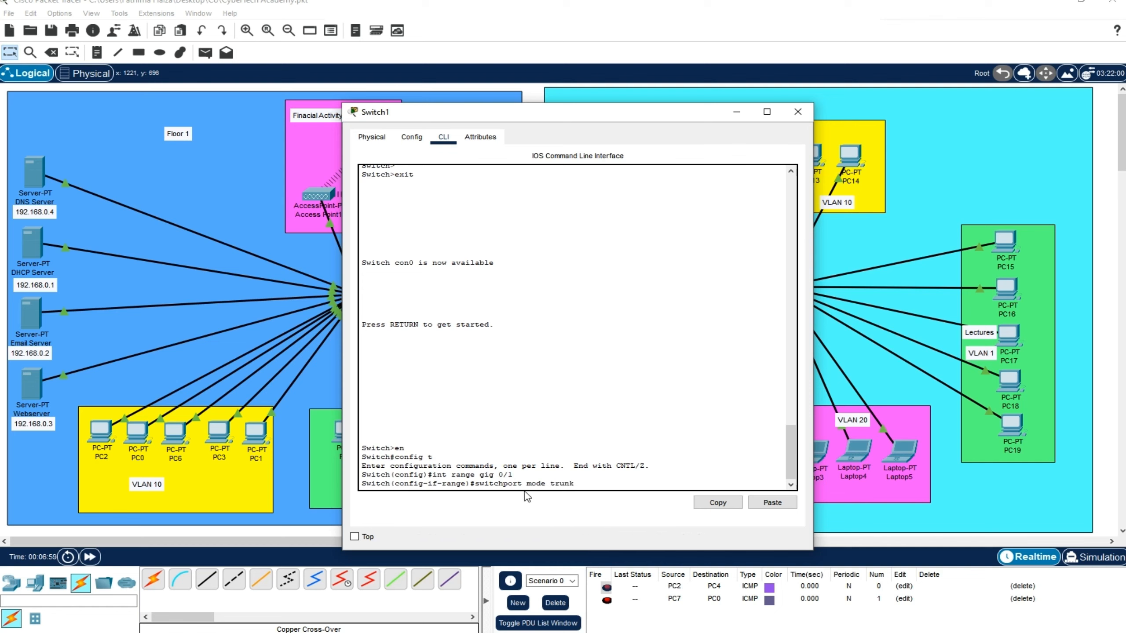
drag(524, 484, 477, 488)
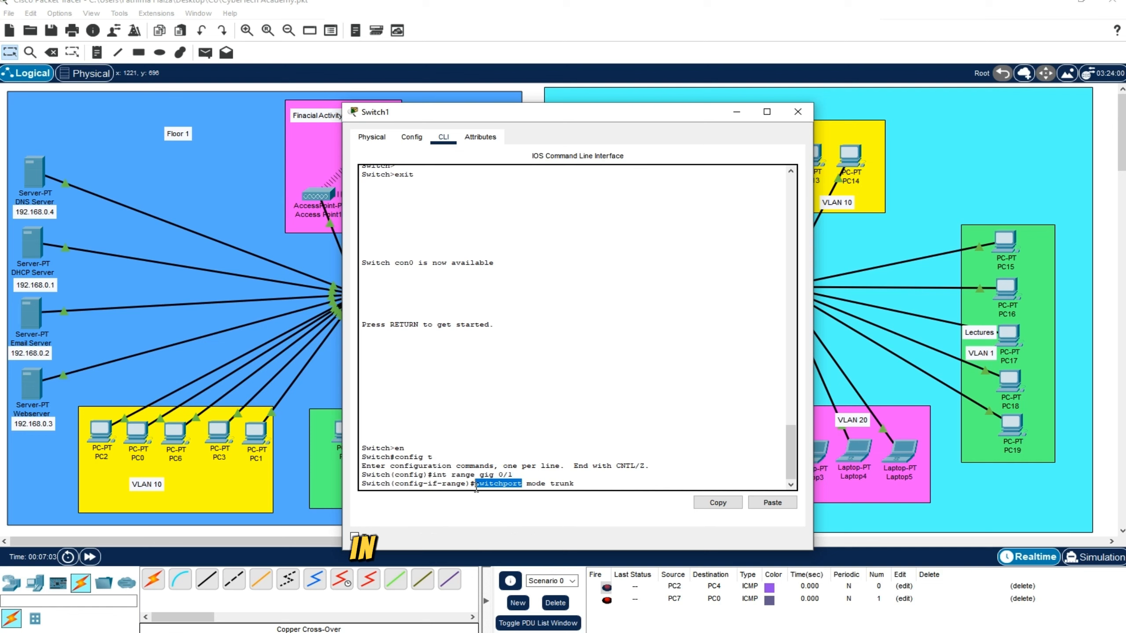
drag(480, 475, 578, 483)
click(586, 486)
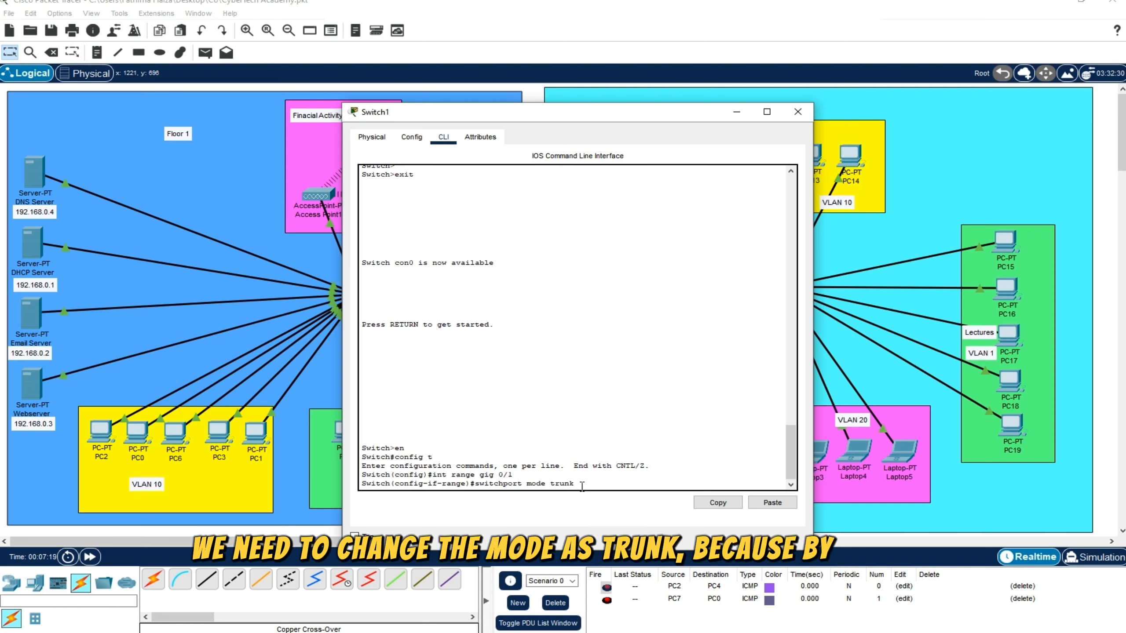
click(529, 484)
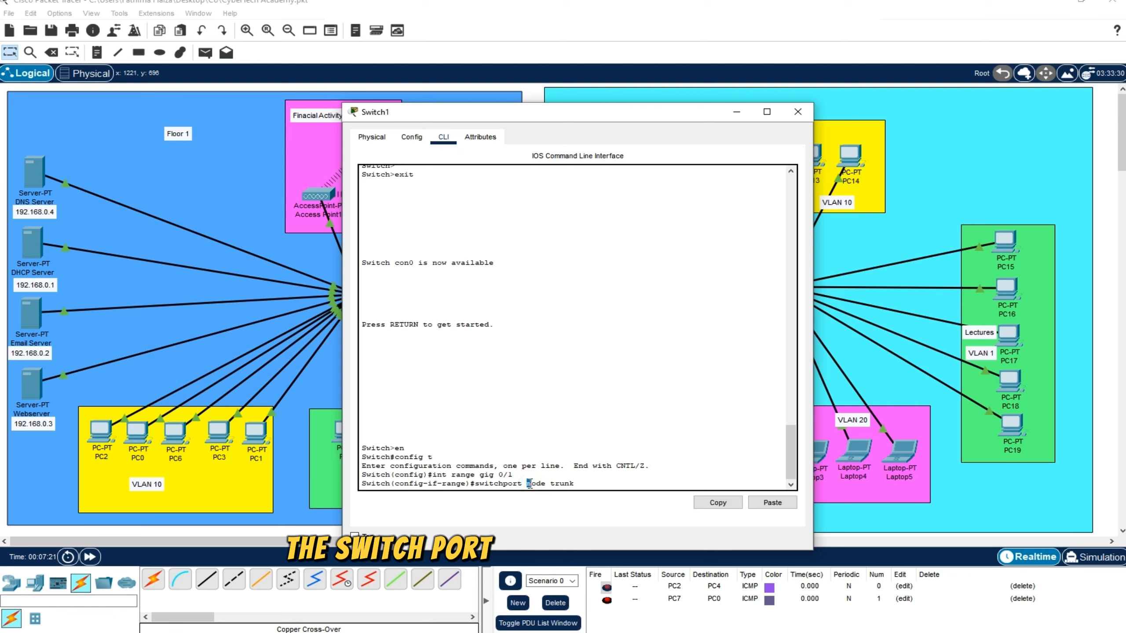
drag(529, 484, 574, 483)
drag(490, 487, 490, 487)
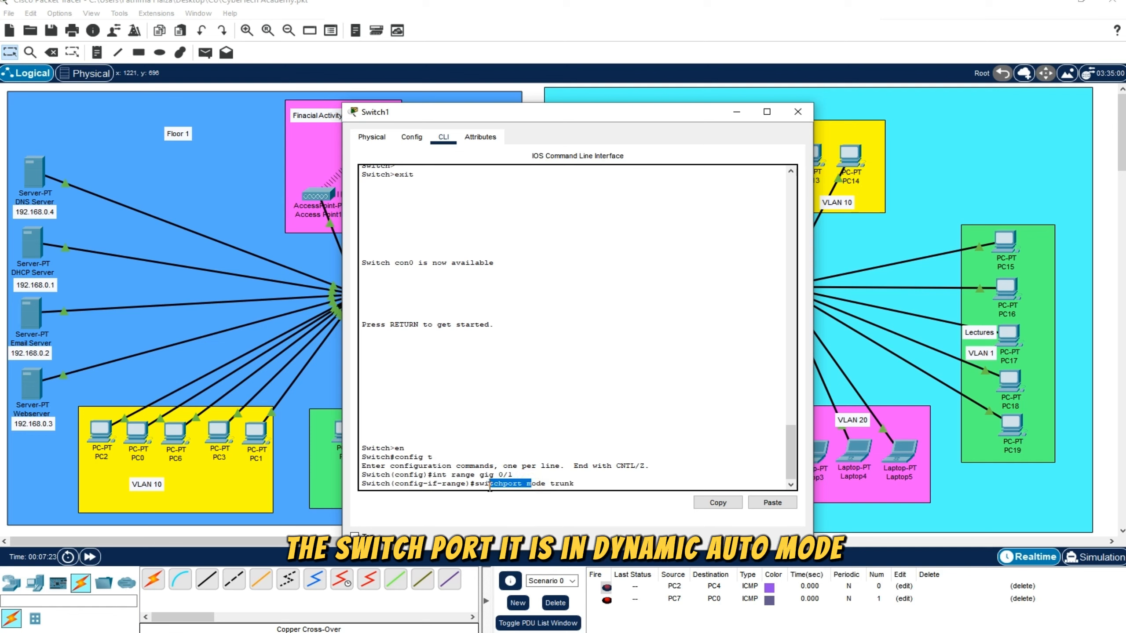
click(581, 484)
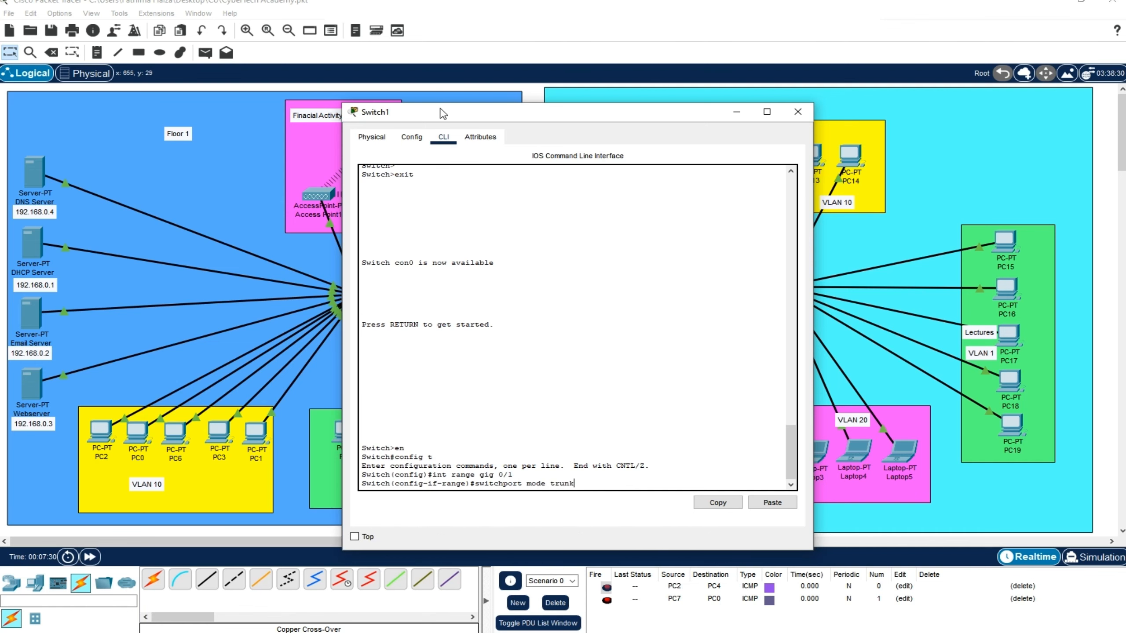
drag(441, 113, 1043, 168)
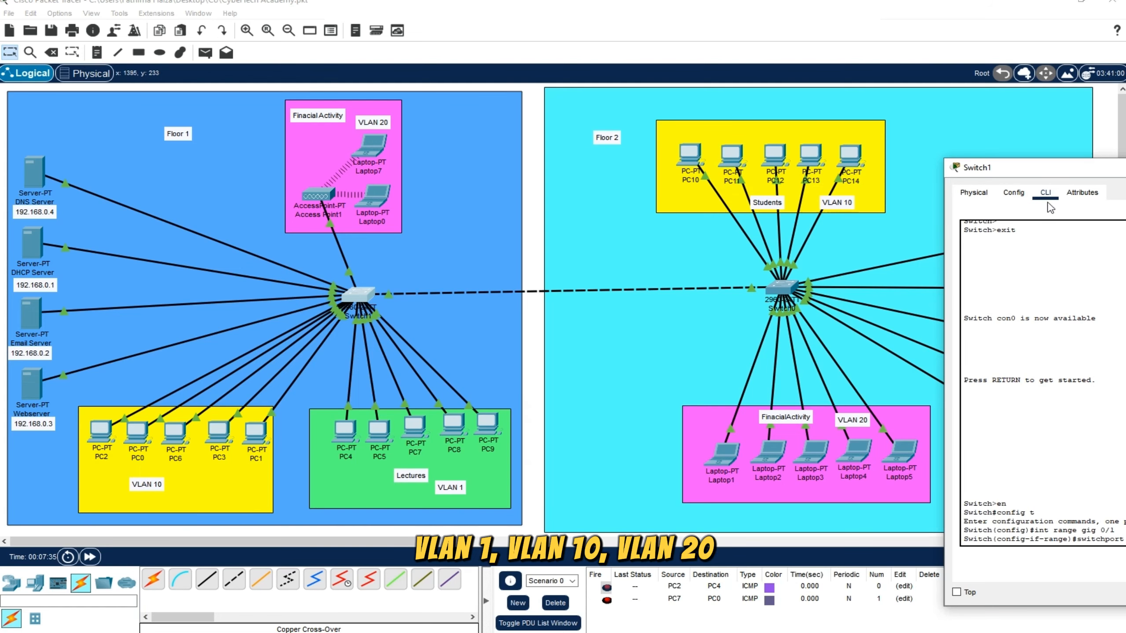
drag(1057, 176, 495, 125)
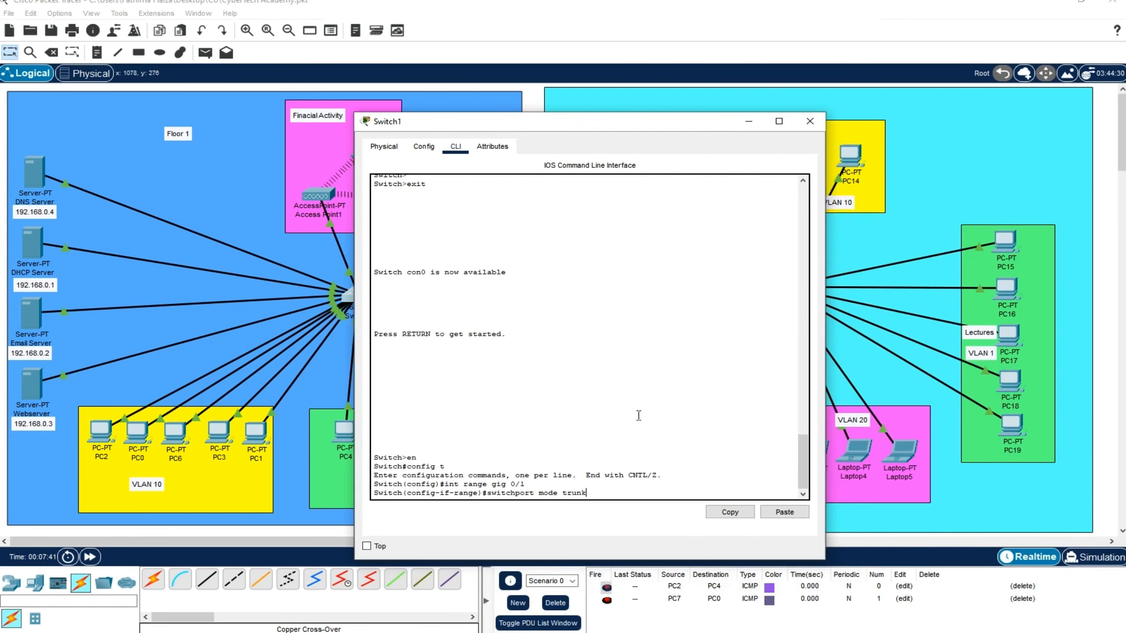
key(Return)
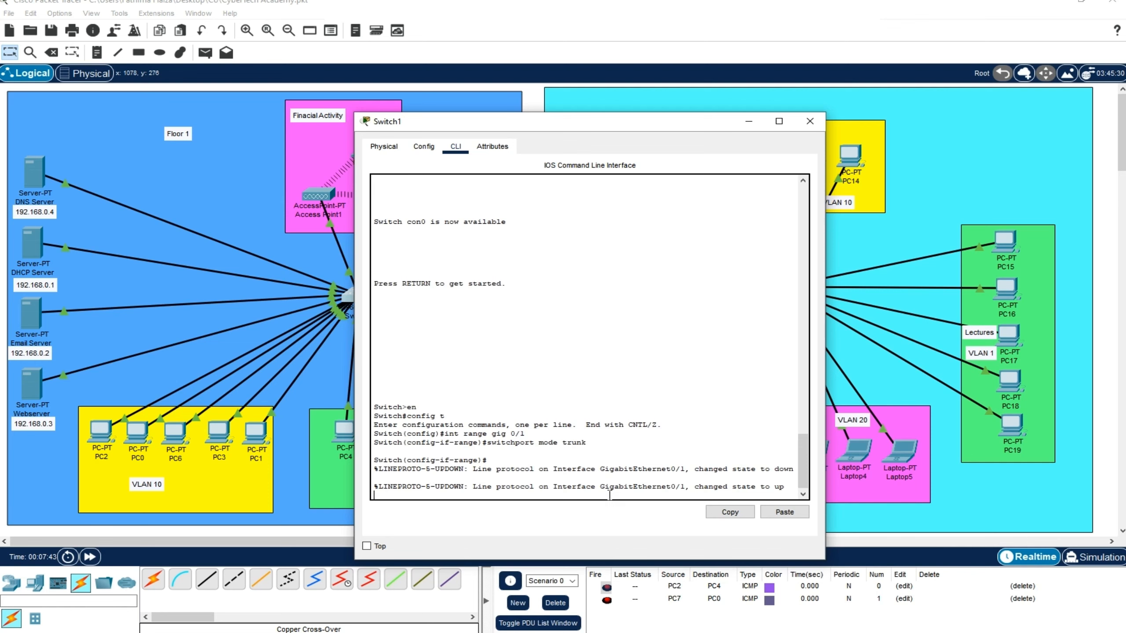
key(Return)
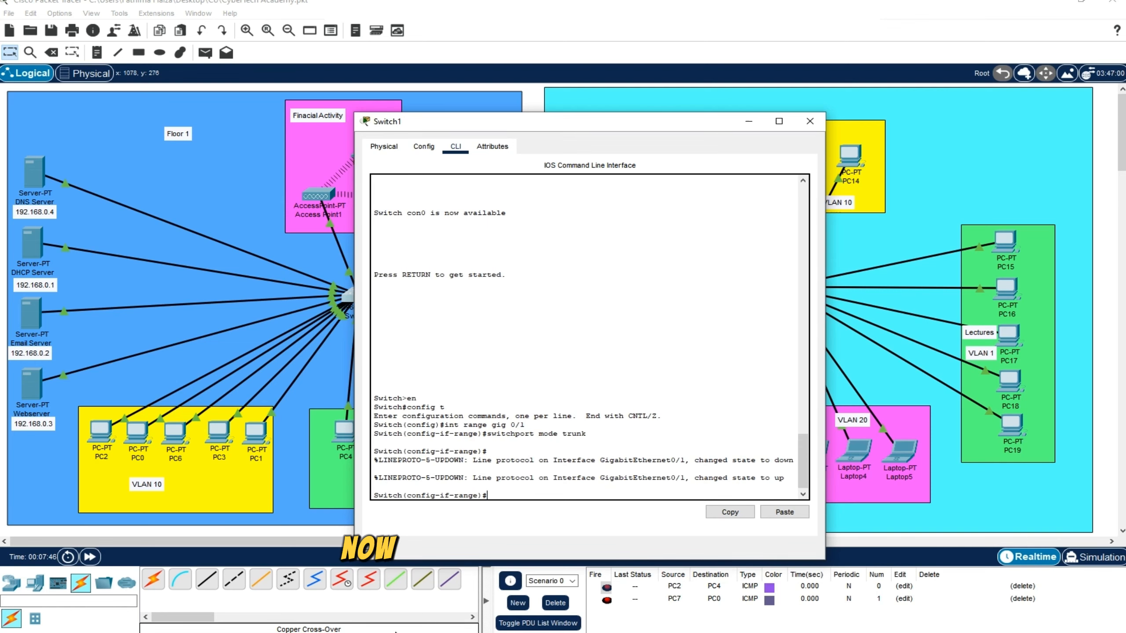
Step: Write the command switchport trunk allowed vlan 1,10,20 at the Floor 1 switch's interface prompt to permit these VLANs on the trunk
drag(549, 129, 1086, 289)
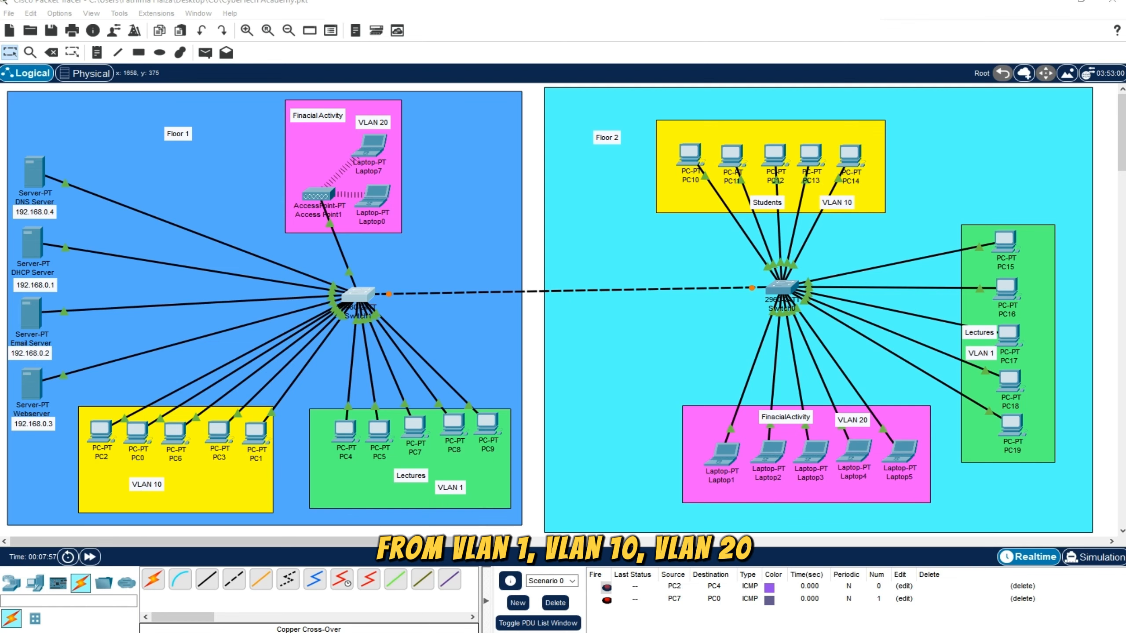
click(358, 295)
drag(472, 153, 455, 186)
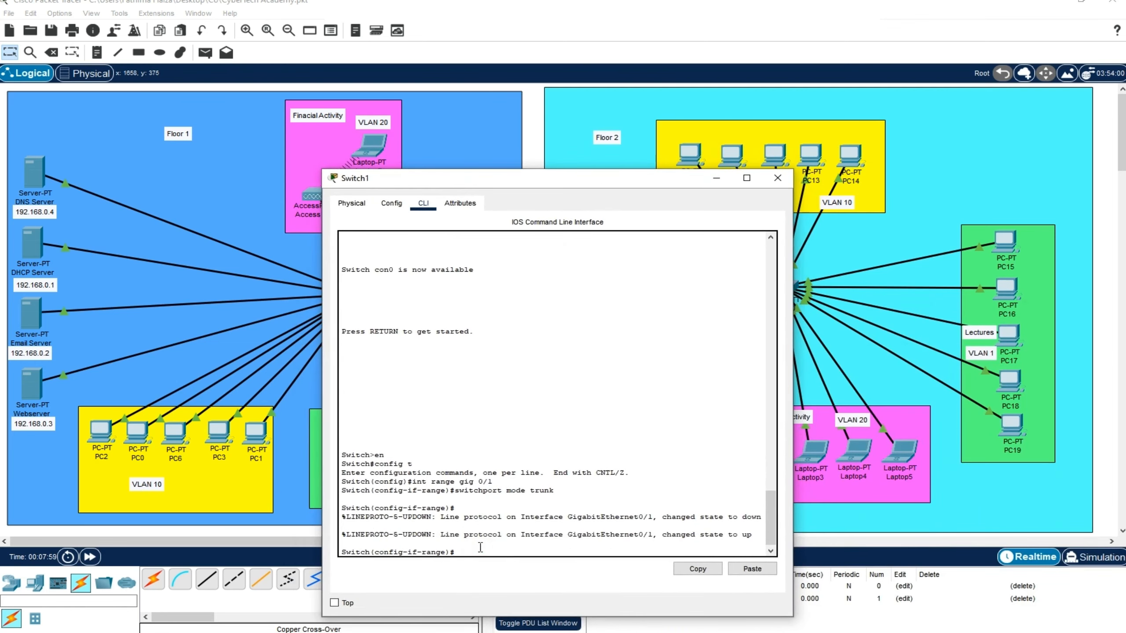
key(Return)
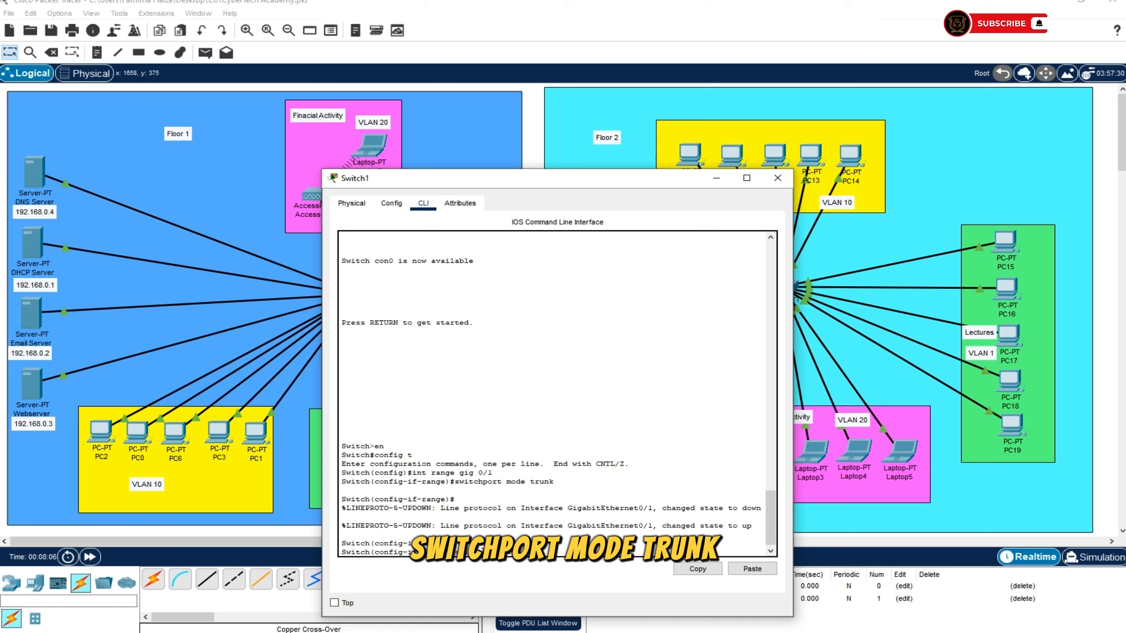
text(switchport trunk a)
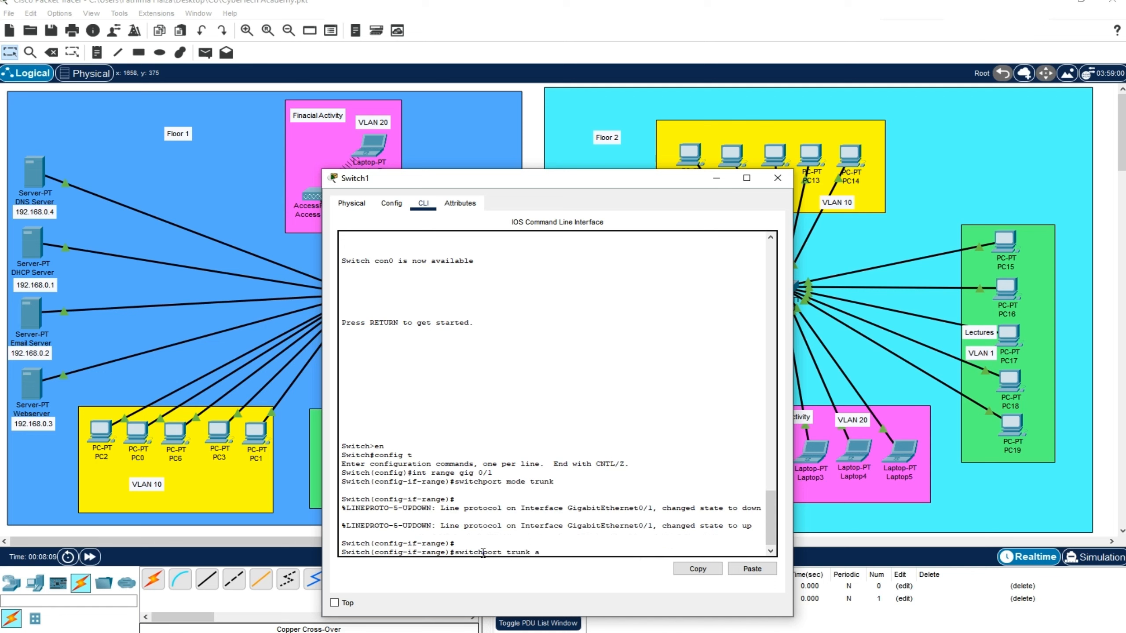
text(llowed vlan 1,10,20)
Step: Review the trunk commands written for gig 0/1, including the allowed VLAN list, against the link between the two switches
drag(538, 183, 511, 91)
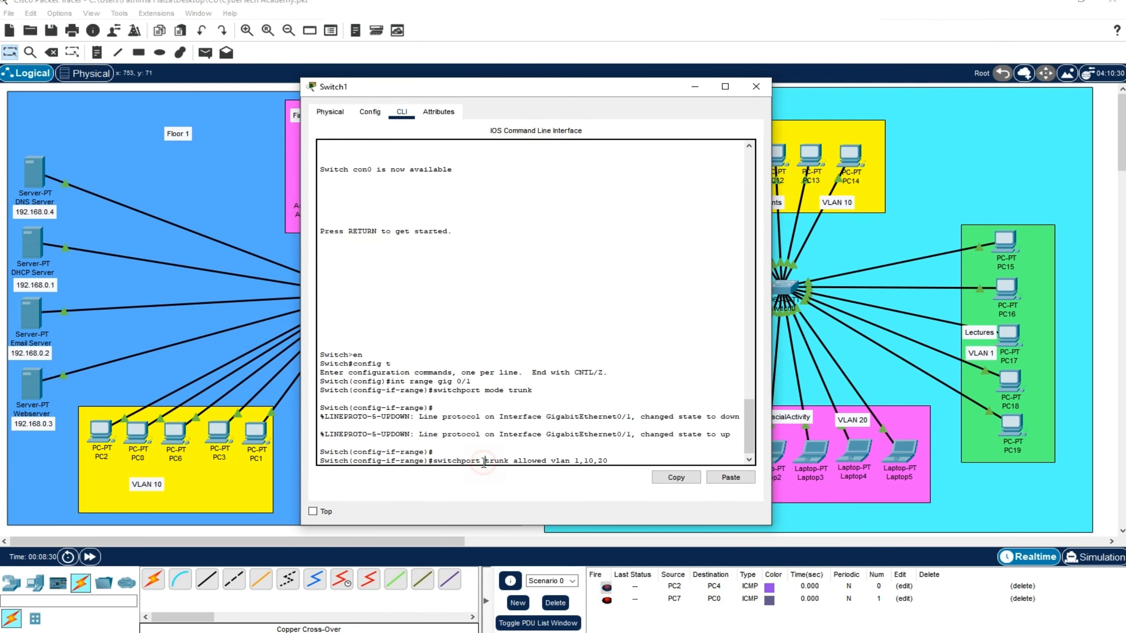
double_click(459, 461)
drag(437, 382, 544, 395)
click(439, 395)
drag(494, 459, 557, 462)
drag(544, 89, 713, 190)
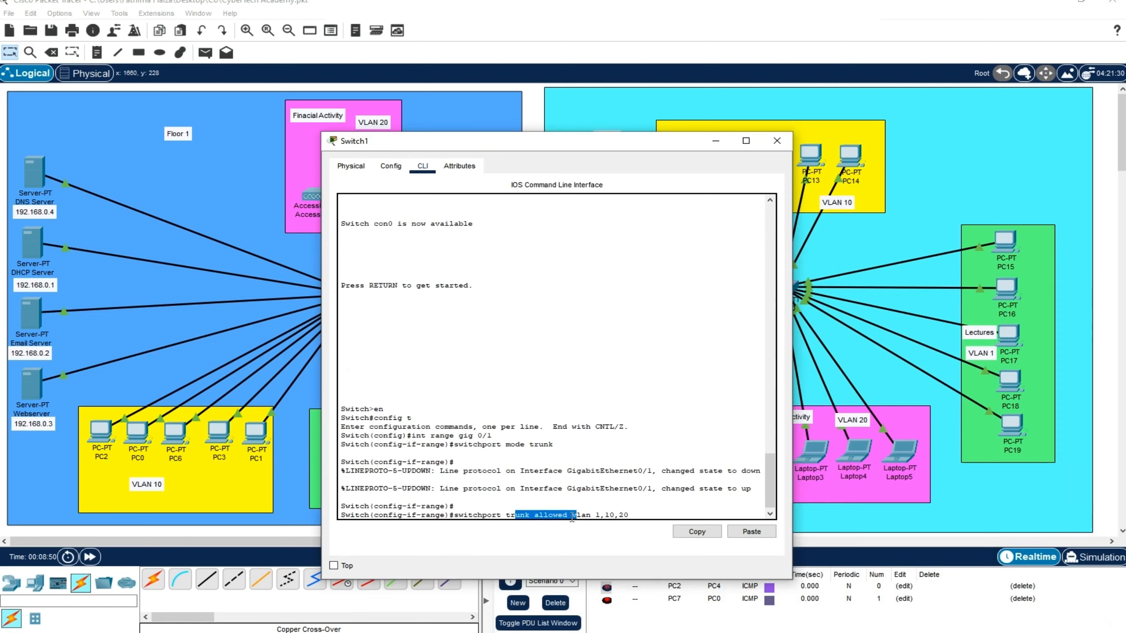
click(596, 516)
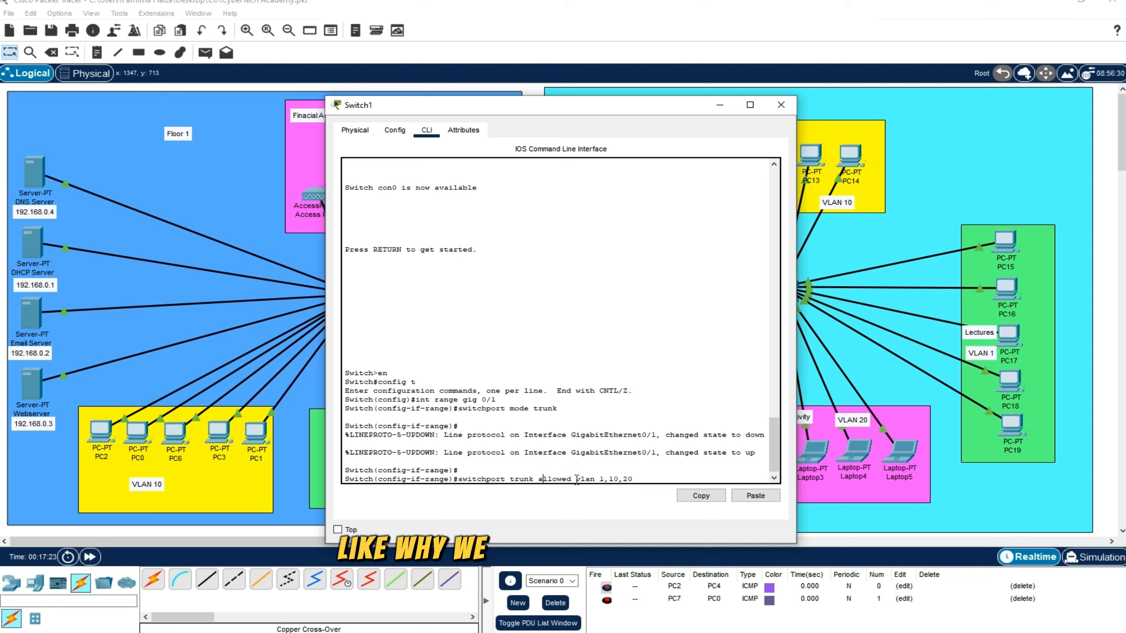
drag(592, 477, 606, 477)
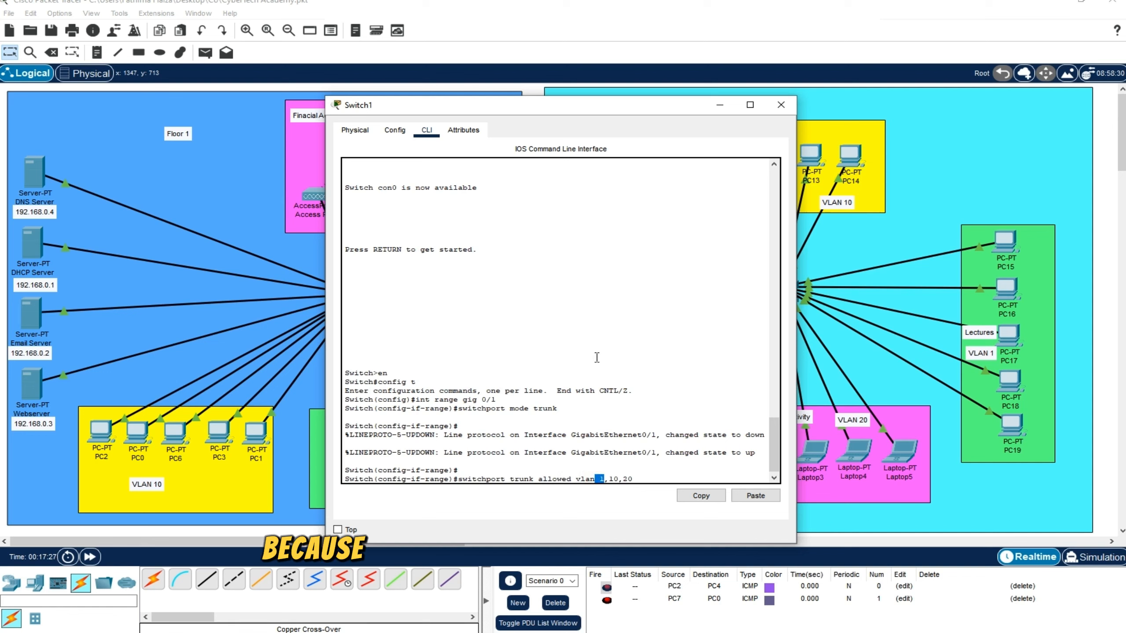
drag(611, 109, 1125, 269)
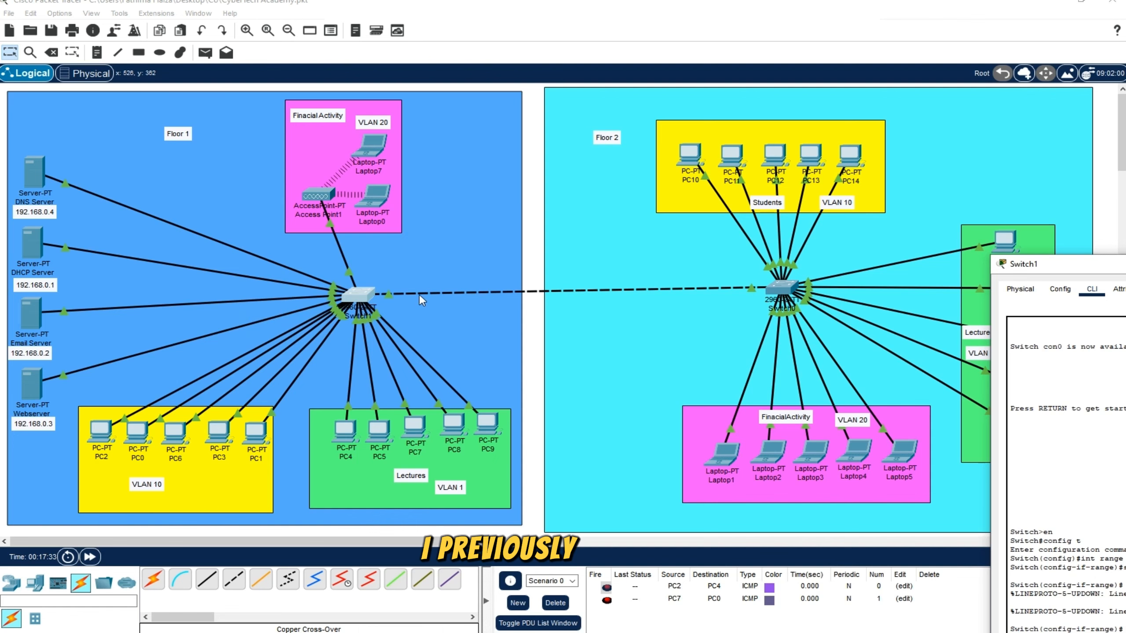
drag(1036, 267, 387, 139)
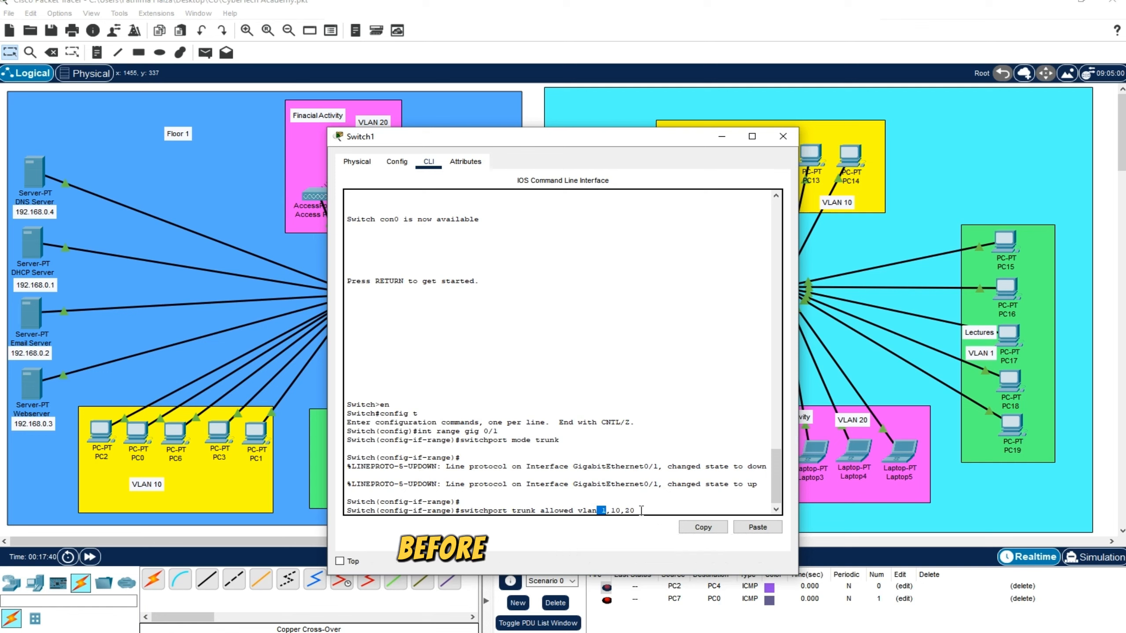
drag(652, 511, 321, 416)
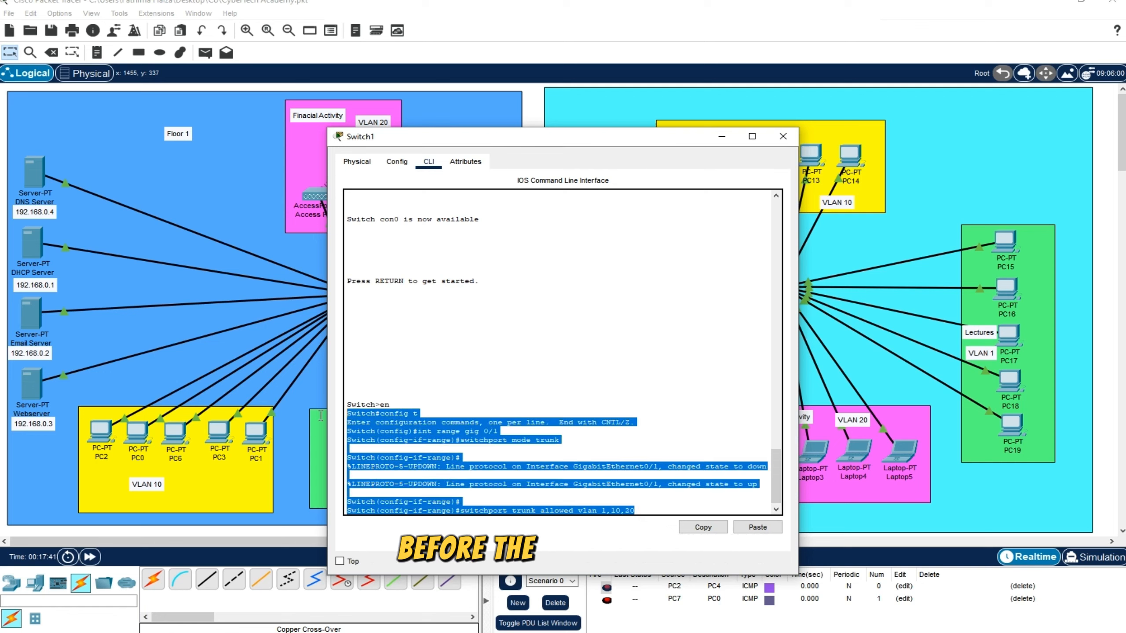
Step: Check the VLAN list and apply switchport trunk allowed vlan 1,10,20 to the Floor 1 switch's gig 0/1 interface
click(650, 510)
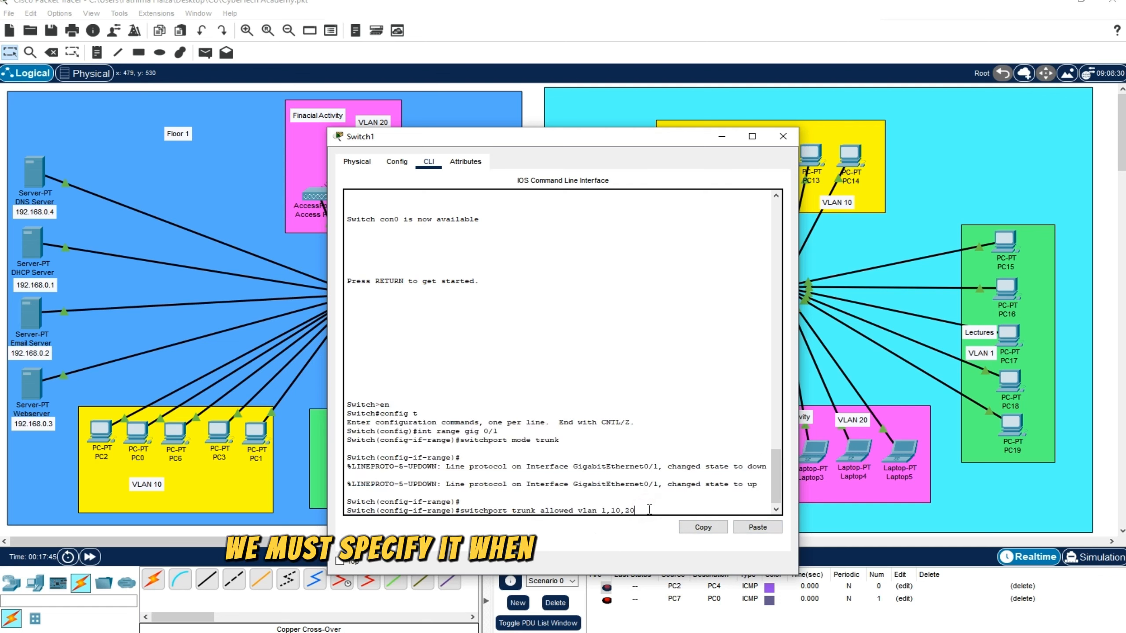
drag(597, 501, 635, 511)
click(630, 513)
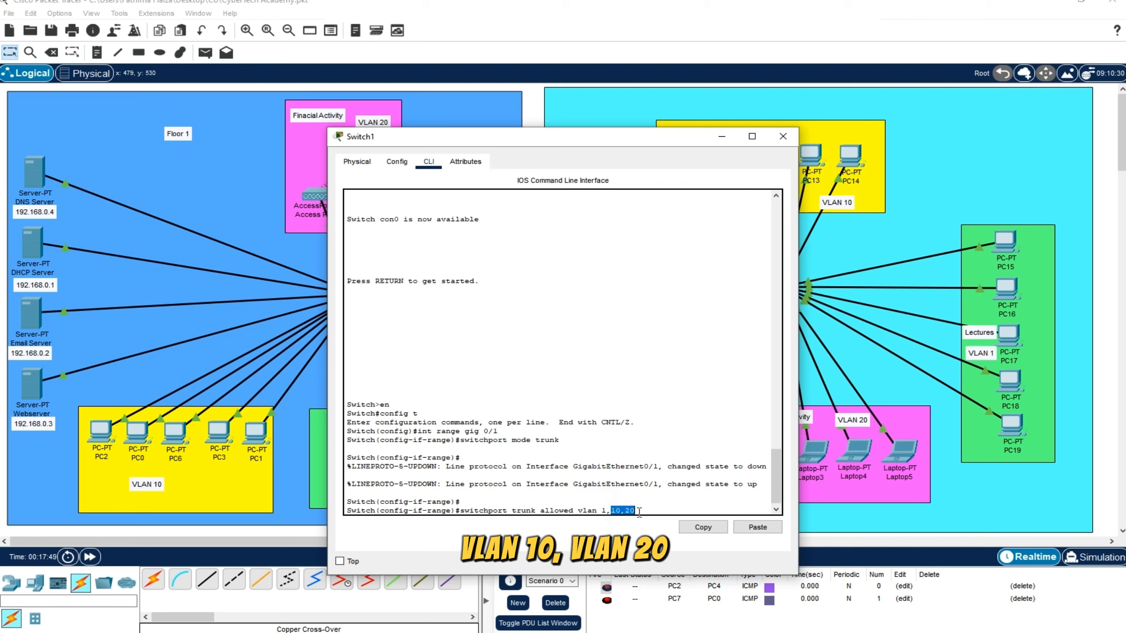
click(641, 510)
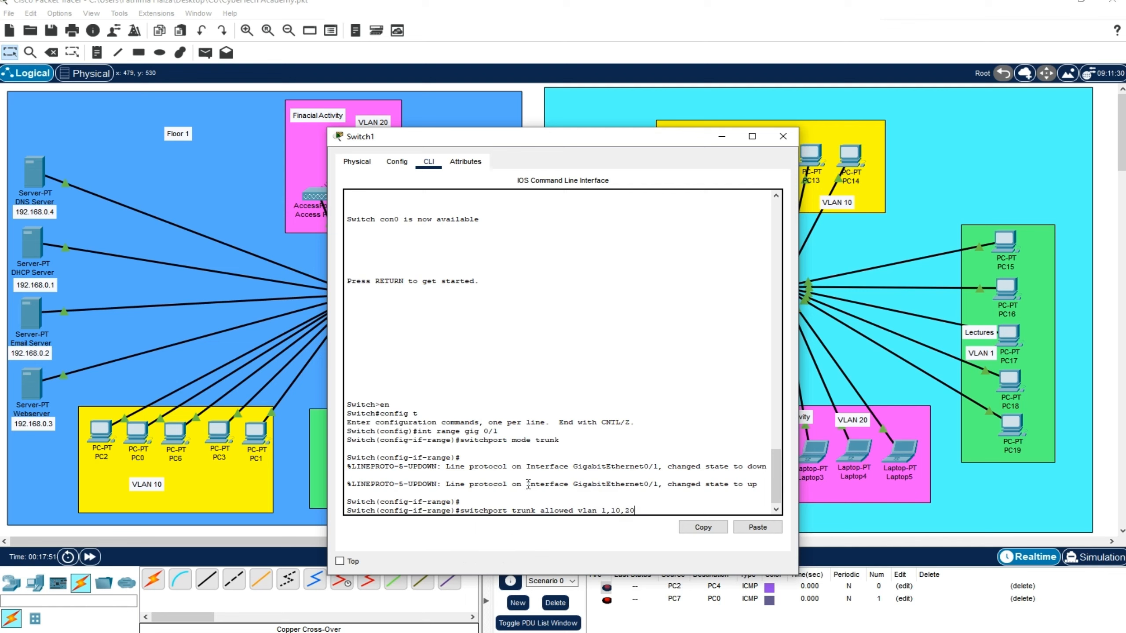
key(Return)
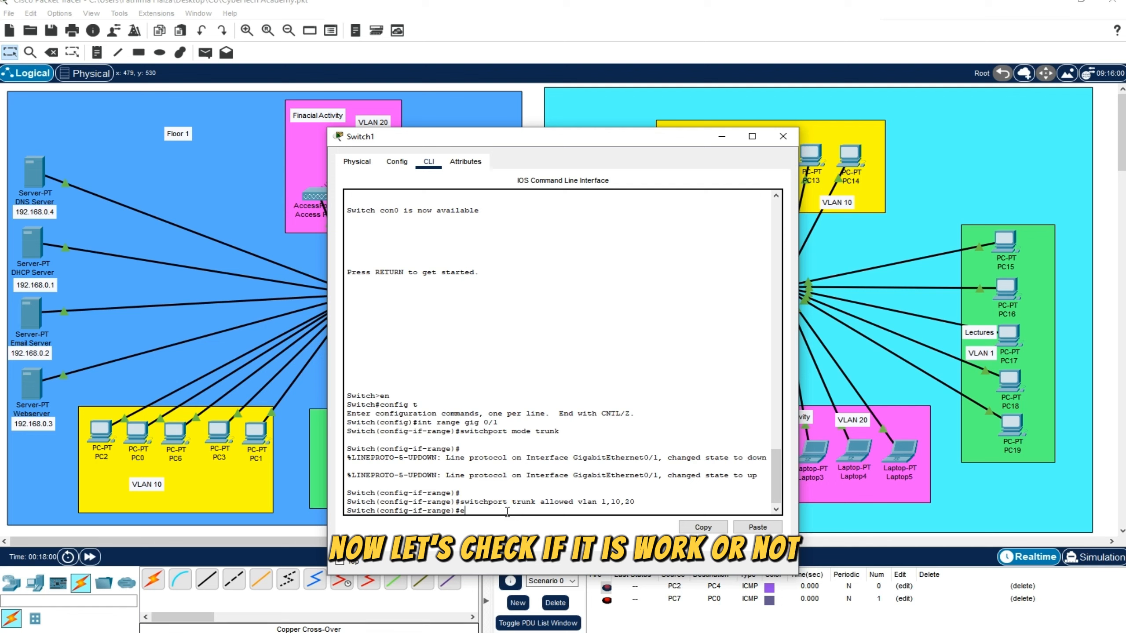
Step: Return the Floor 1 switch from interface configuration to privileged mode by issuing exit twice
text(t)
key(Return)
text(ex)
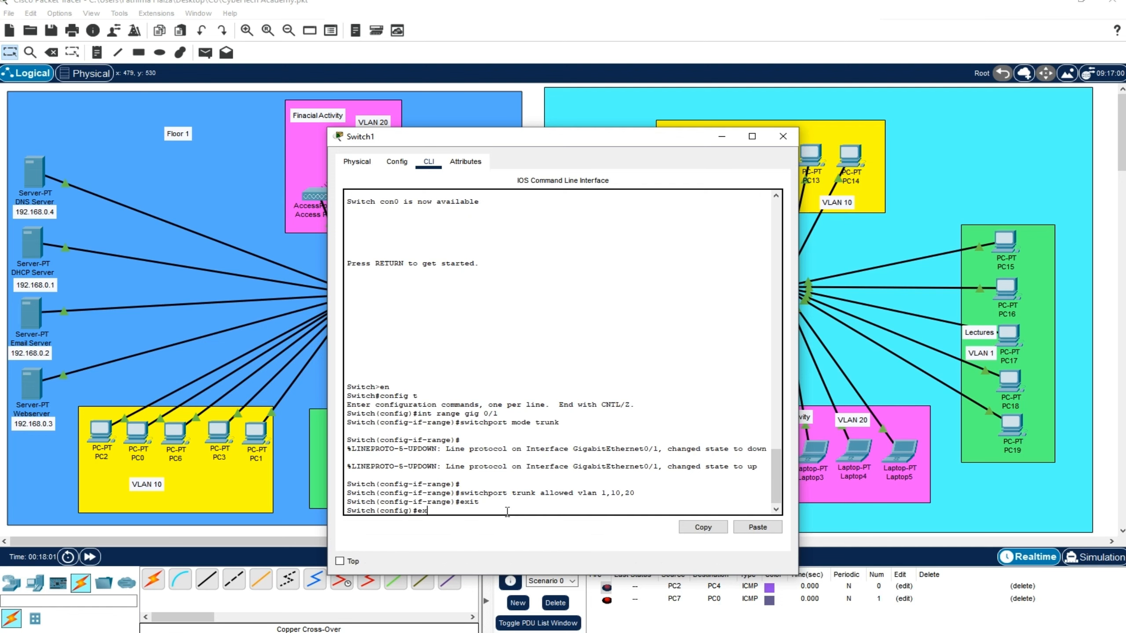
text(it)
key(Return)
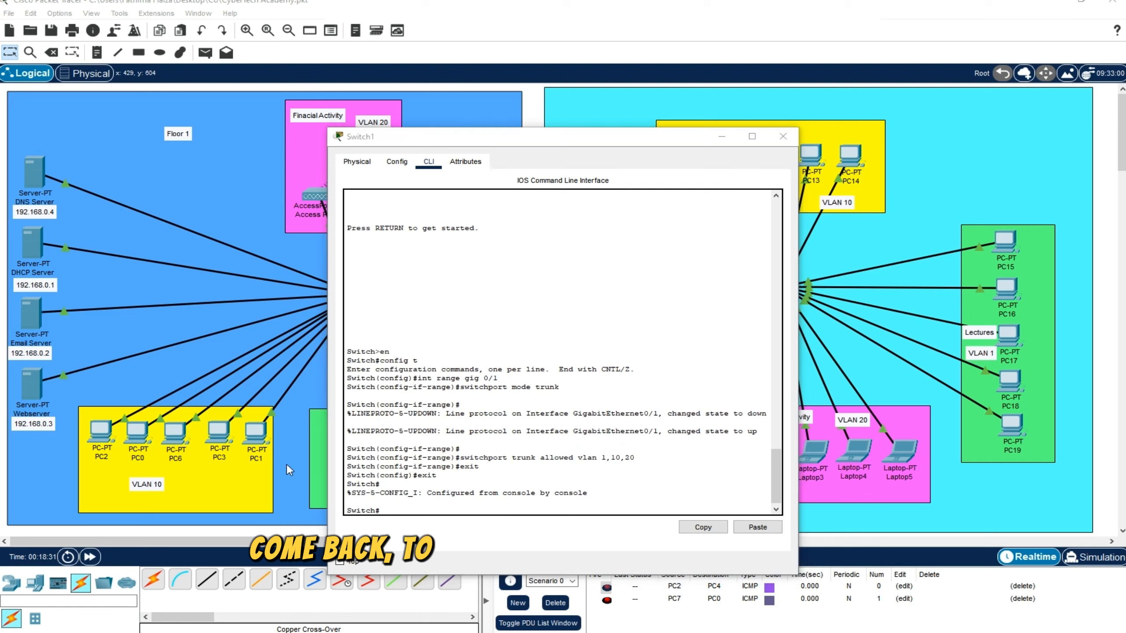
Step: Run show int trunk on the Floor 1 switch and check Gig0/1's trunk status and allowed VLANs
click(425, 525)
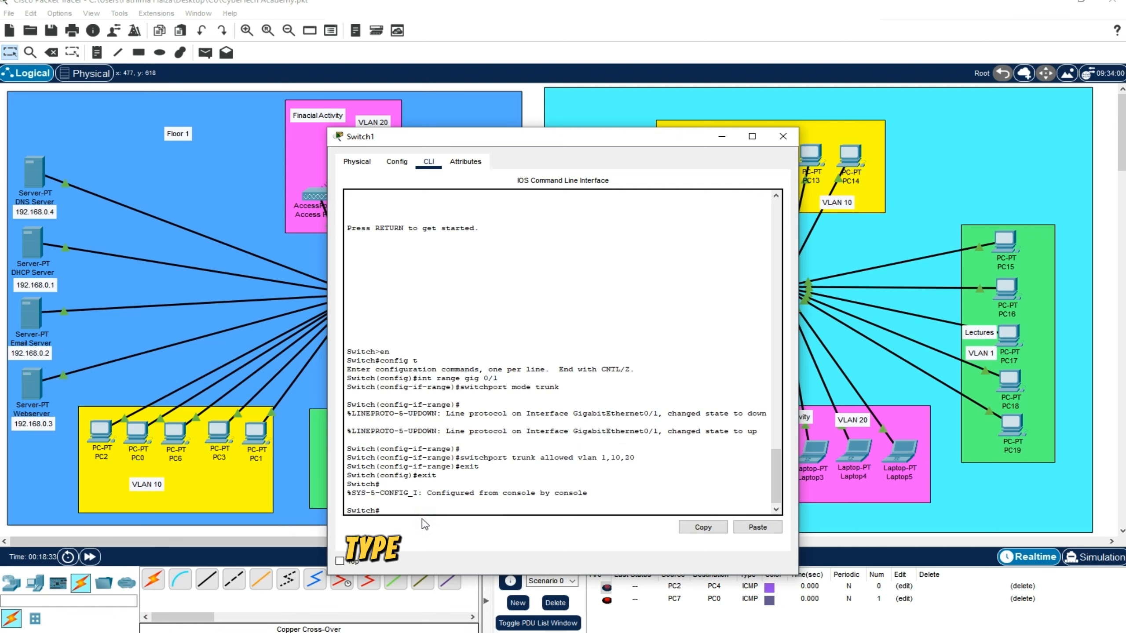
text(show)
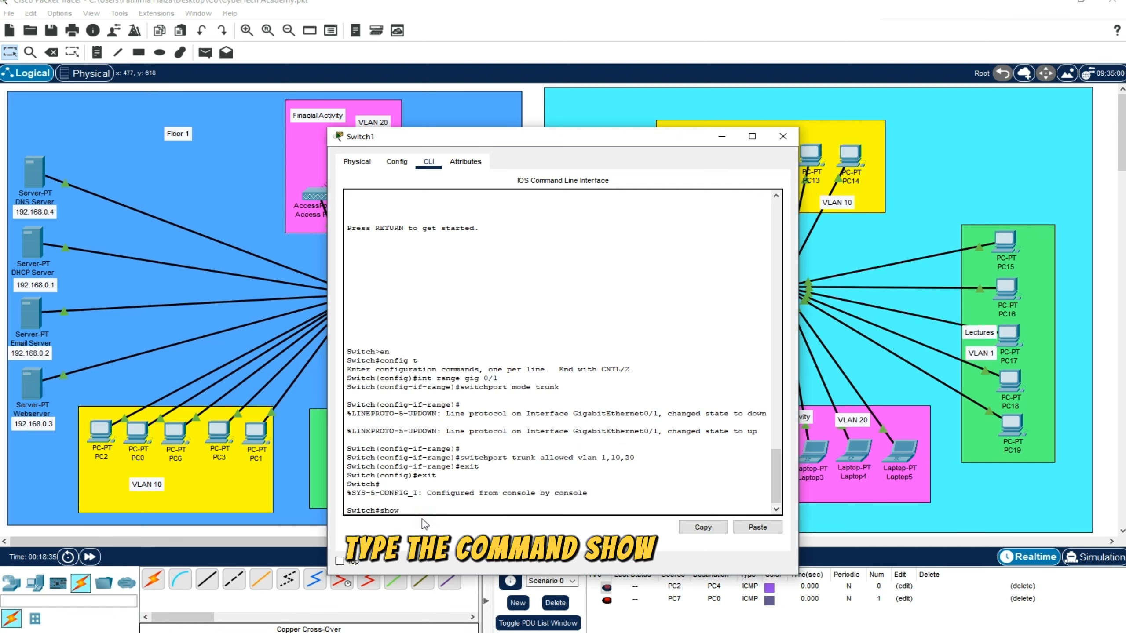
text( int tr)
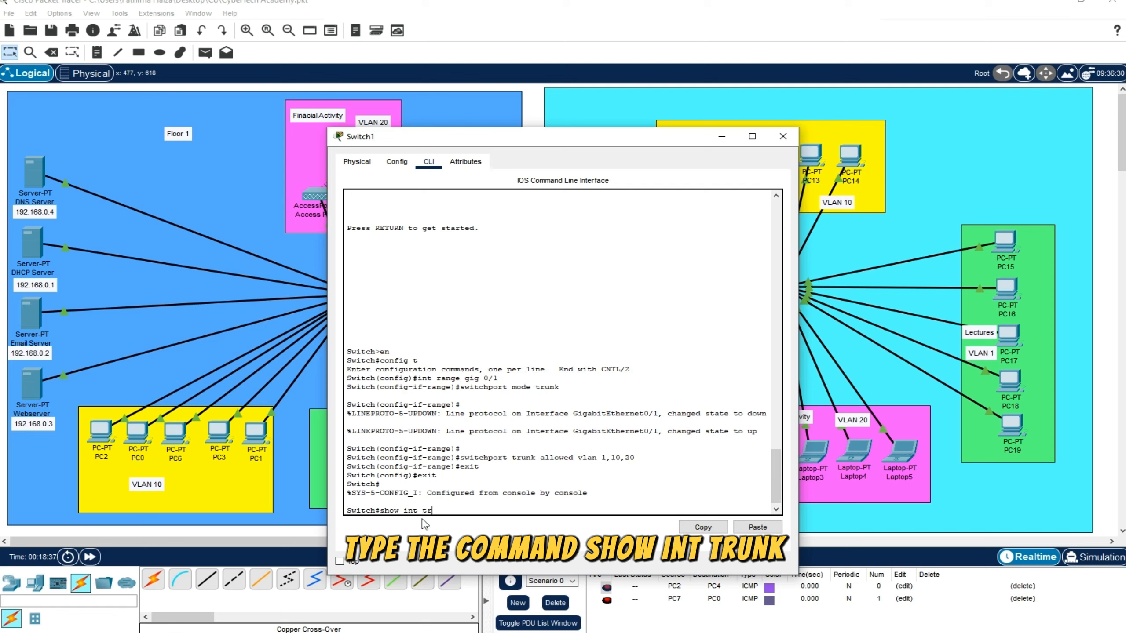
text(unk)
key(Return)
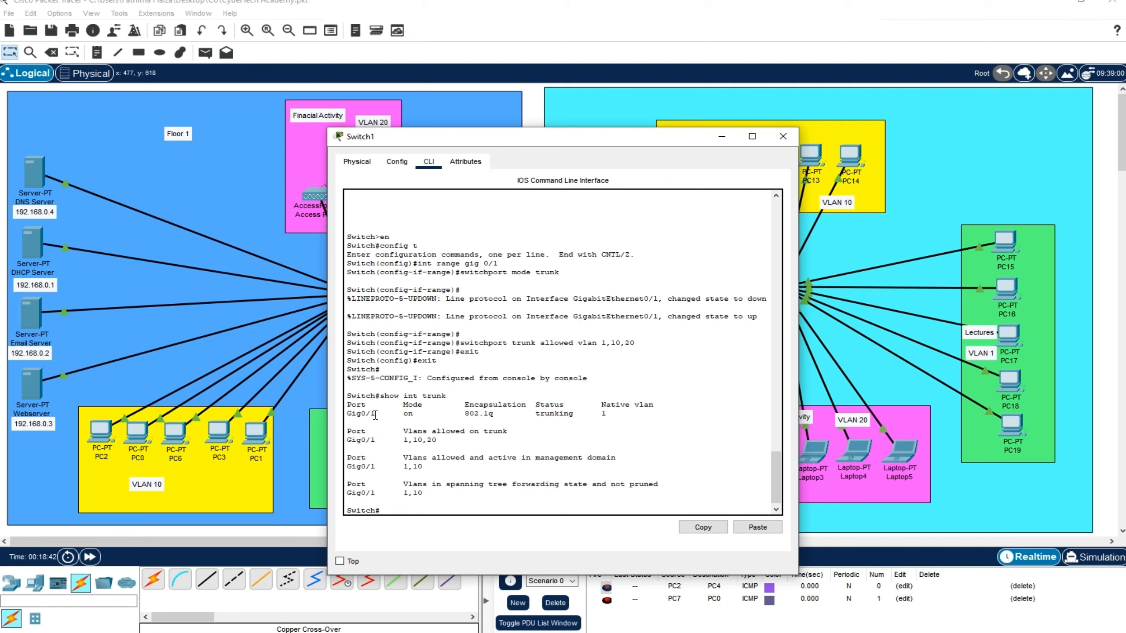
drag(376, 415, 354, 417)
click(533, 412)
drag(404, 441, 443, 442)
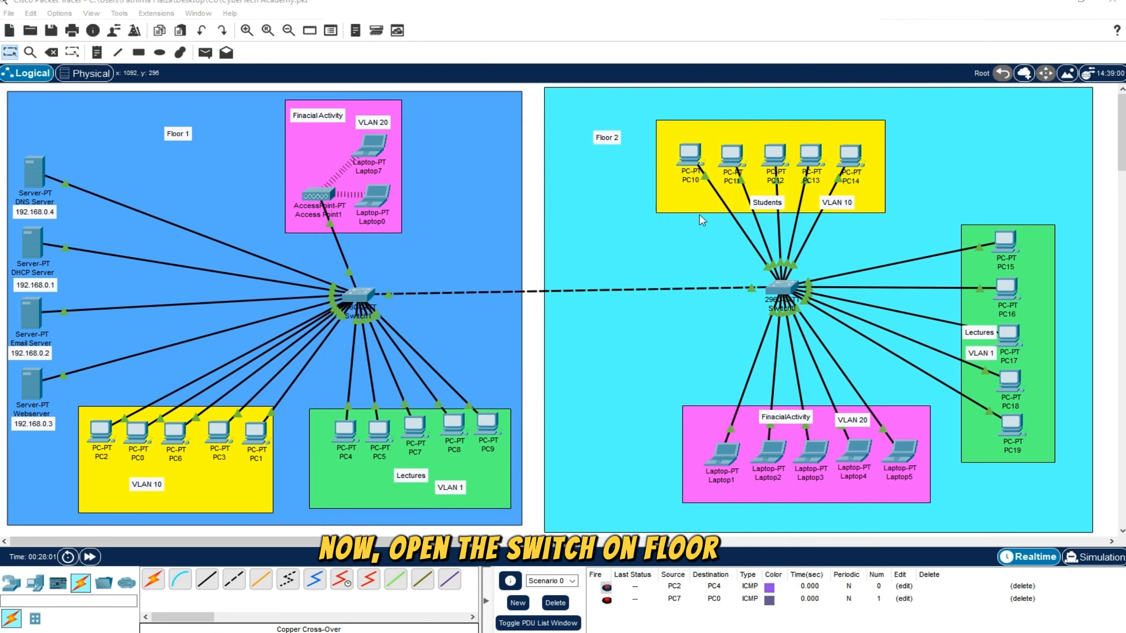
Step: Move the Floor 1 and Floor 2 switches slightly within the topology
click(612, 165)
click(540, 220)
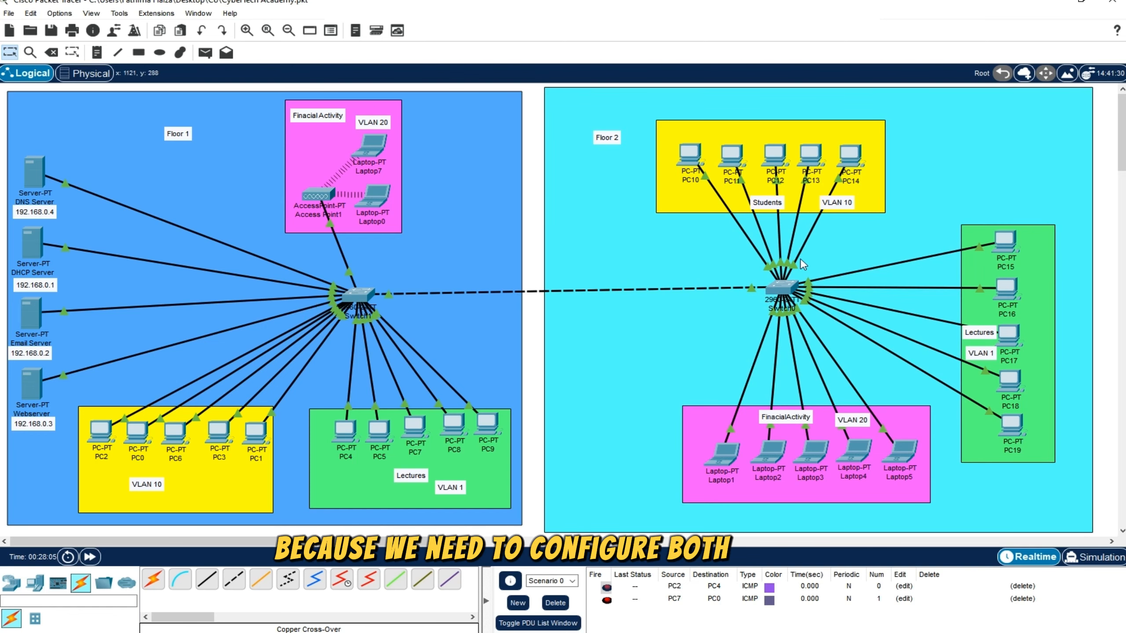
mouse_move(399, 295)
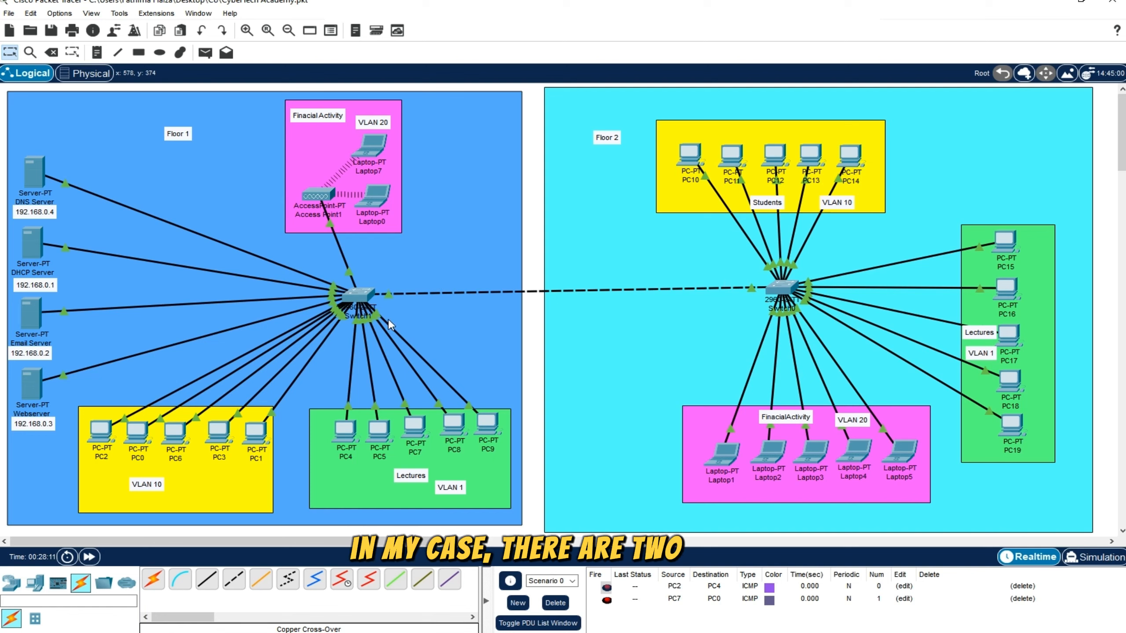
mouse_move(388, 318)
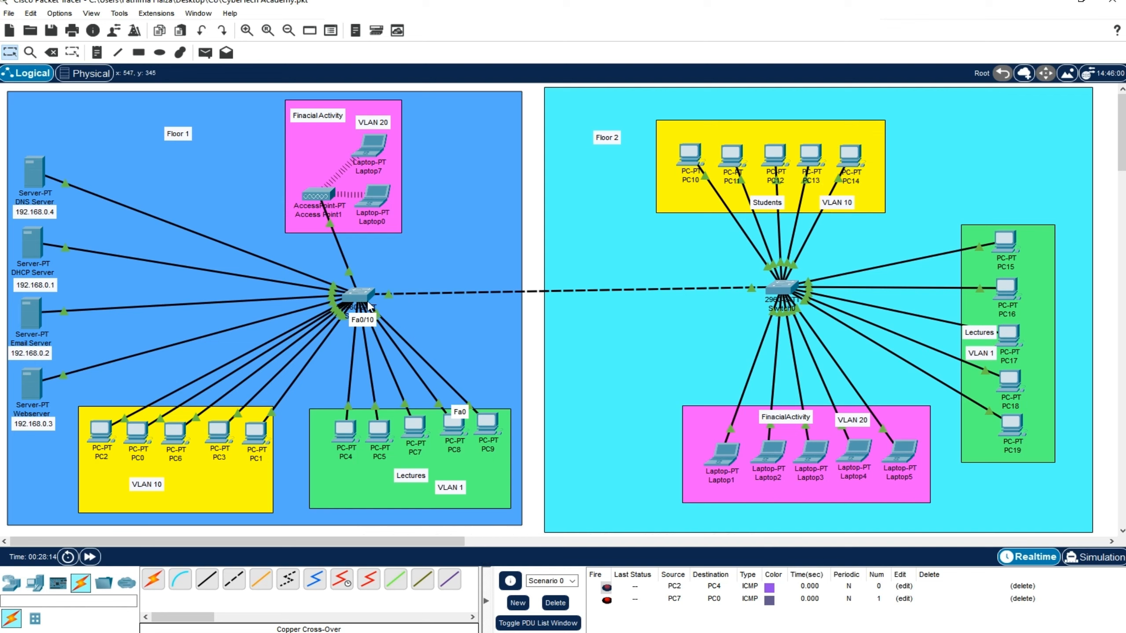
mouse_move(369, 306)
mouse_down()
mouse_move(365, 298)
mouse_move(373, 306)
mouse_up()
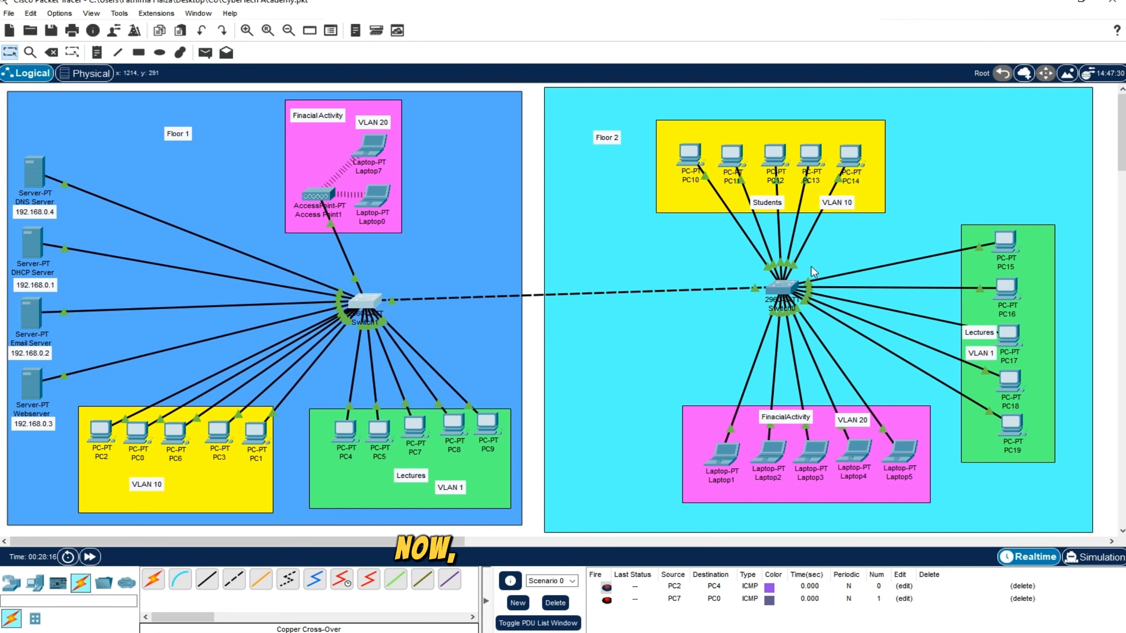
drag(783, 289, 778, 293)
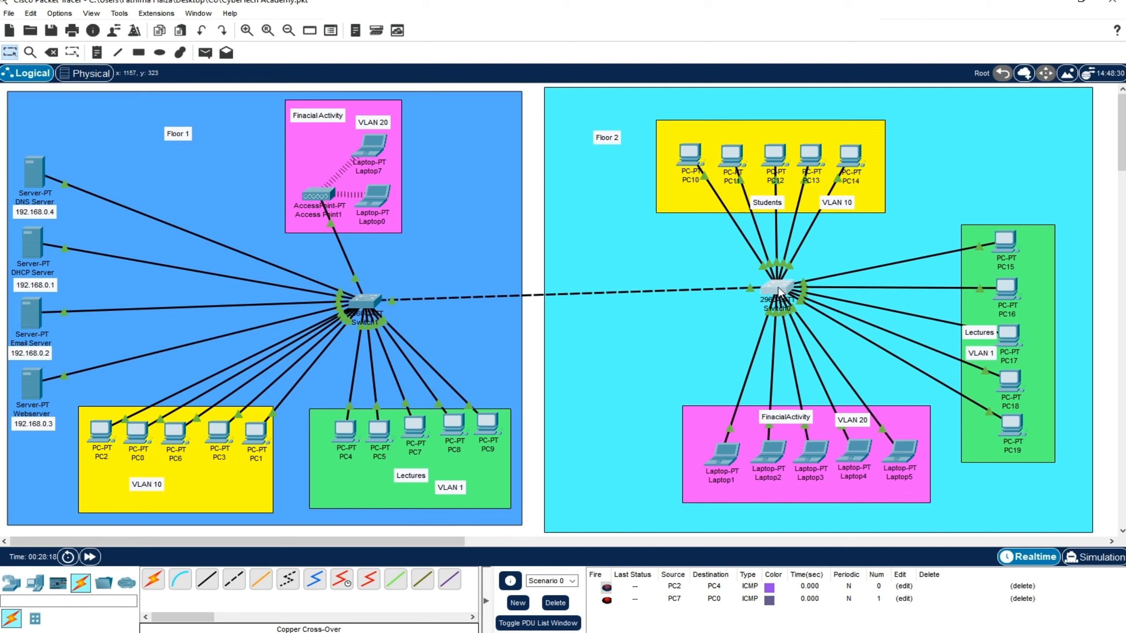
Step: Open the Floor 2 switch's command-line interface and bring up its Switch> prompt
mouse_move(779, 293)
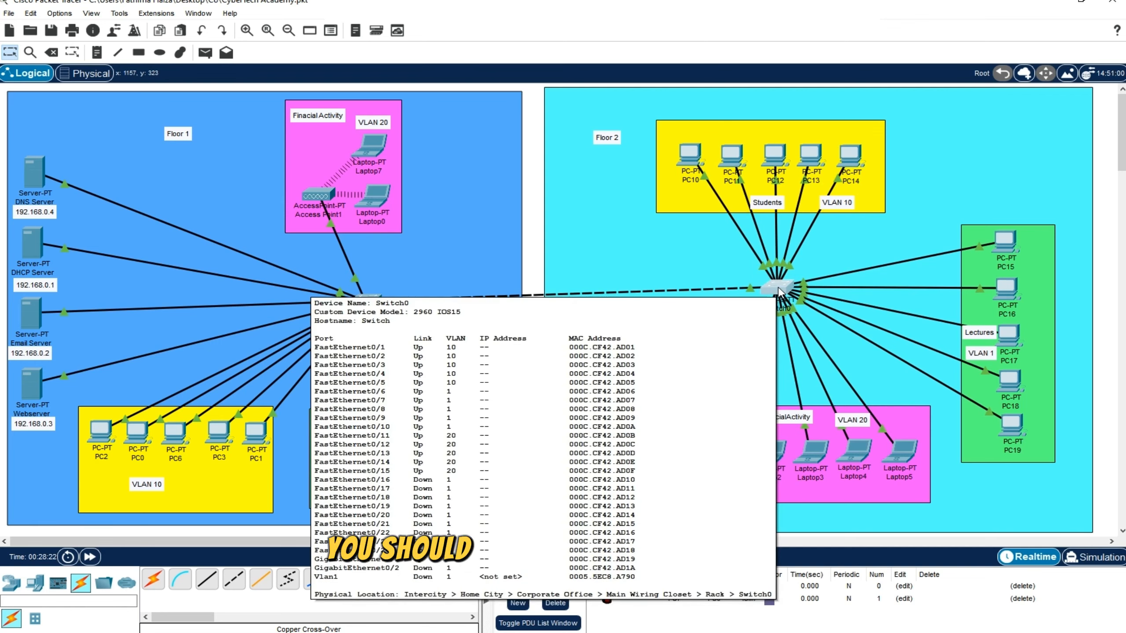
click(779, 293)
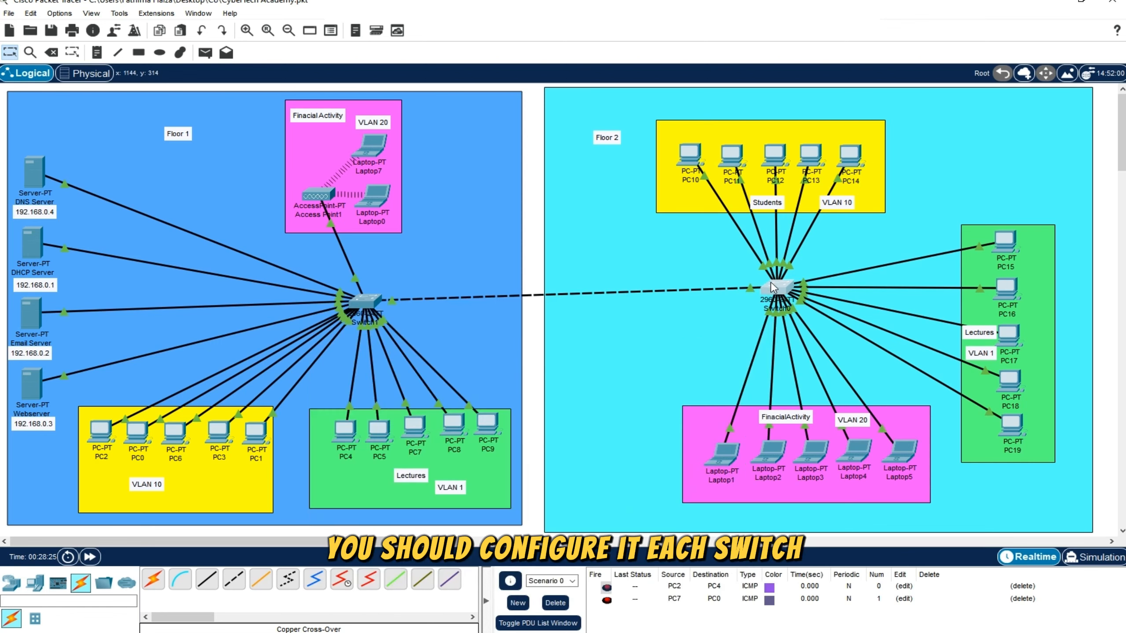
drag(538, 131, 503, 139)
click(441, 168)
key(Return)
key(Return)
key(Return)
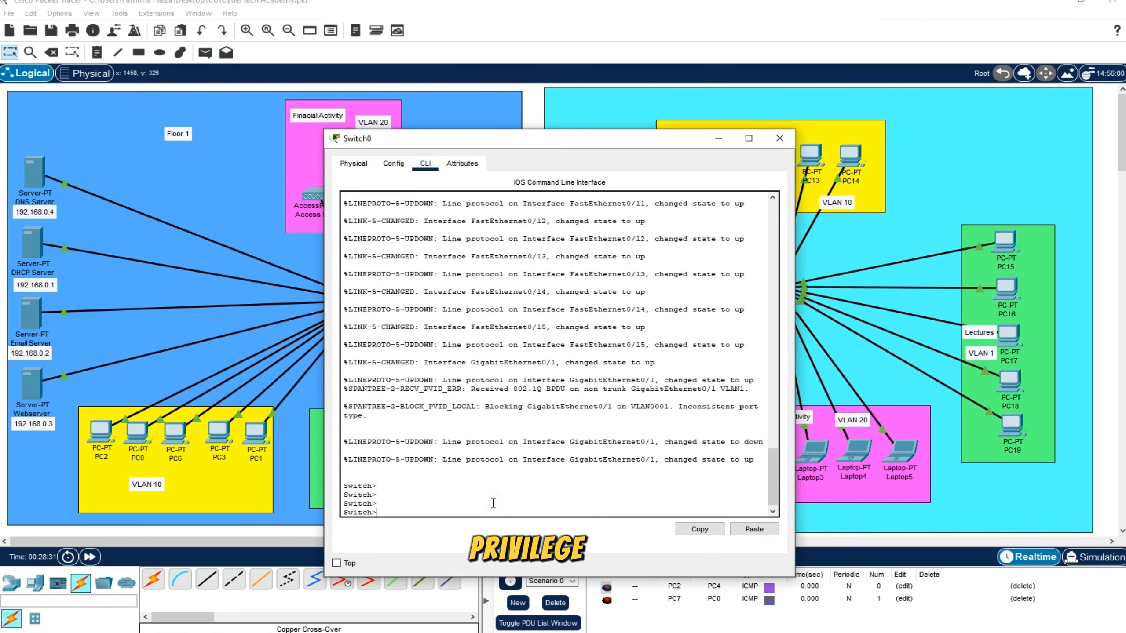
Step: Put the Floor 2 switch into global configuration mode with the commands en and config t
text(en)
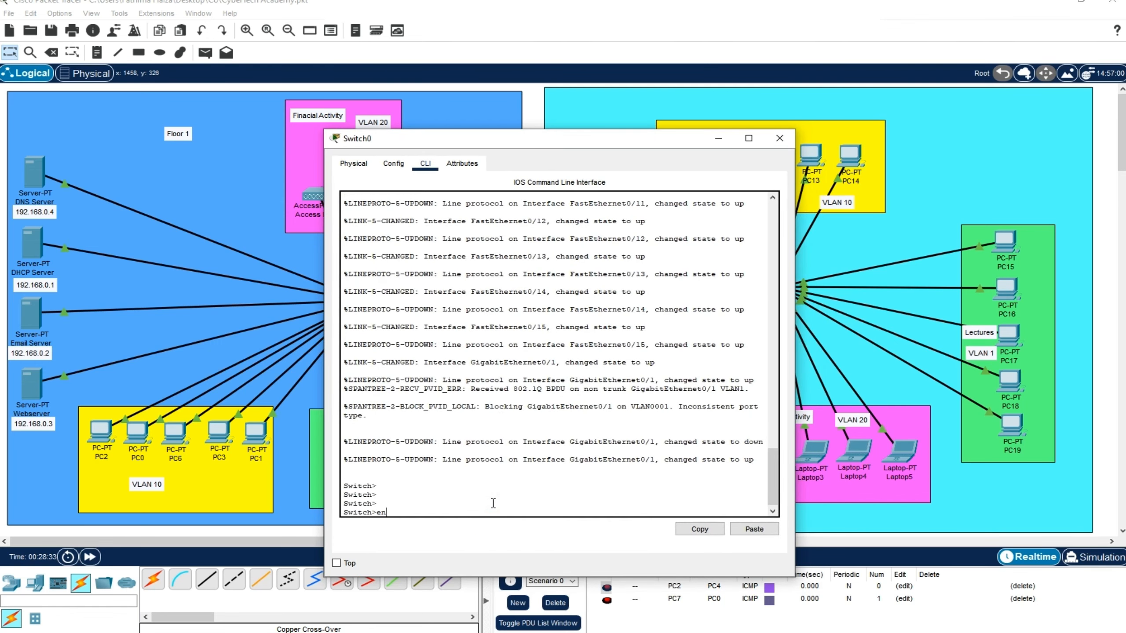
key(Return)
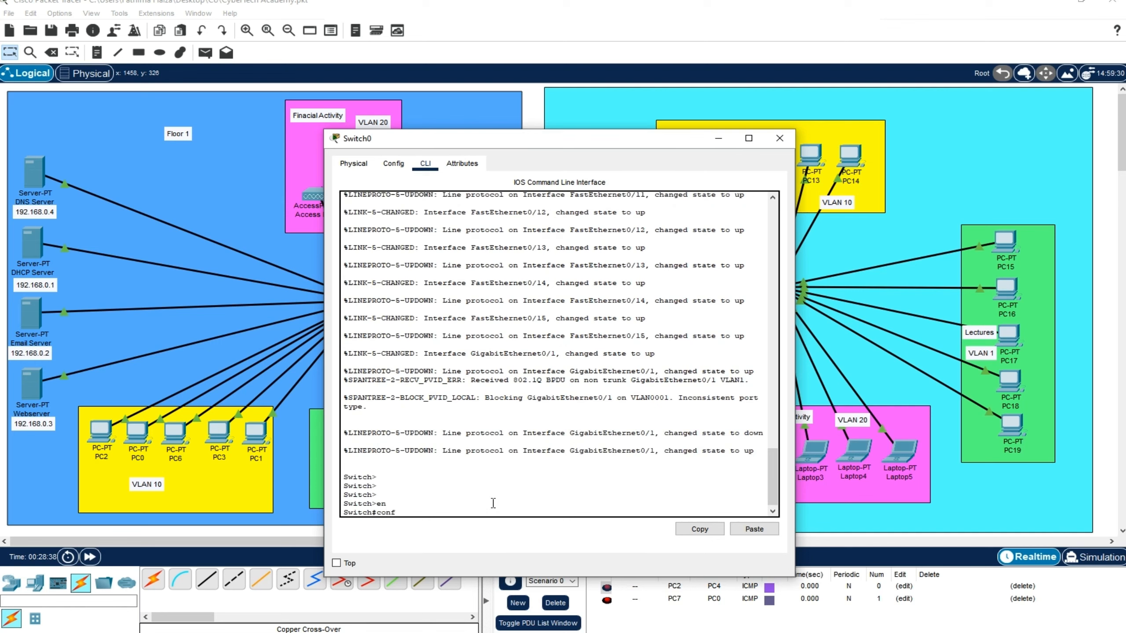
text(config t)
key(Return)
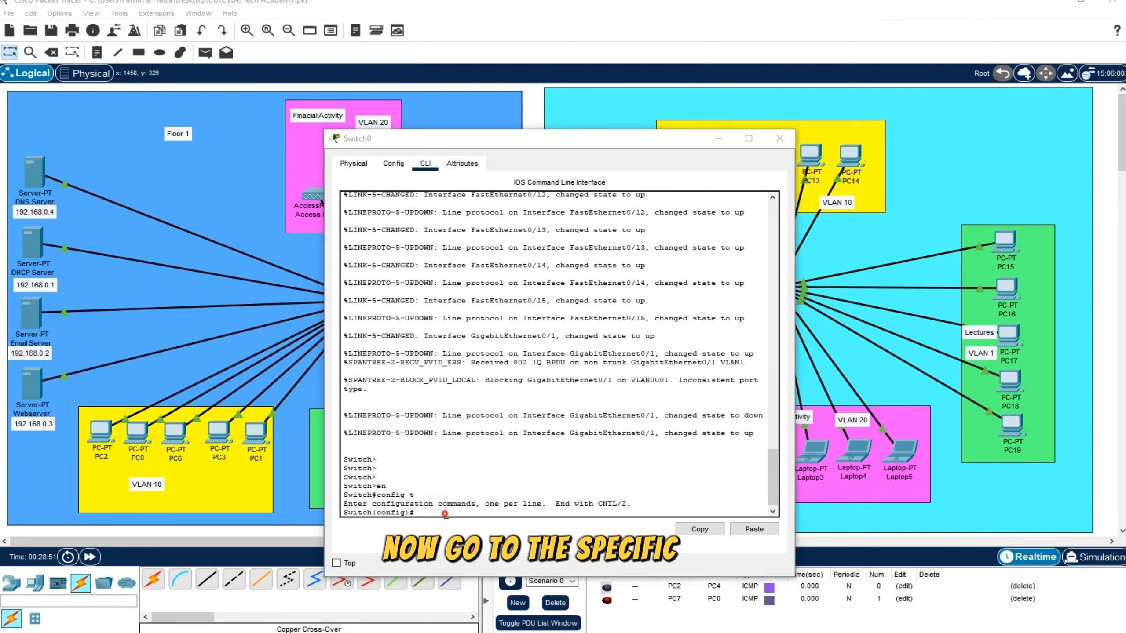
Step: Check the Floor 2 switch's port on the inter-switch link and select it for configuration with int range gig 0/1
drag(578, 147, 1088, 337)
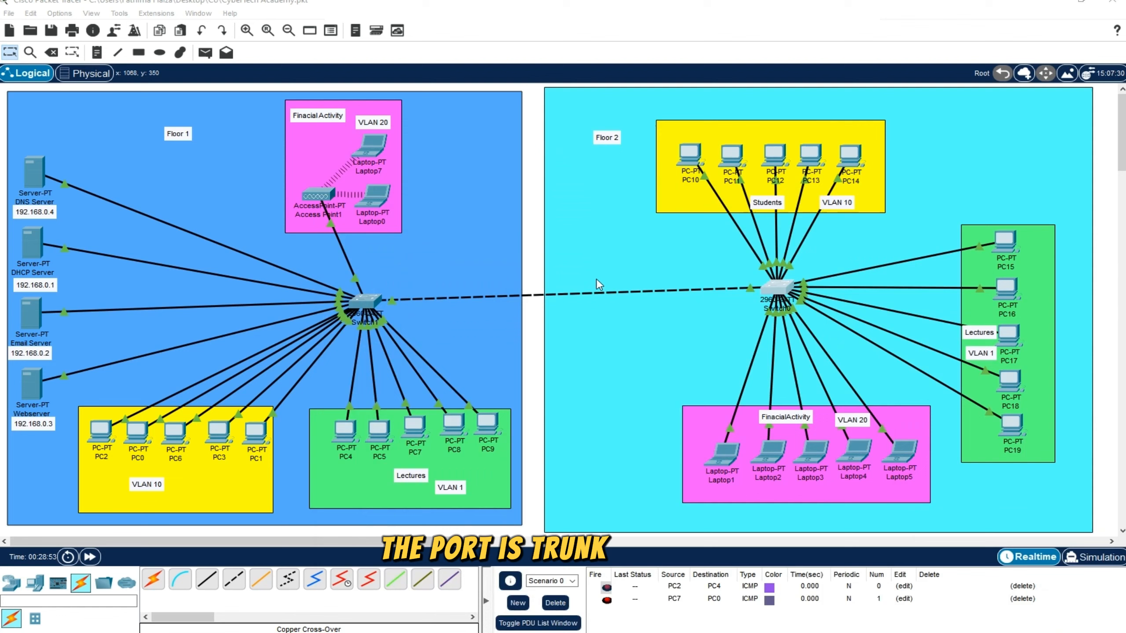
click(531, 320)
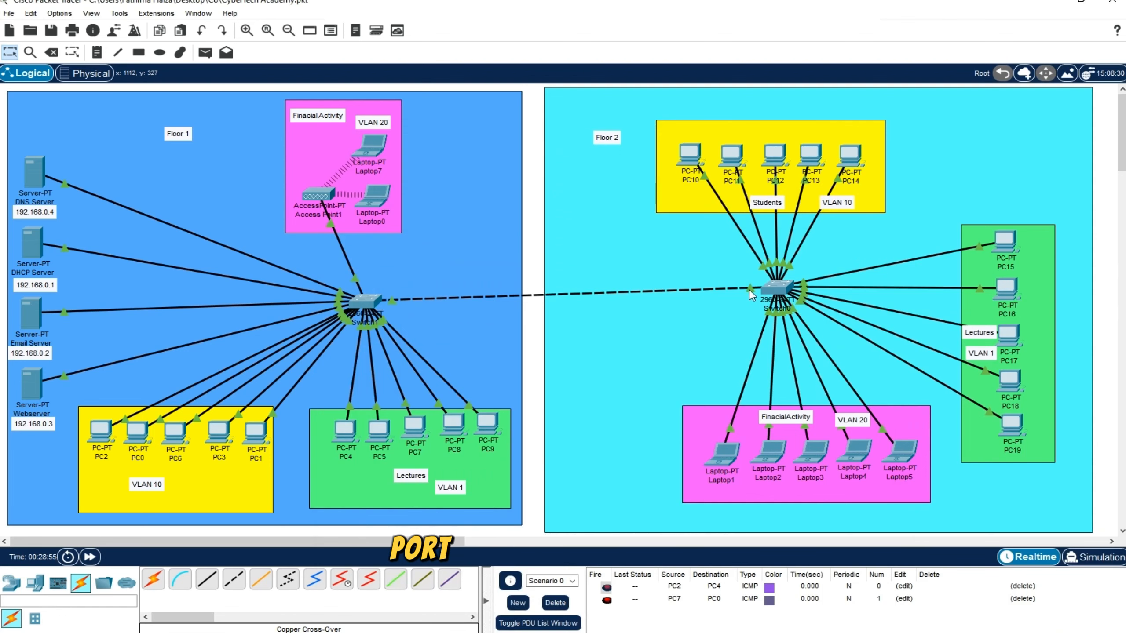
mouse_move(752, 288)
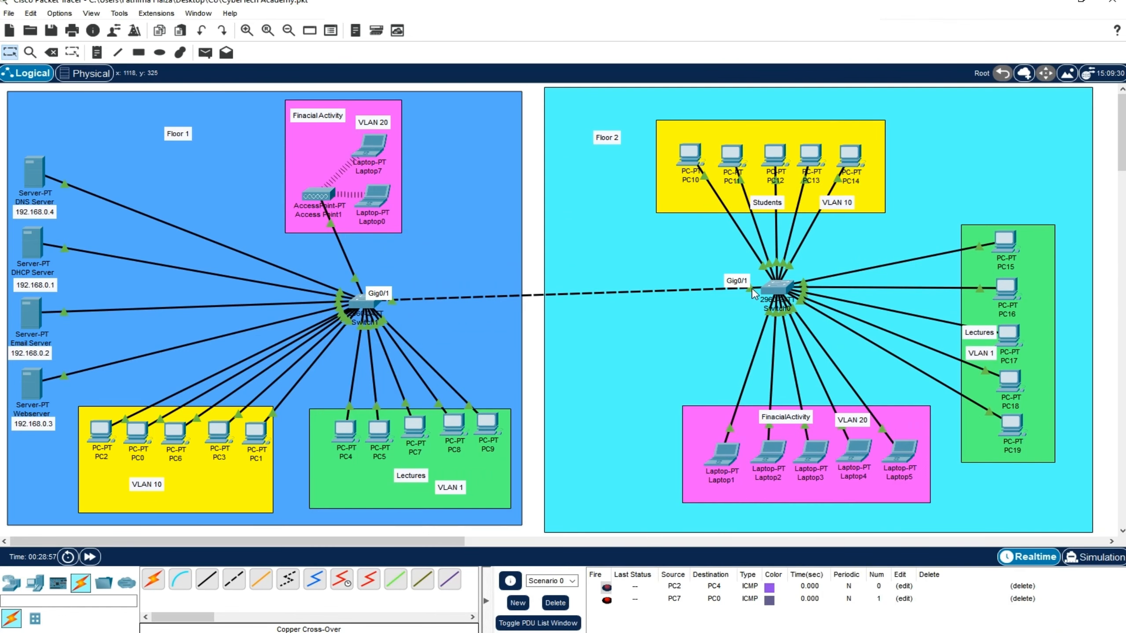
click(776, 288)
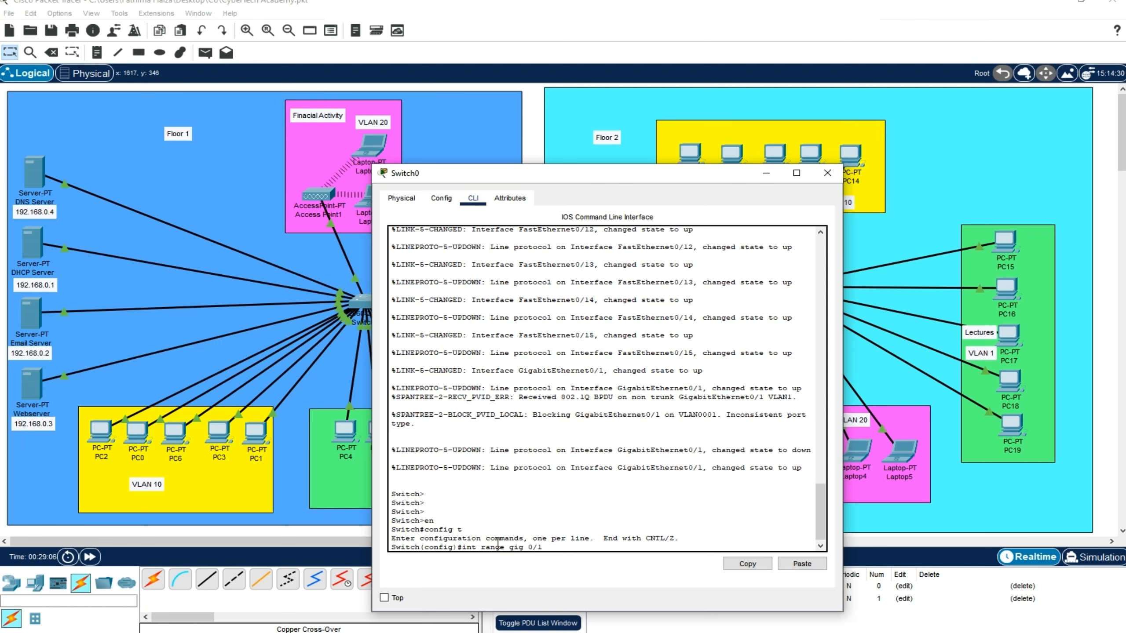
key(Return)
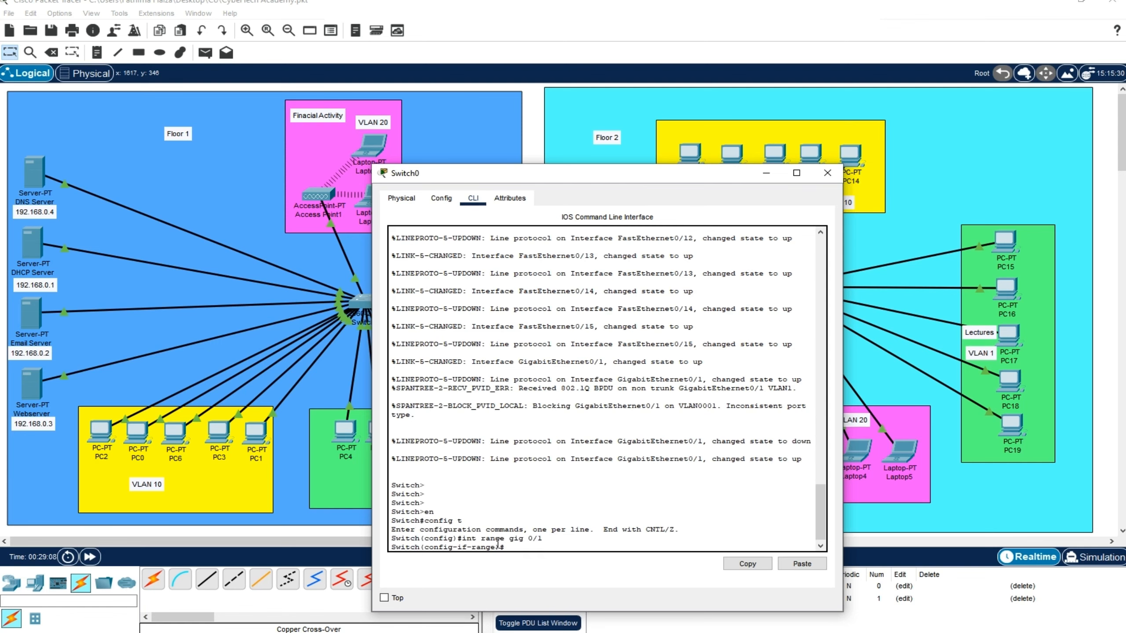
Step: Set the Floor 2 switch's gig 0/1 interface to trunk mode with switchport mode trunk and check the interface against the link
text(switchport mode trunk)
key(Return)
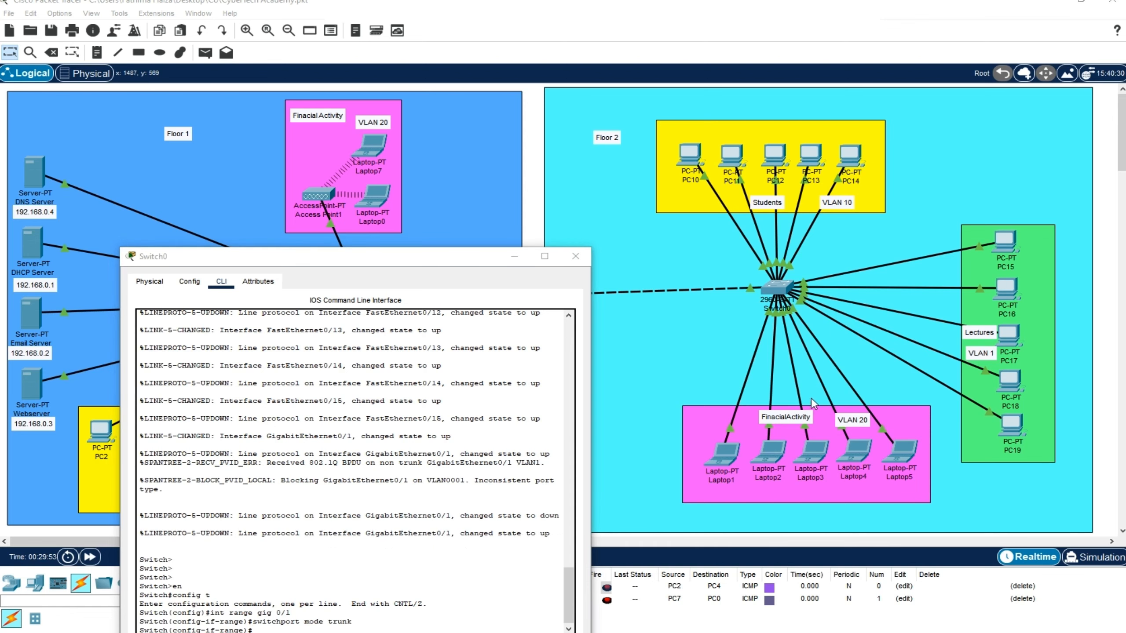
drag(347, 258, 366, 122)
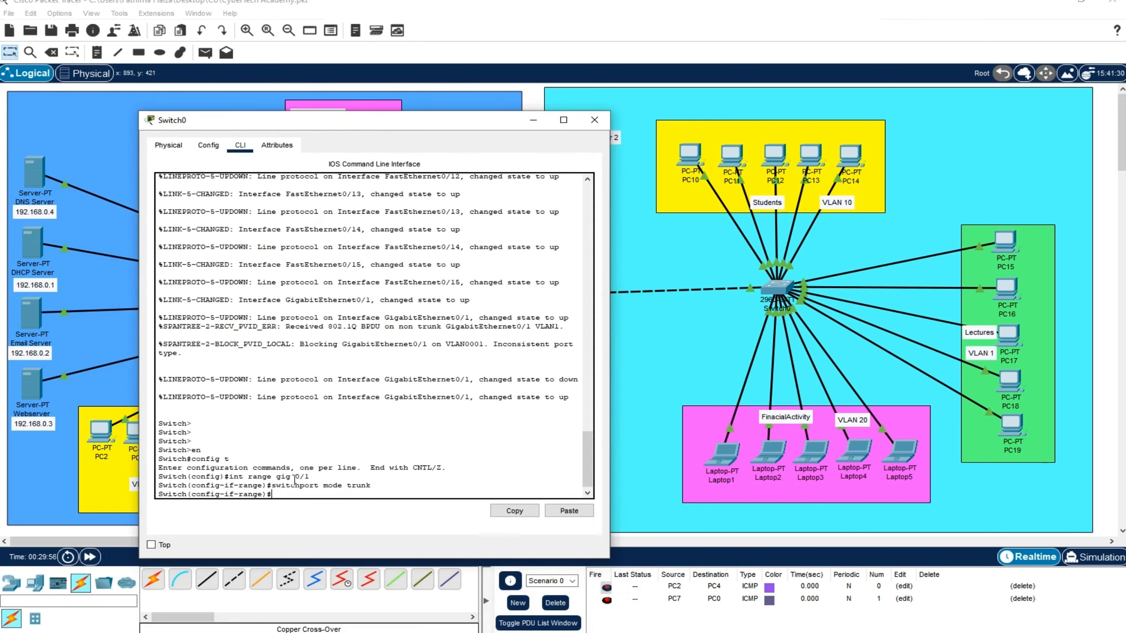
drag(272, 477, 309, 477)
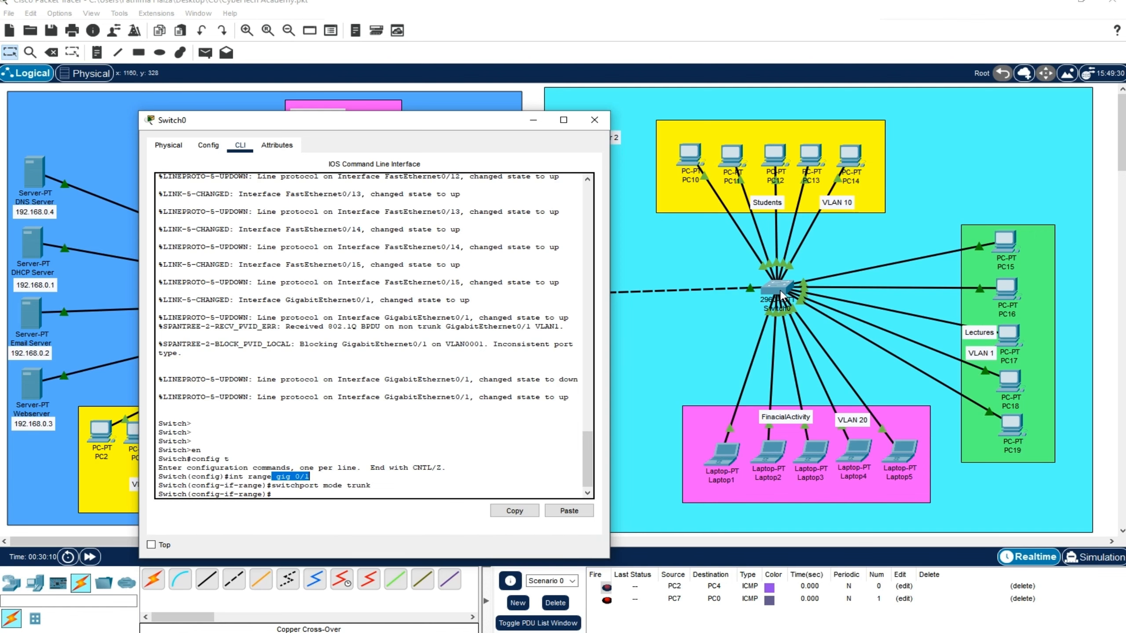
drag(350, 120, 665, 121)
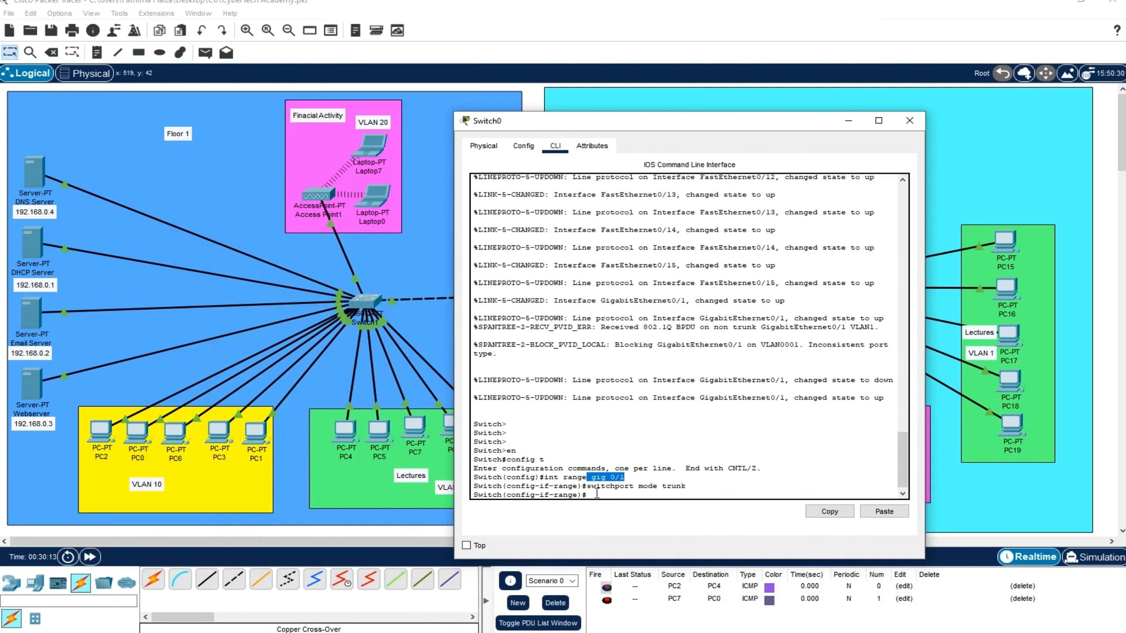
Step: Write the command switchport trunk allowed vlan 1,10,20 at the Floor 2 switch's interface prompt and review its VLAN list
click(597, 494)
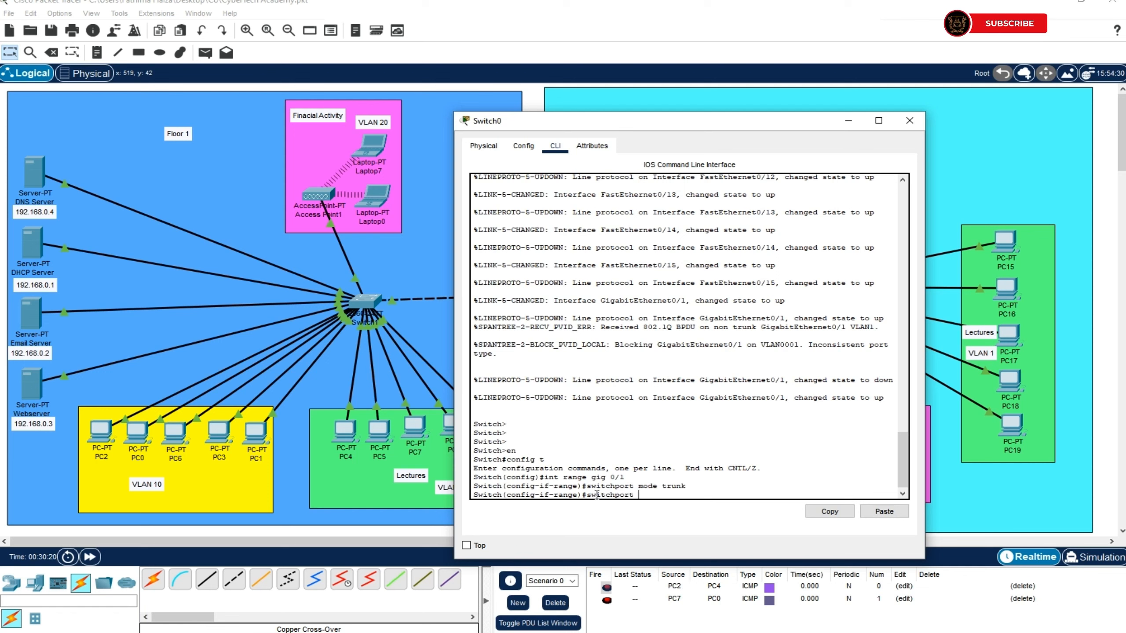
text(runk allowed vlan)
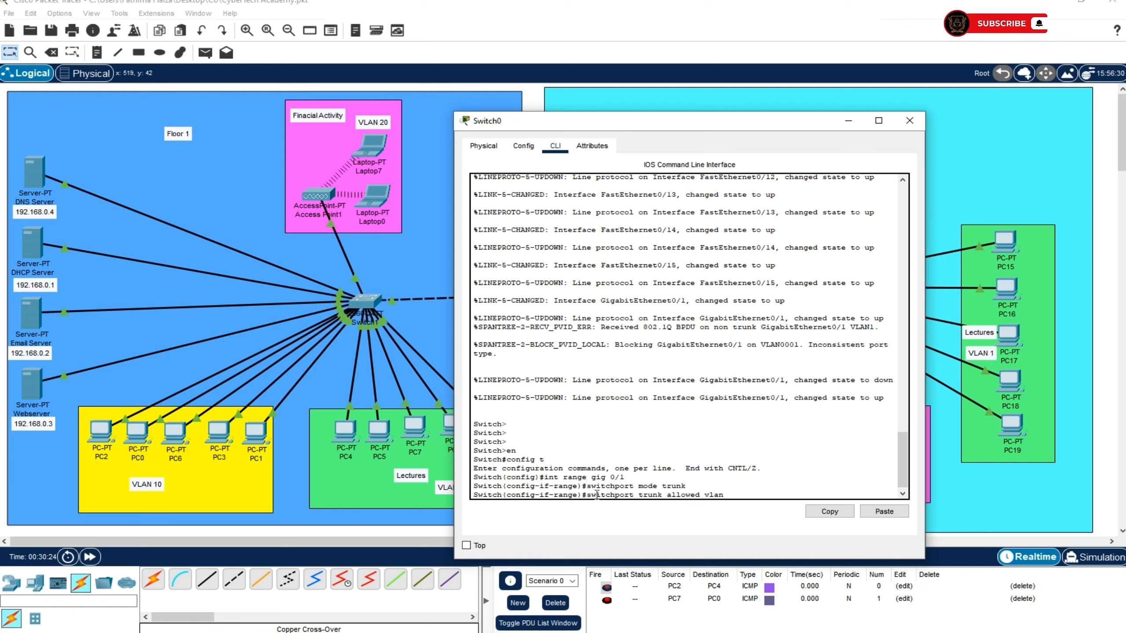
text( 1,10,20)
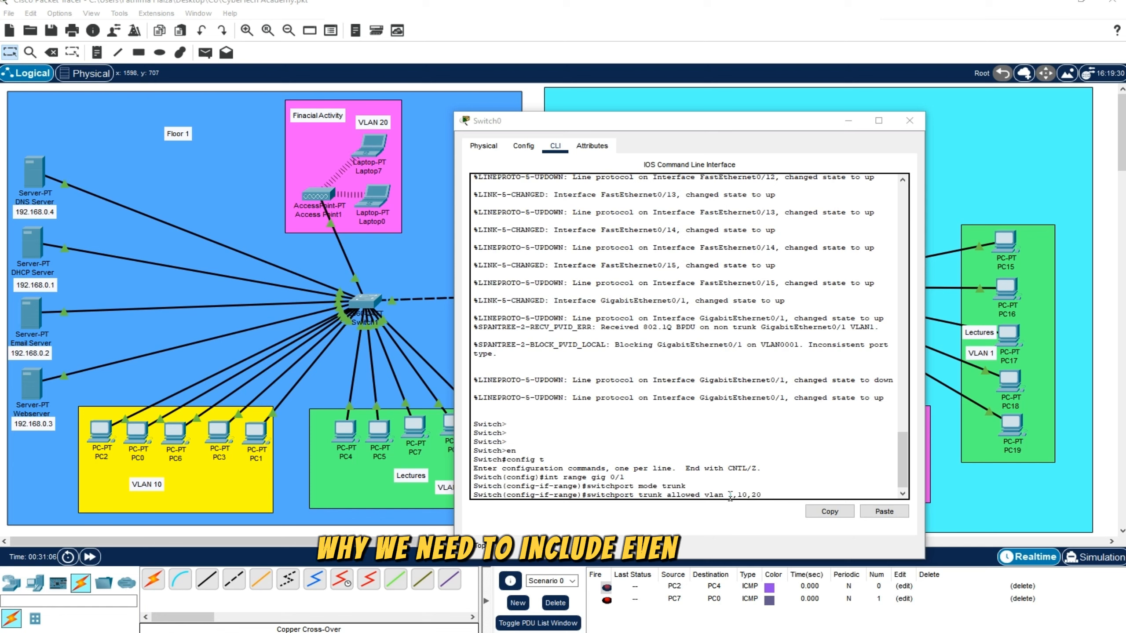
drag(716, 495, 735, 495)
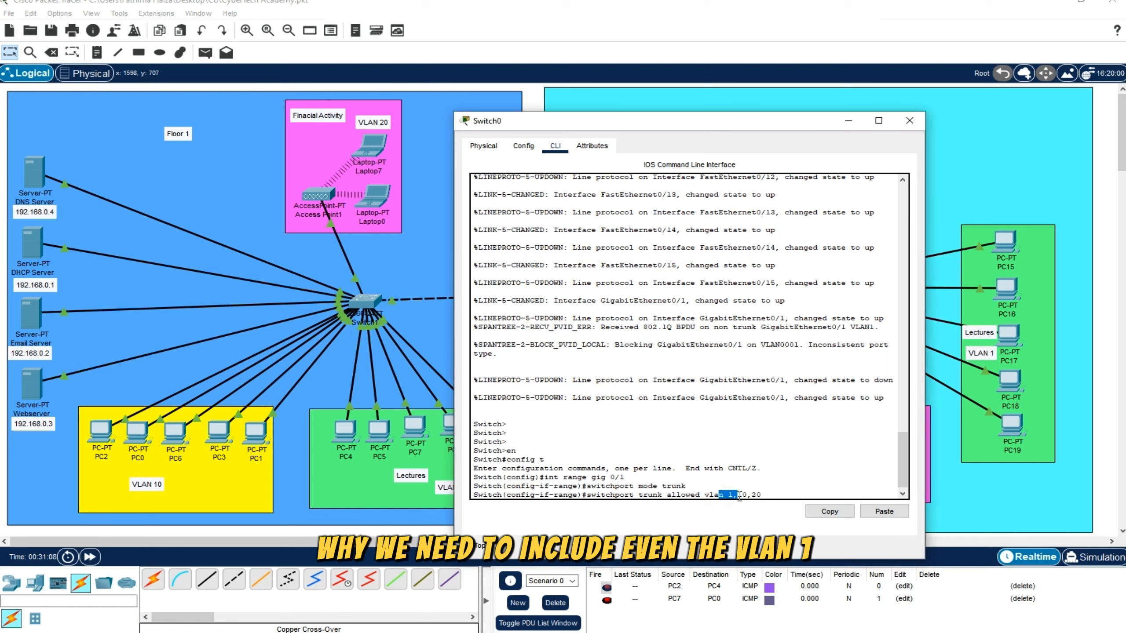
Step: Apply the switchport trunk allowed vlan 1,10,20 command and exit the Floor 2 switch's configuration modes back to the privileged prompt
click(773, 497)
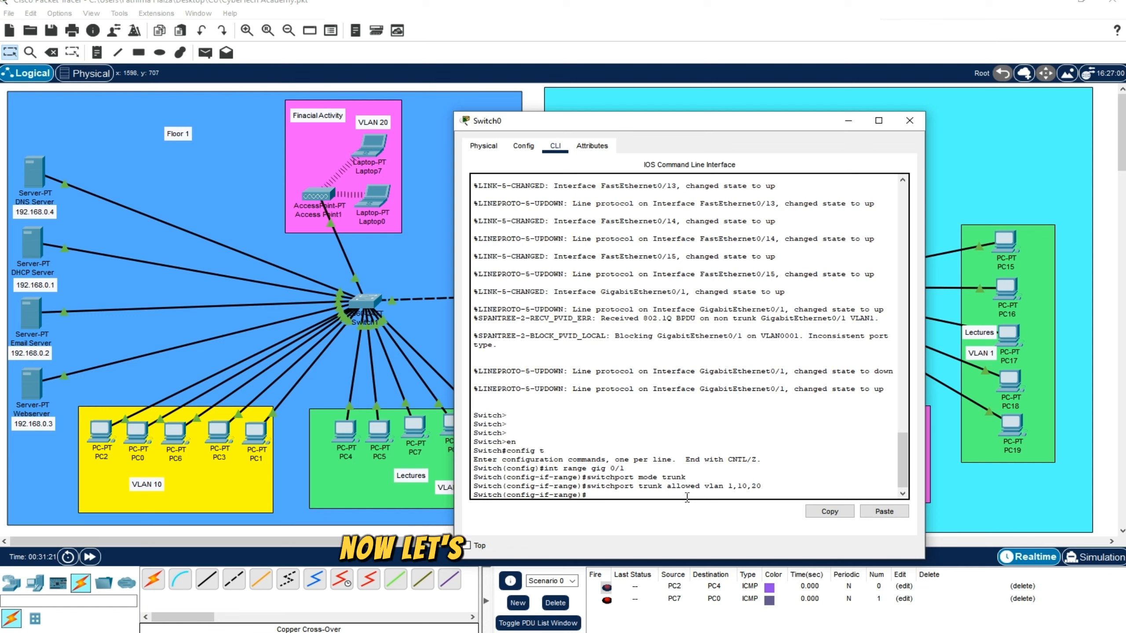
text(exit)
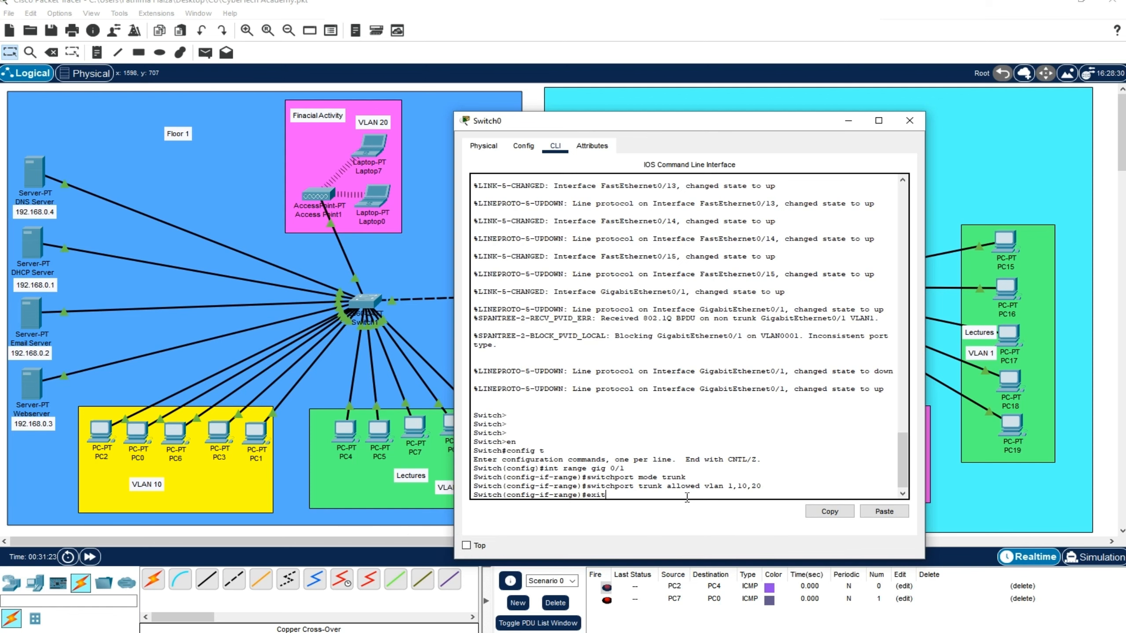
key(Return)
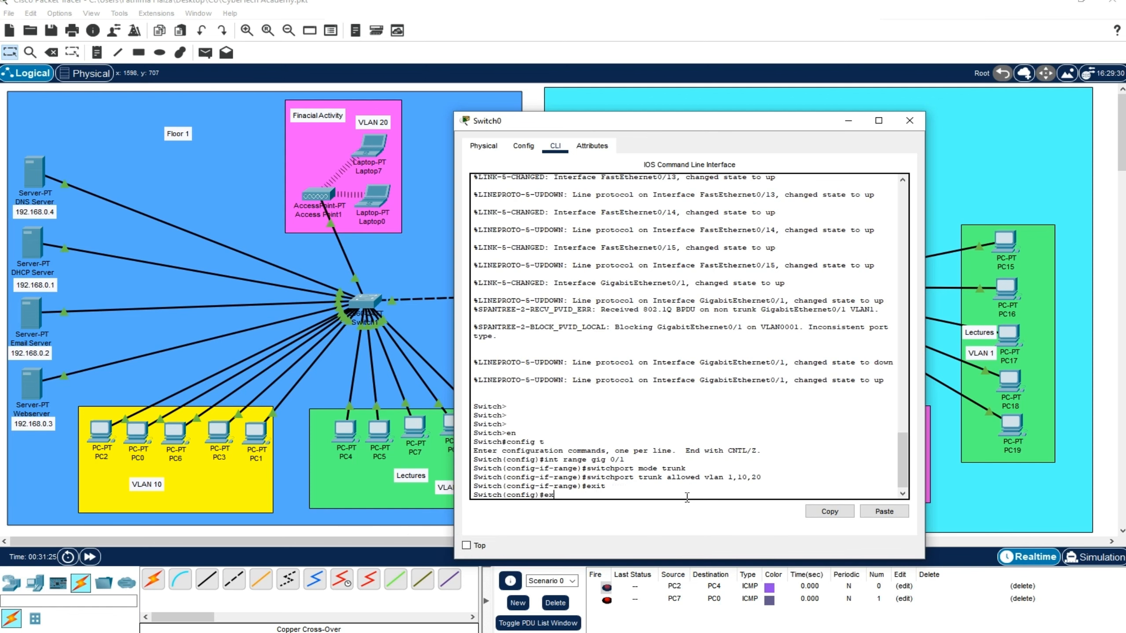
text(exit)
key(Return)
key(Return)
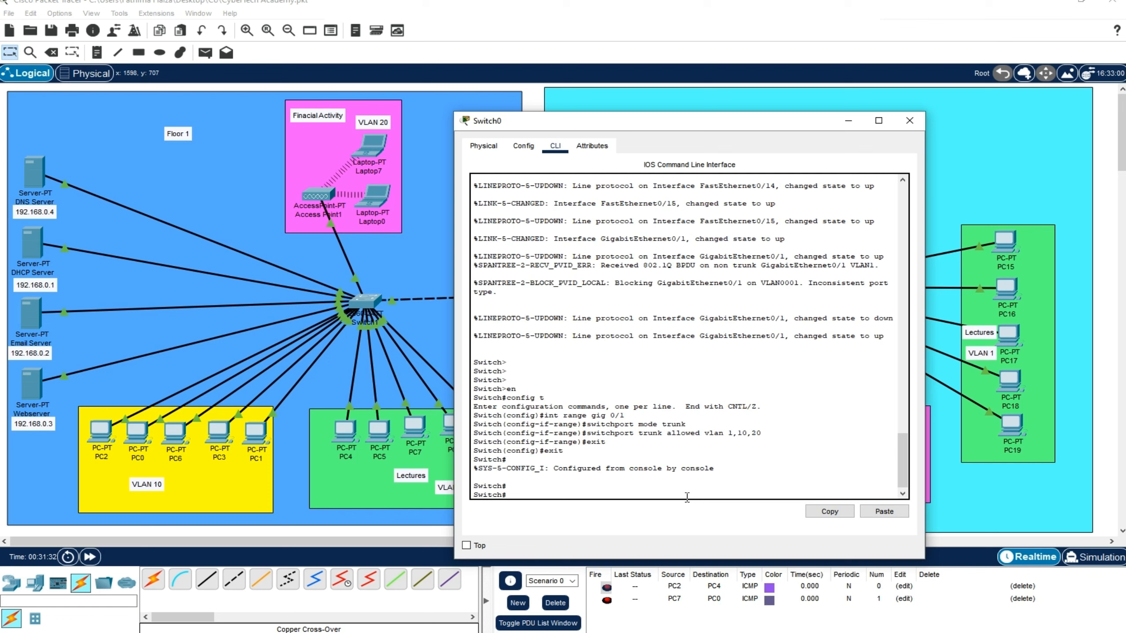
Step: Run show int trunk on the Floor 2 switch, review Gig0/1's trunk status and allowed VLANs, and close the switch window
text(how)
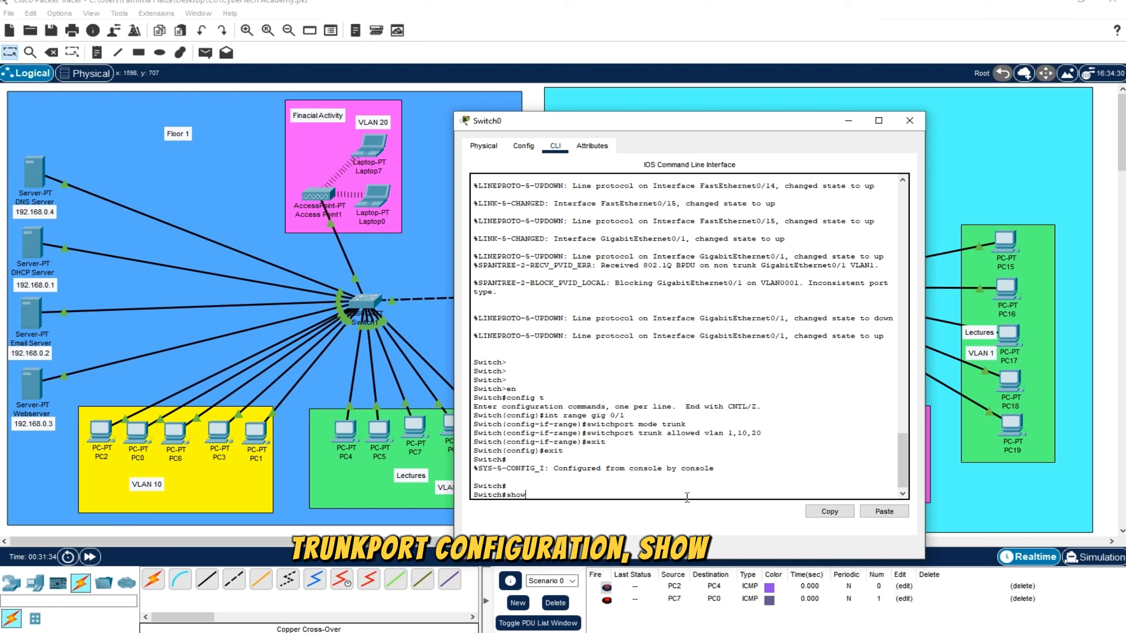
text( int )
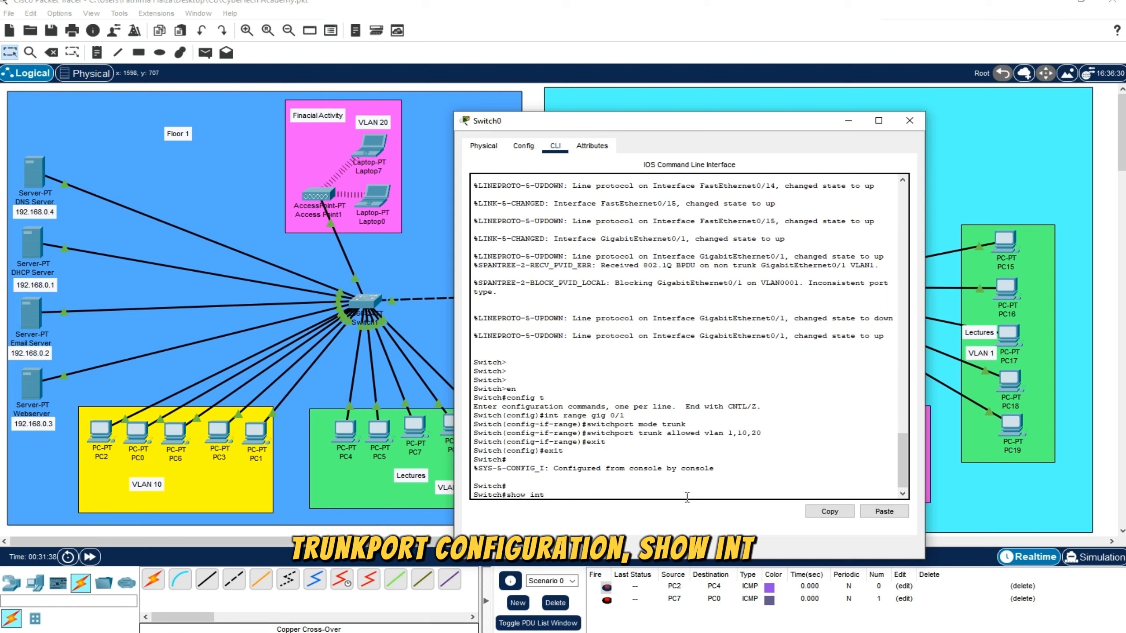
text(trunk)
key(Return)
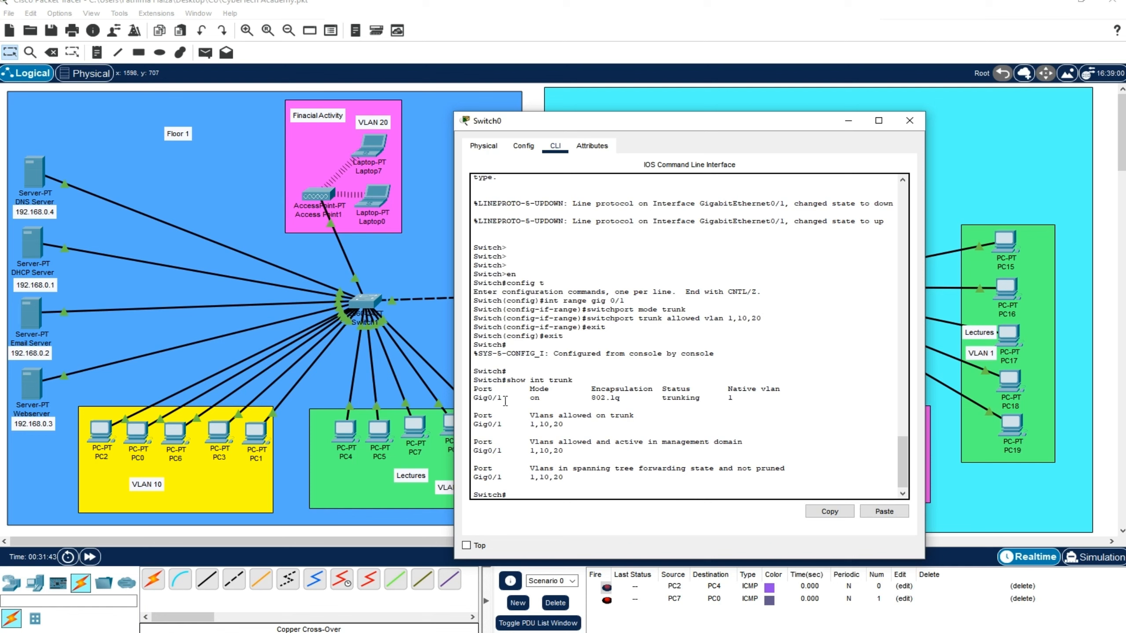
drag(505, 398, 488, 399)
drag(664, 390, 702, 403)
click(700, 412)
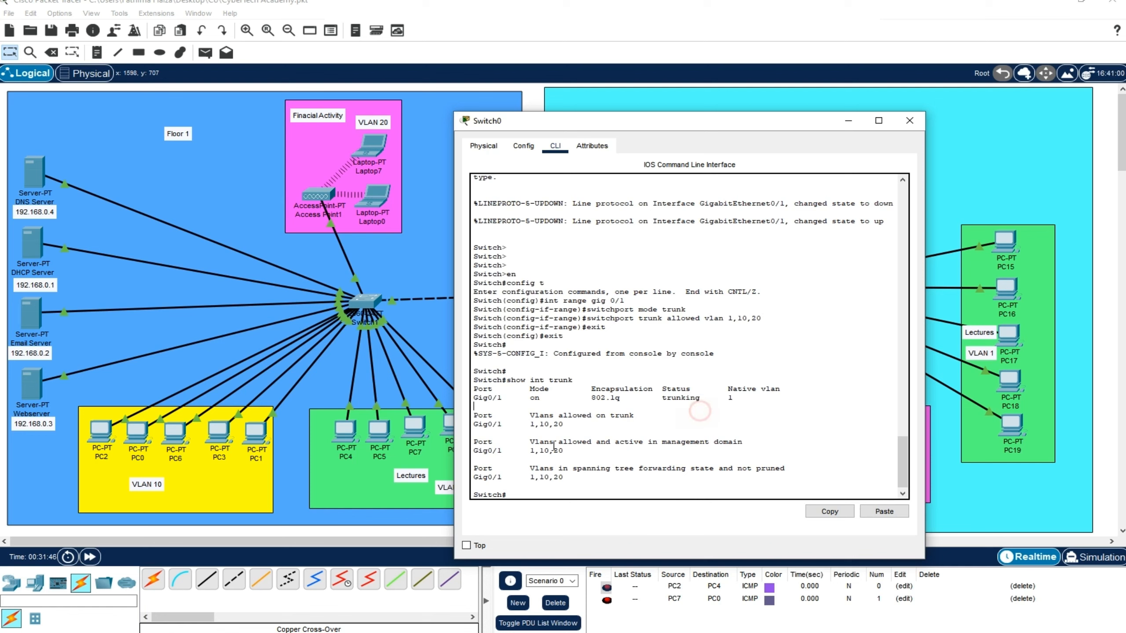
drag(531, 416, 636, 417)
click(531, 427)
drag(527, 424, 566, 424)
click(909, 120)
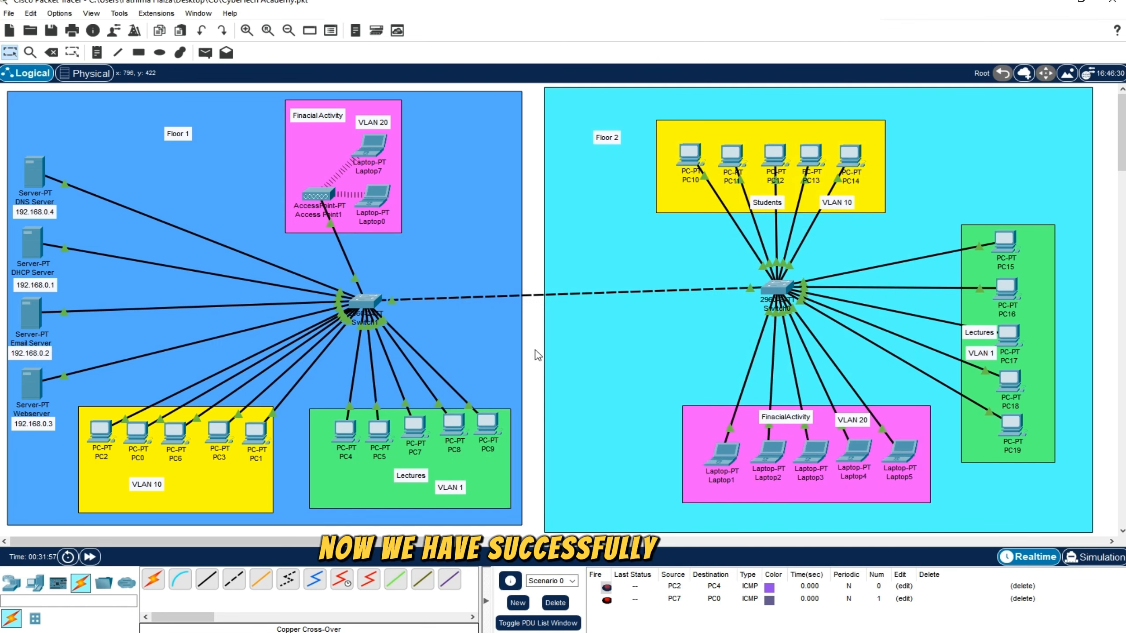
Step: Delete the two old test messages, PC2 to PC4 and PC7 to PC0, from the scenario's PDU list
click(537, 353)
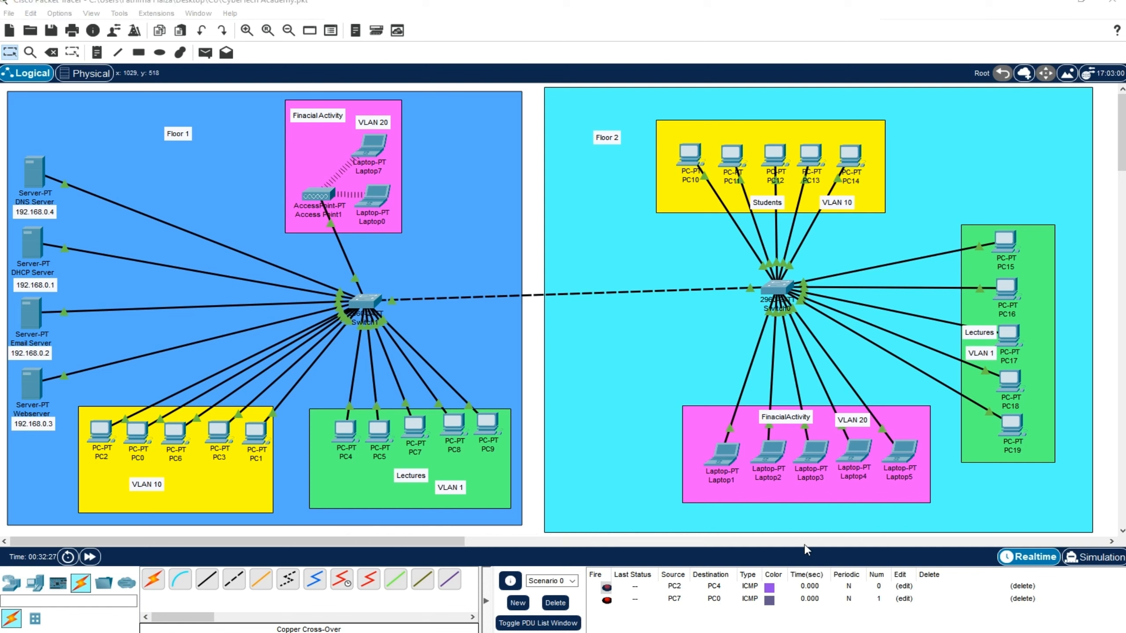
click(1015, 599)
click(1017, 586)
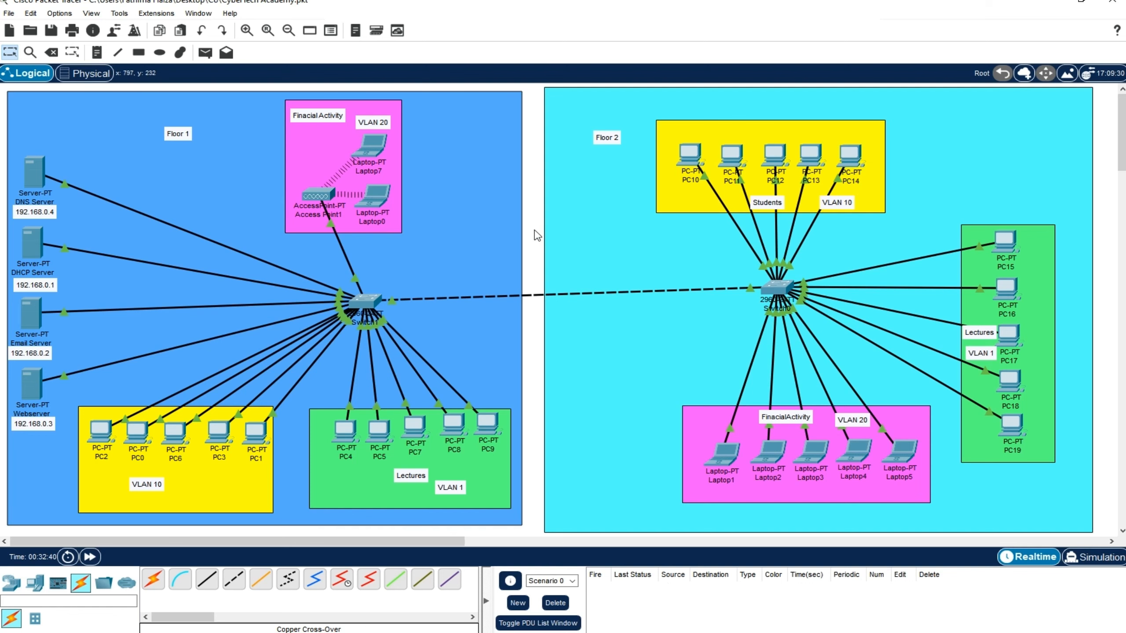
Step: Check in PC12's IP Configuration whether the Floor 2 student PC has an IP address, and close its window
click(774, 154)
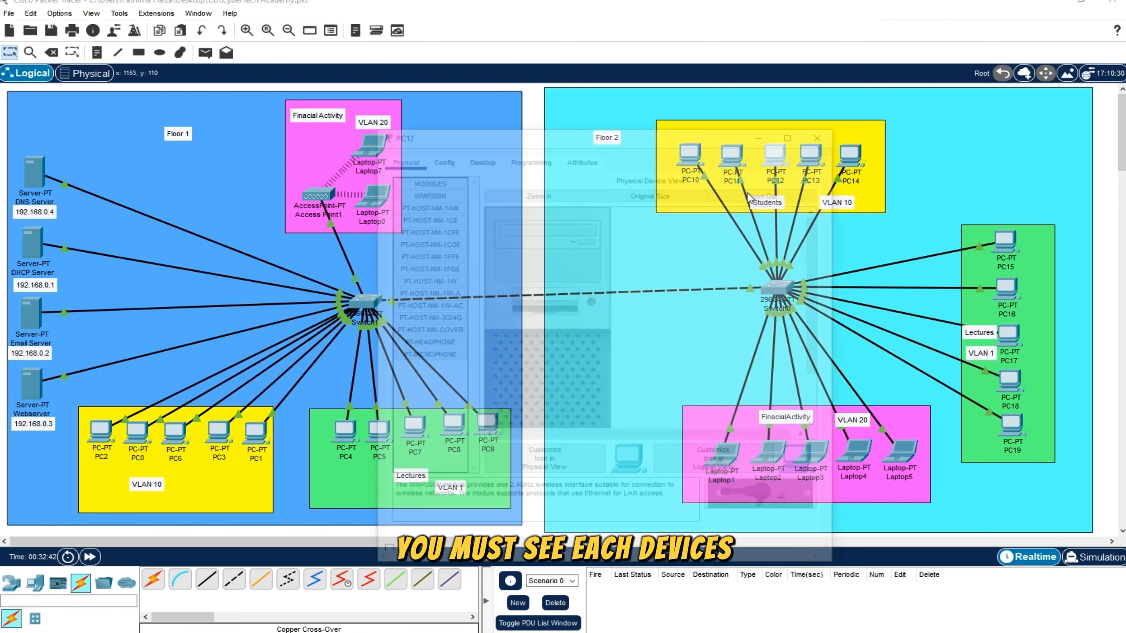
click(479, 156)
click(428, 195)
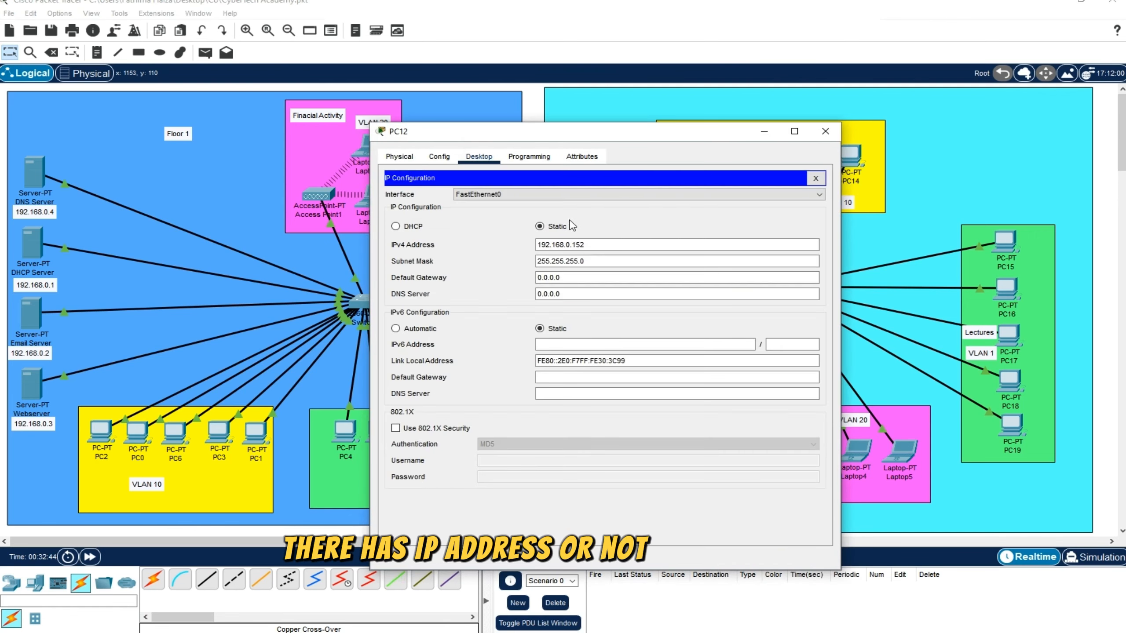
click(825, 130)
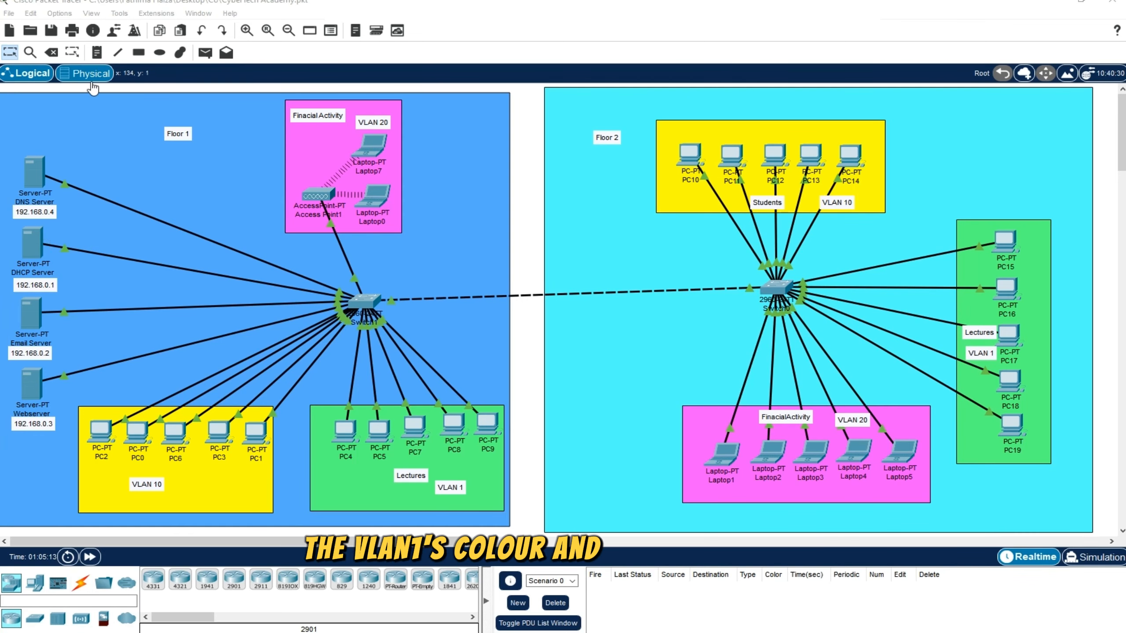
Step: Draw a green filled rectangle with a black outline around the four servers on Floor 1
click(97, 52)
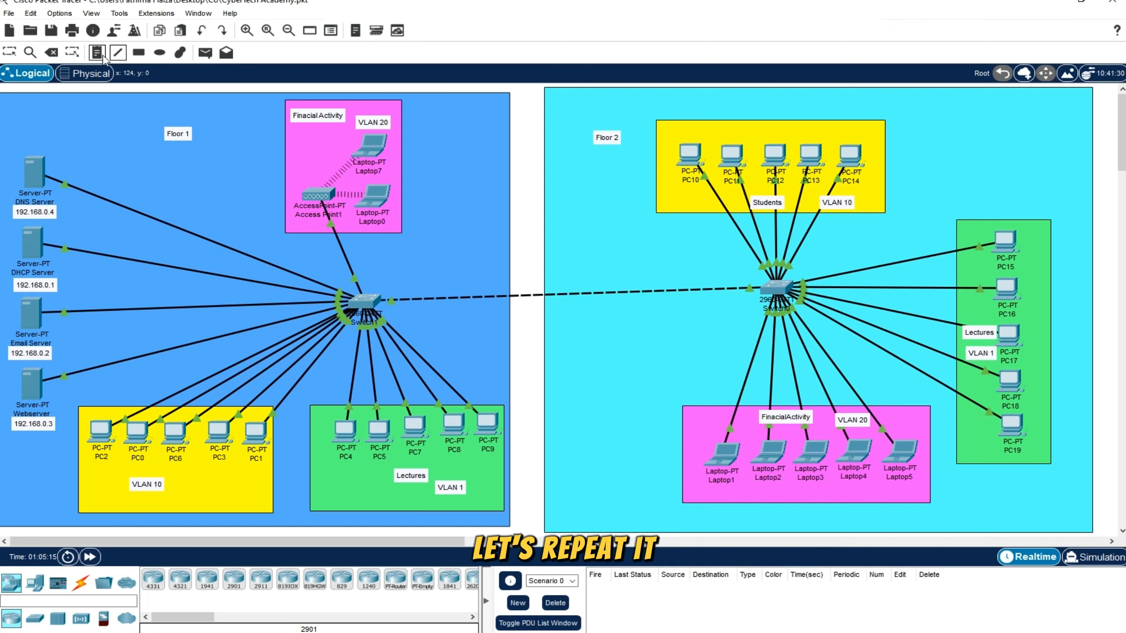
click(138, 52)
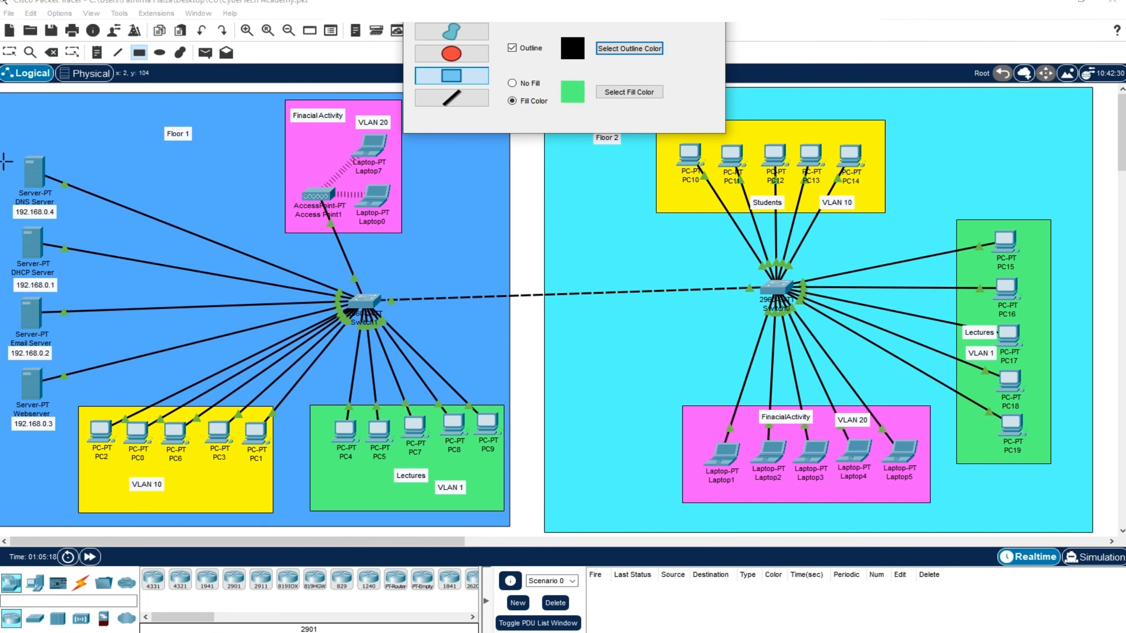
mouse_move(2, 144)
mouse_down()
mouse_move(26, 168)
mouse_move(89, 409)
mouse_move(74, 437)
mouse_up()
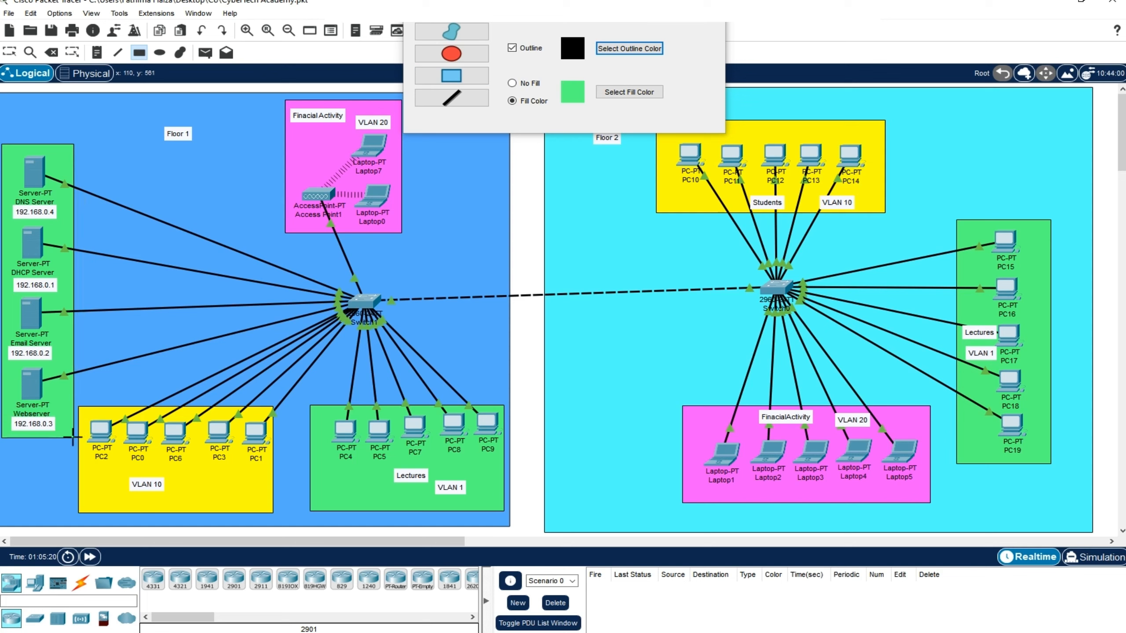
click(200, 55)
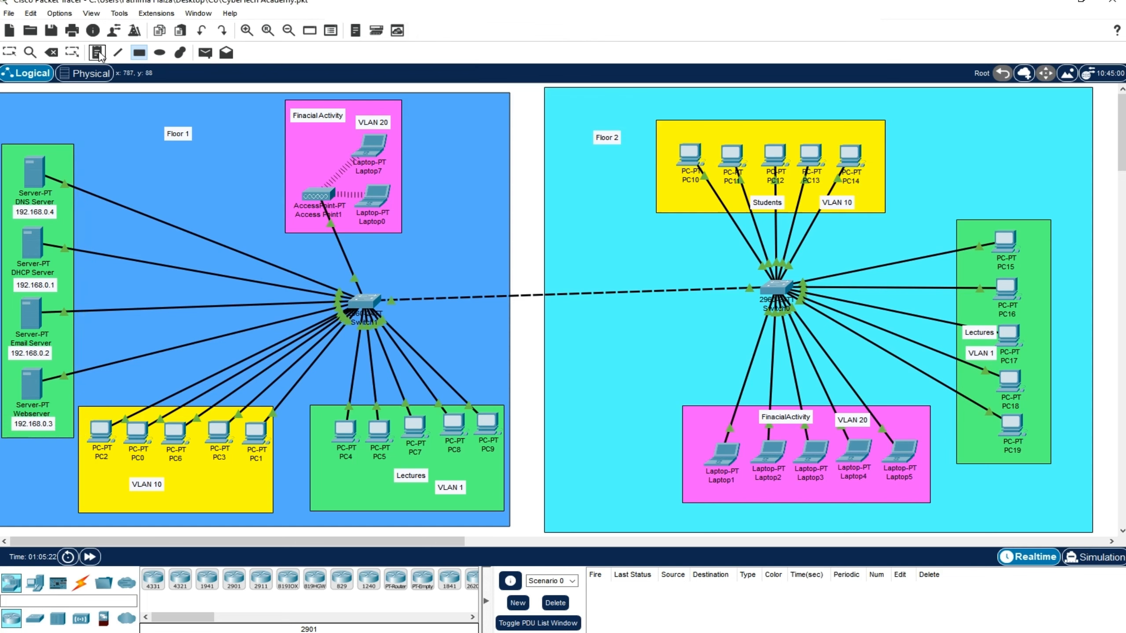
Step: Place a note reading VLAN 1 beside the DNS server in the green server area and return to the Select tool
click(98, 54)
click(61, 155)
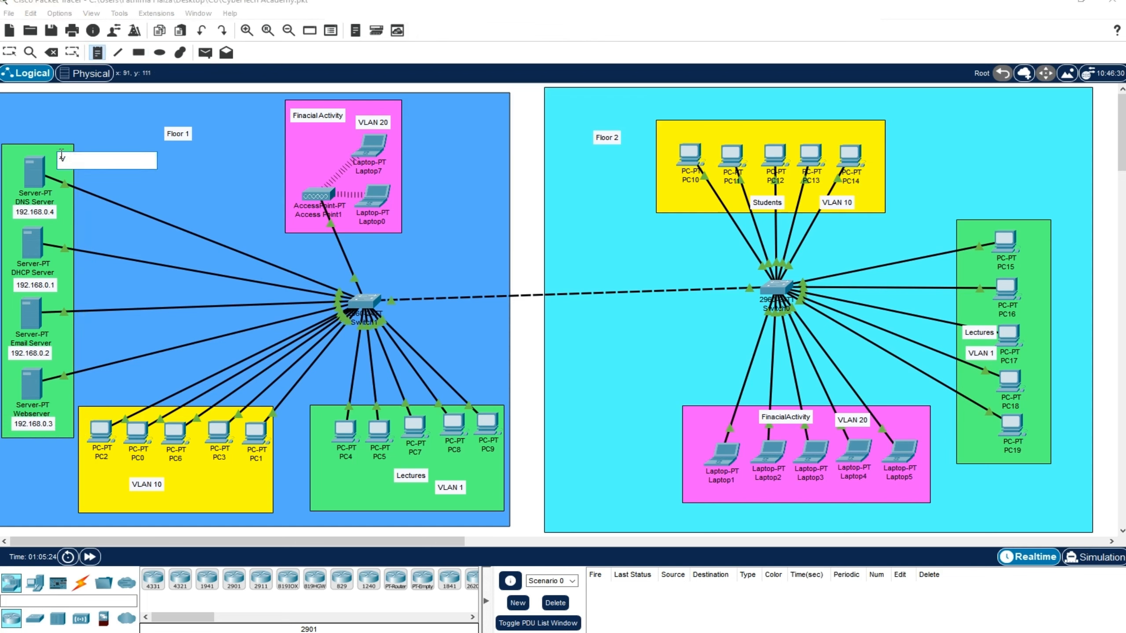
text(VLAN 1)
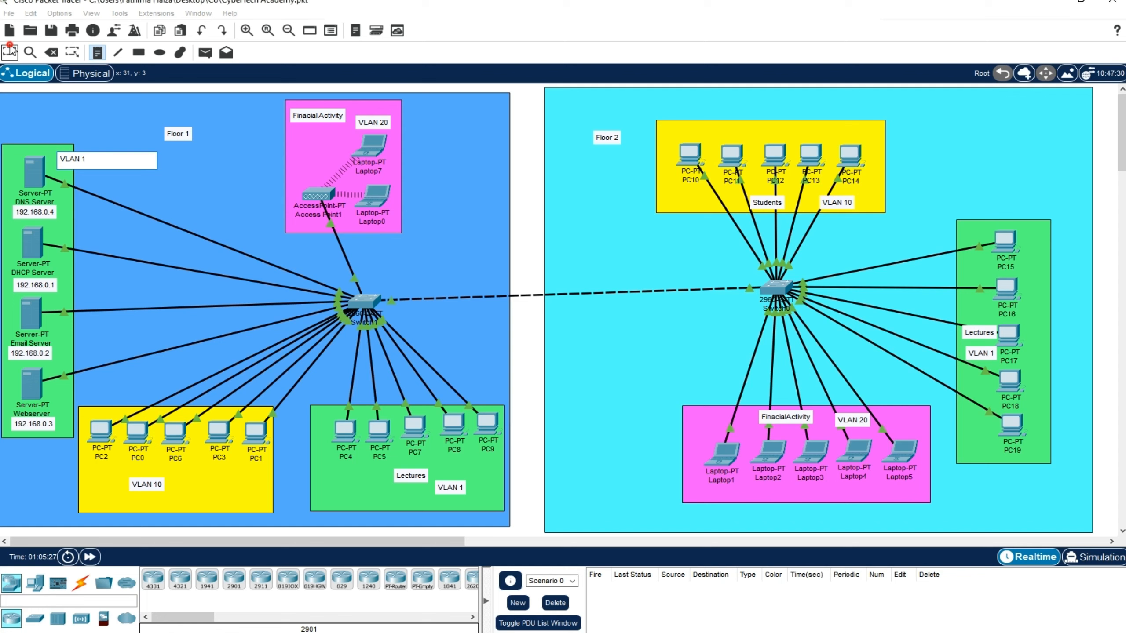
click(8, 52)
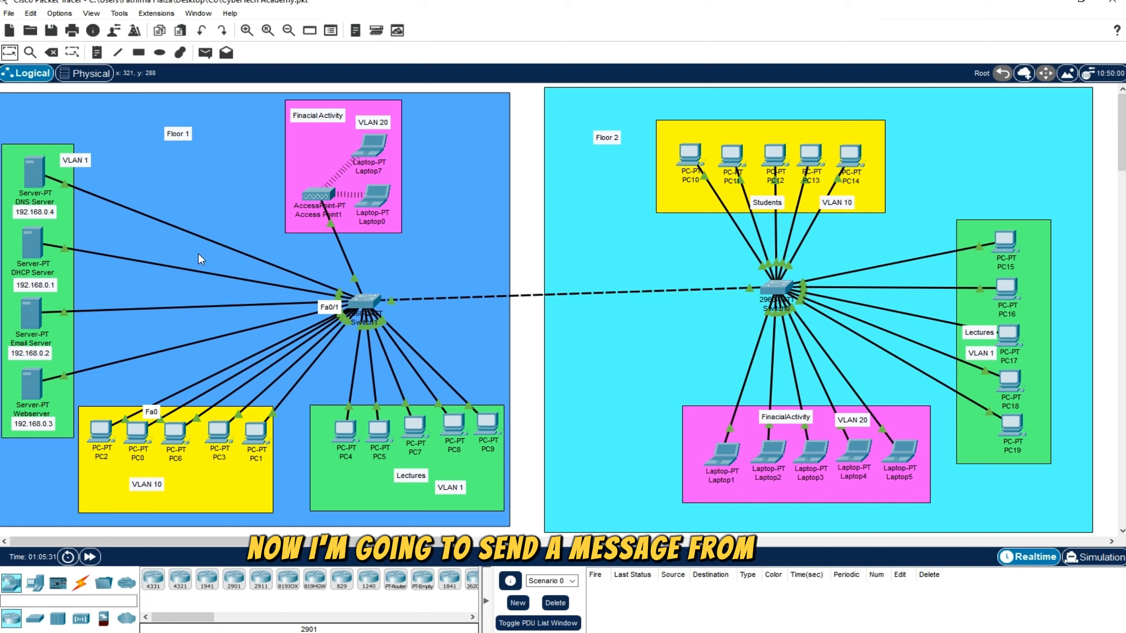
Step: Send a simple PDU from Floor 1's PC4 to Floor 2's PC19 in VLAN 1 and check its delivery status
click(205, 53)
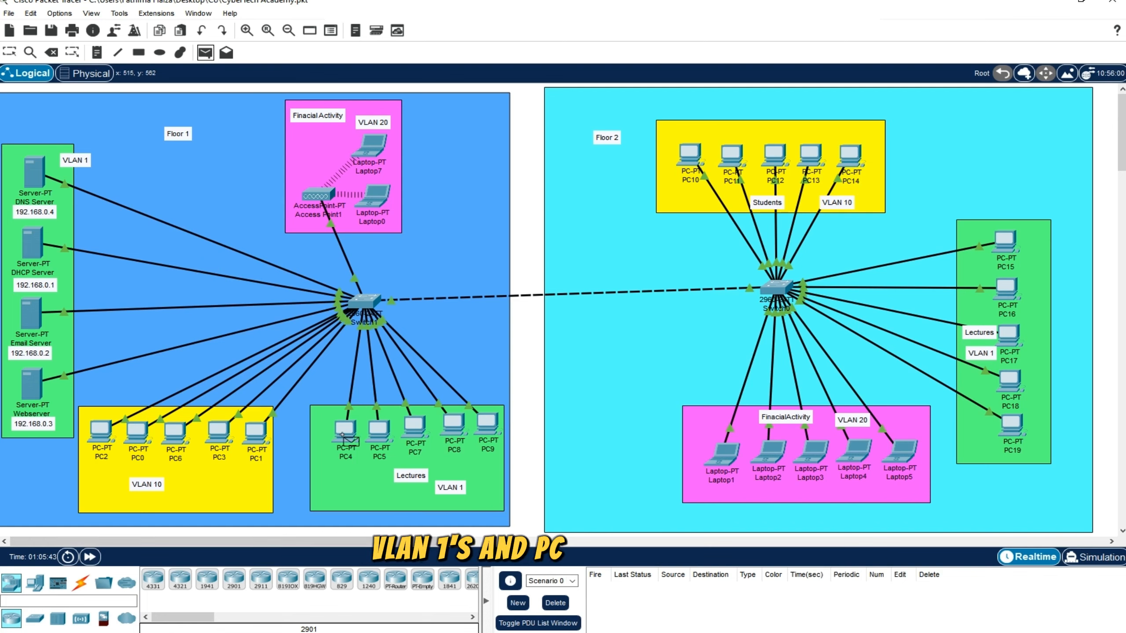
click(348, 432)
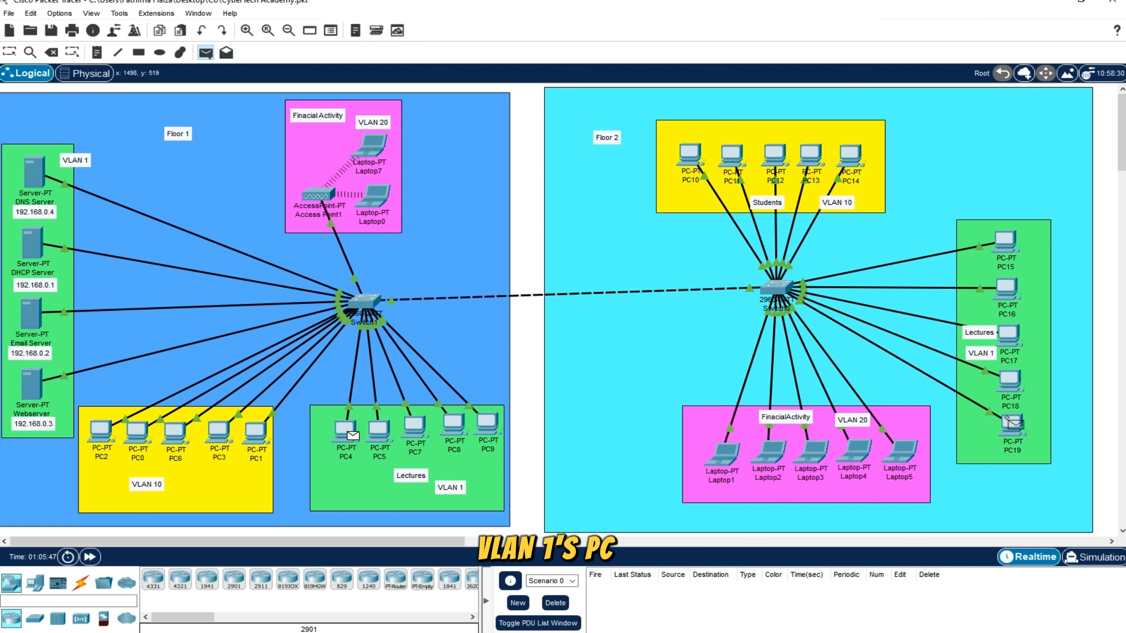
click(1012, 425)
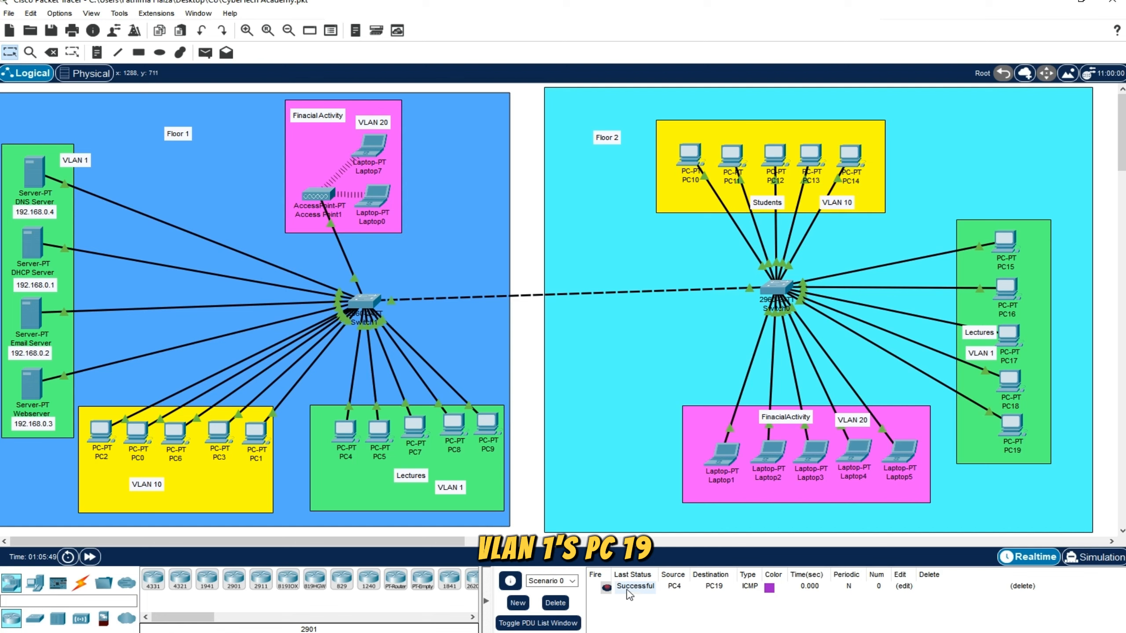
click(628, 589)
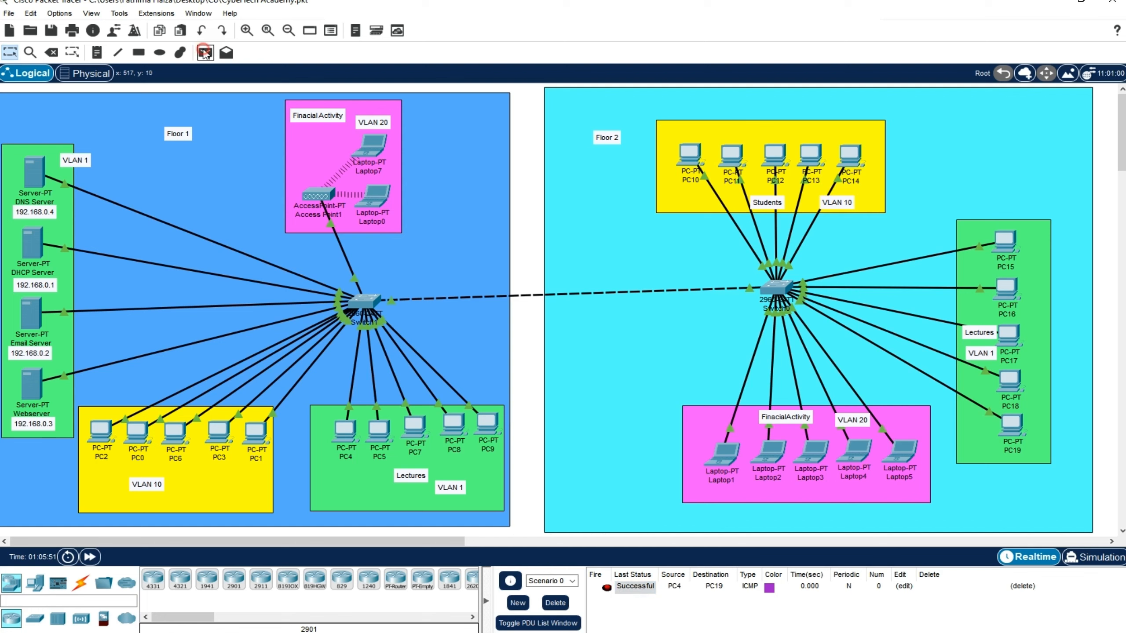
Step: Send a simple PDU from Floor 2's PC16 to Floor 1's PC5 in VLAN 1 and check its delivery status
click(205, 52)
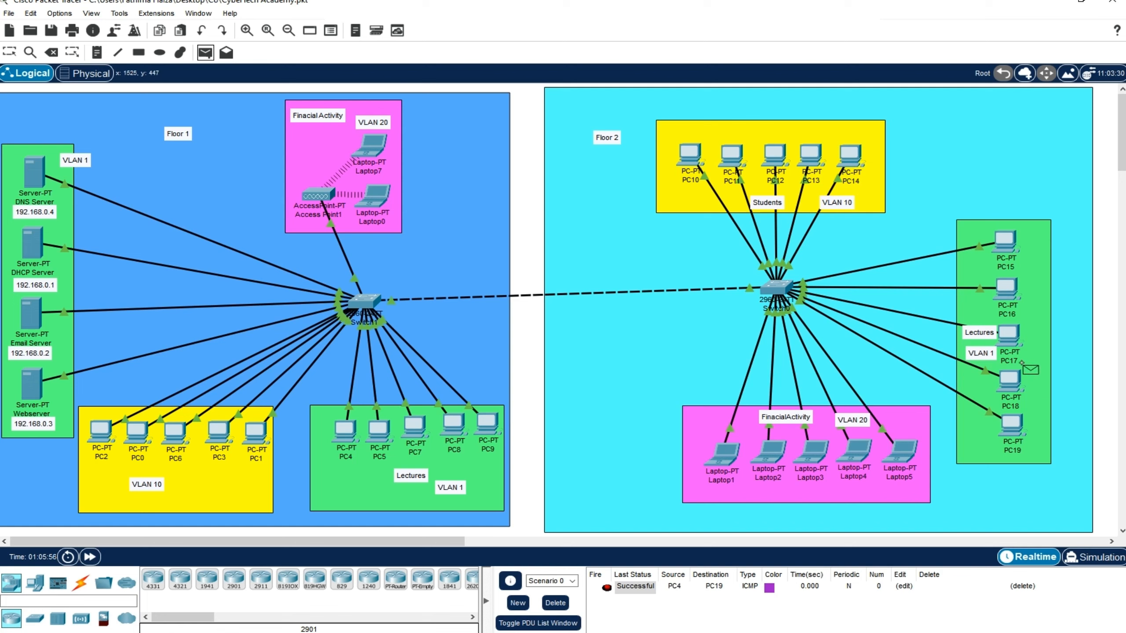
click(1004, 295)
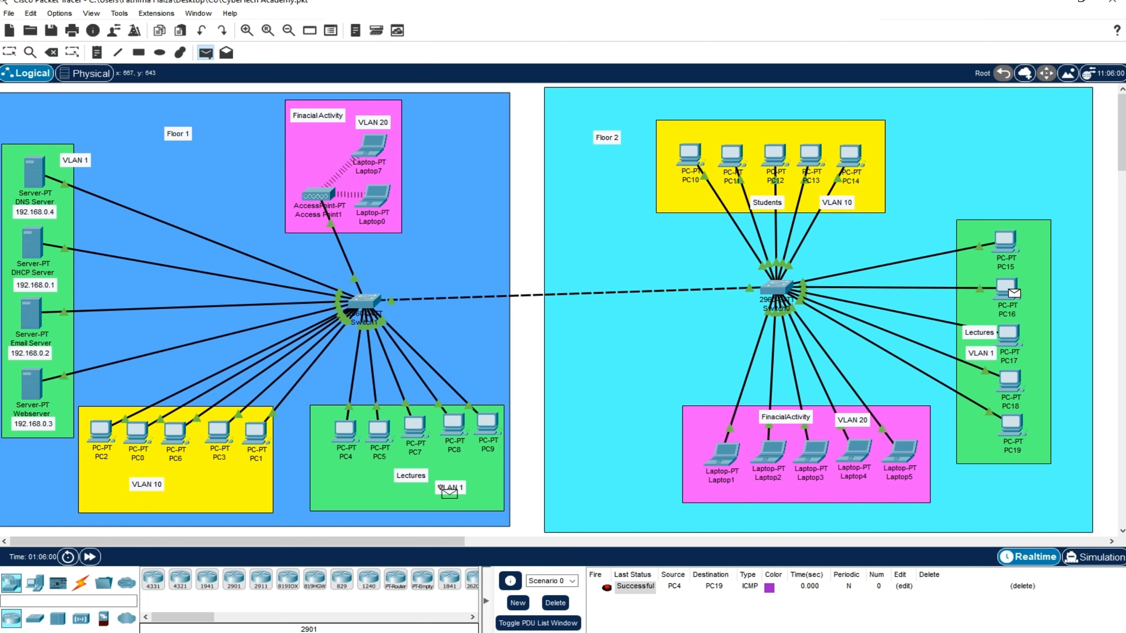
click(377, 432)
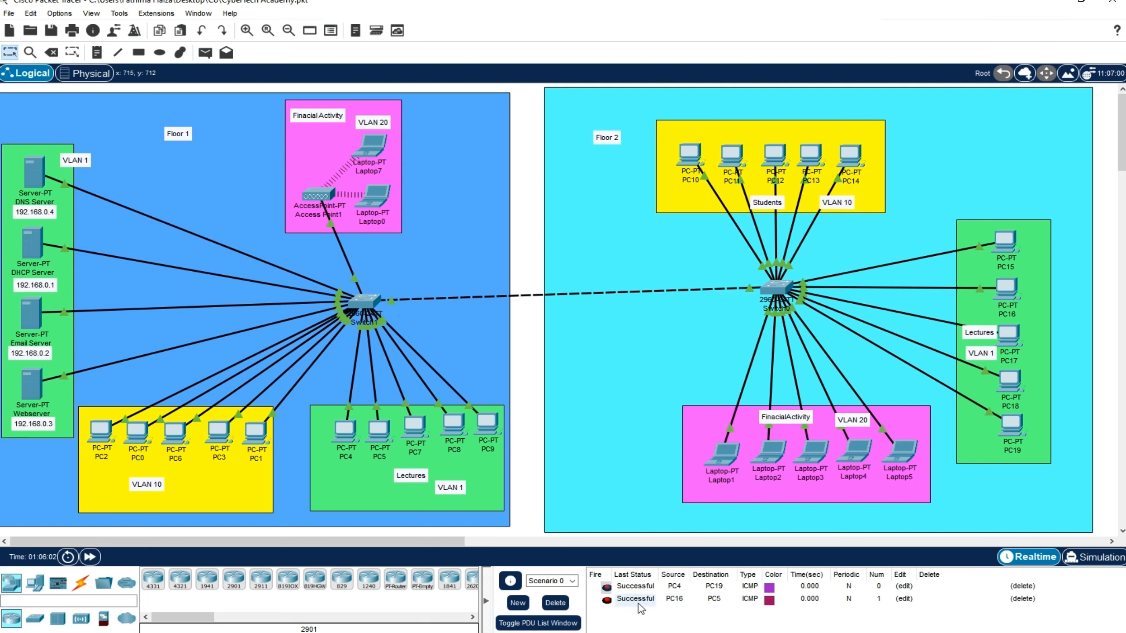
click(632, 605)
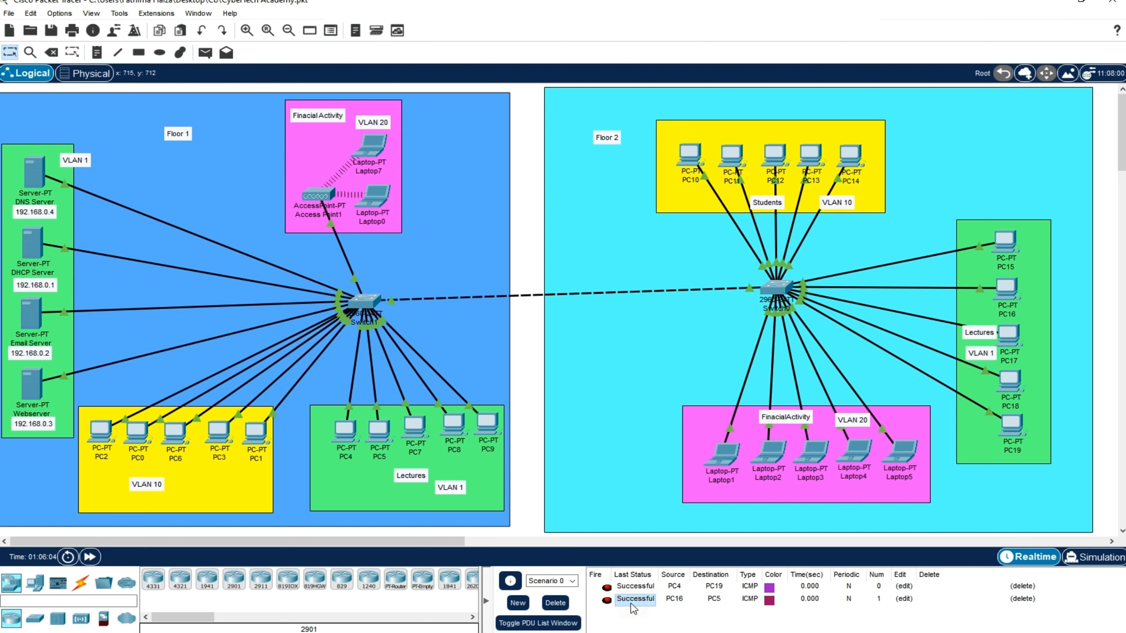
Step: Send a simple PDU from Floor 1's PC1 to Floor 2's PC11 in VLAN 10 and check its delivery status
click(205, 53)
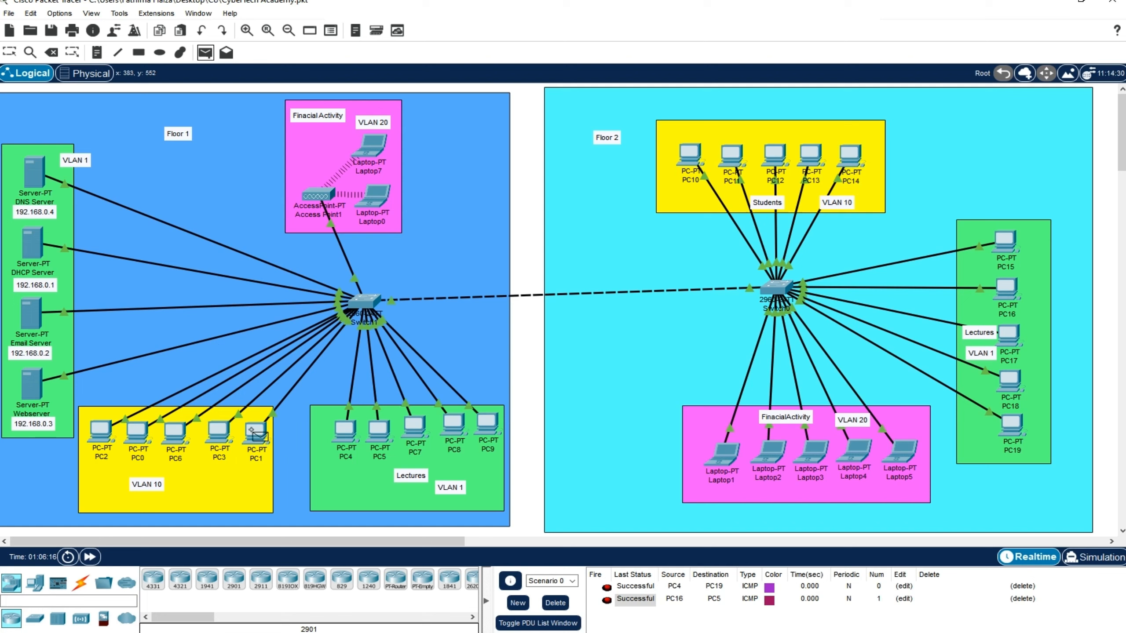
click(255, 429)
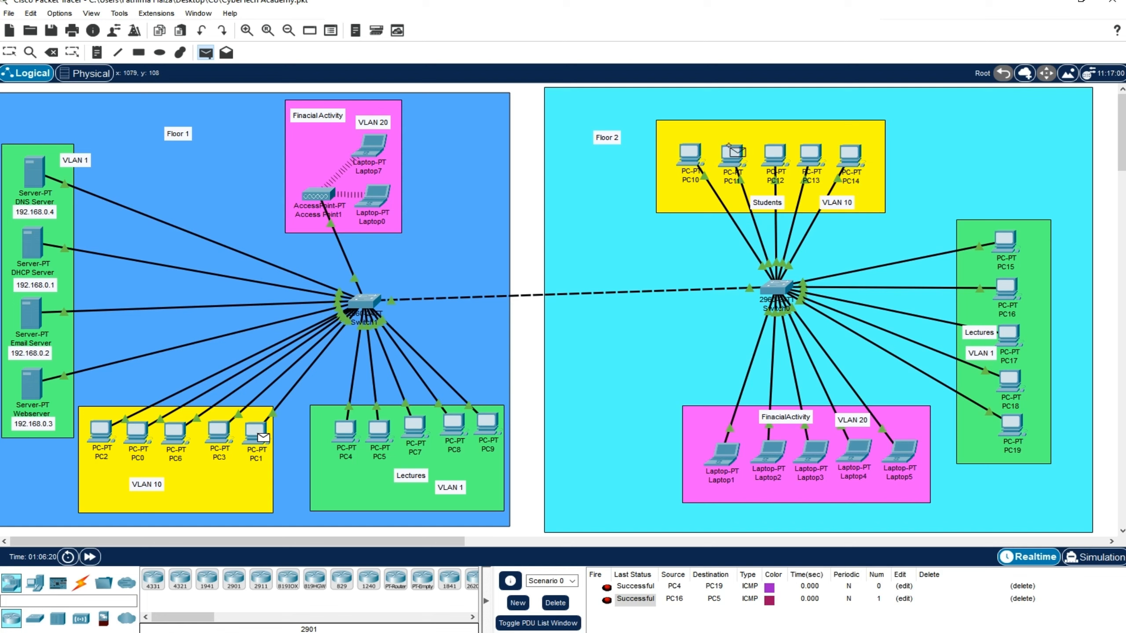
click(732, 151)
click(635, 611)
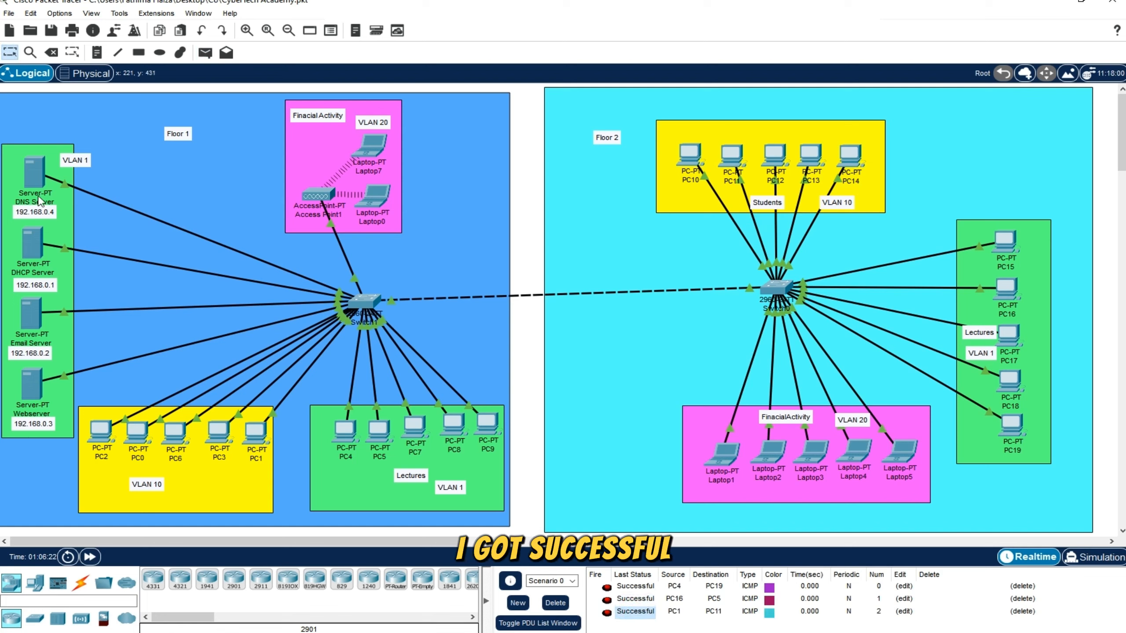
Step: Send a simple PDU from Floor 1's PC1 to Floor 2's PC10 in VLAN 10
click(205, 52)
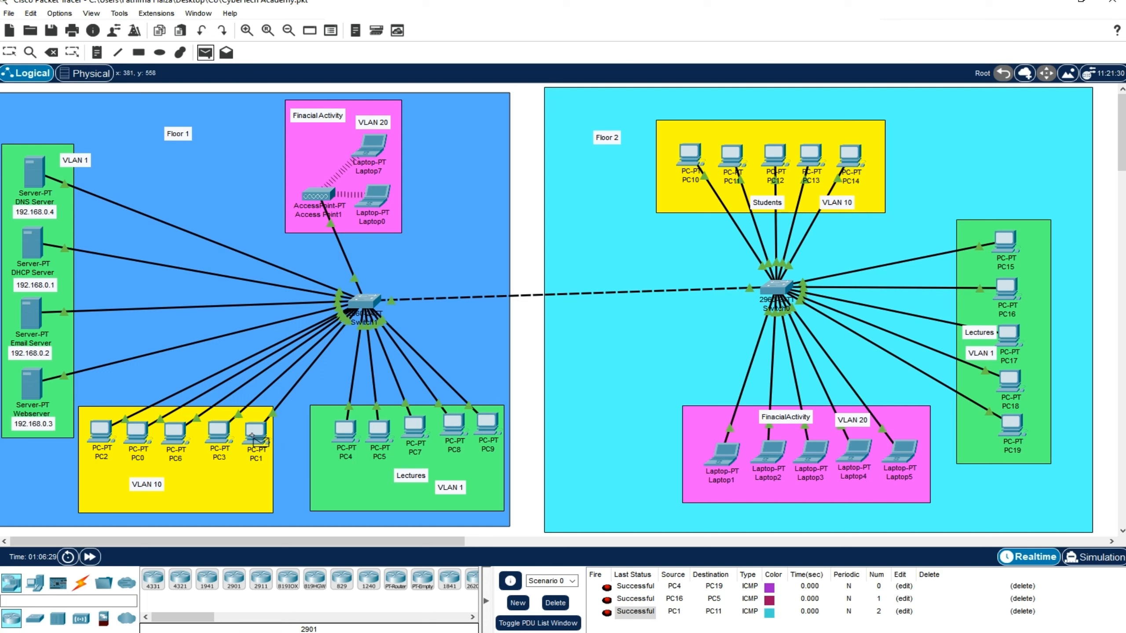
click(252, 436)
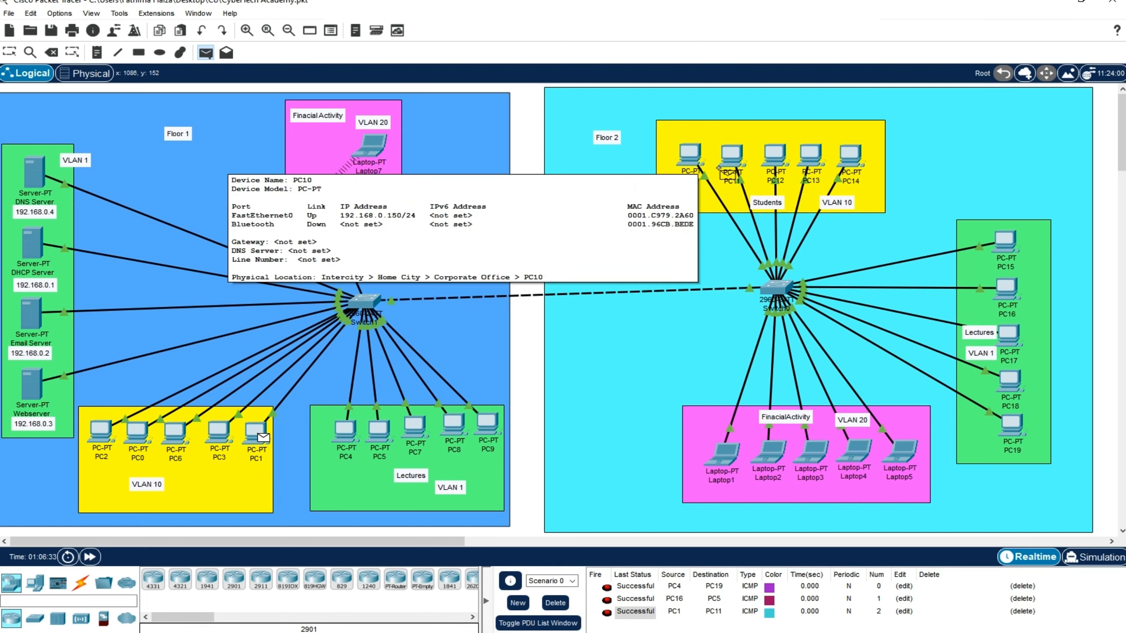
click(696, 164)
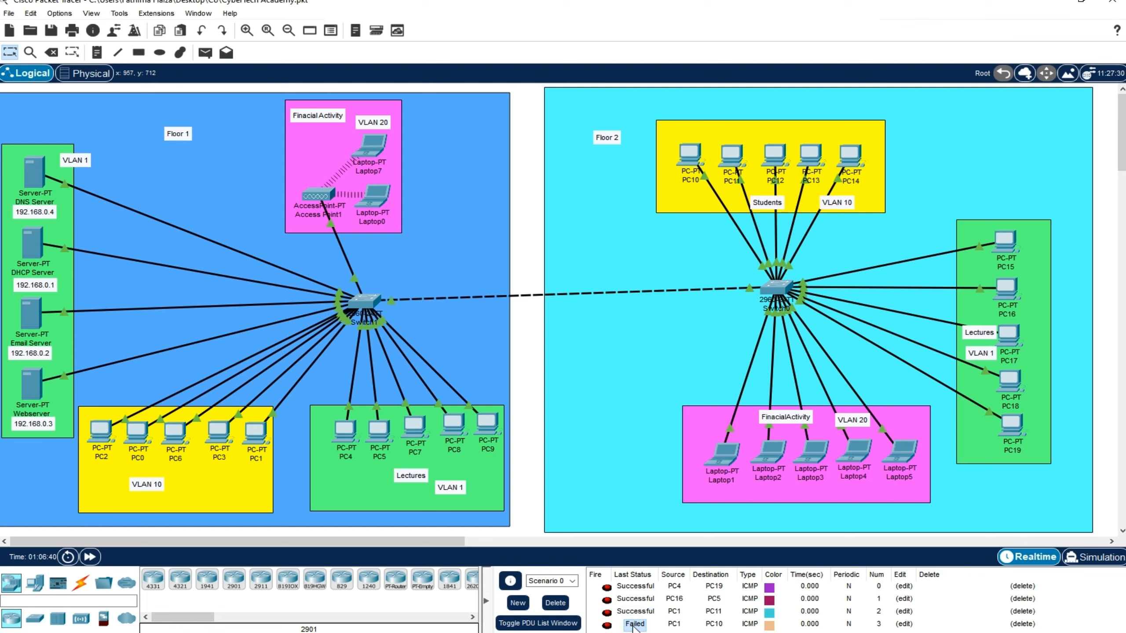
Step: Open the IP configurations of Floor 2's PC10 and Floor 1's PC1 and arrange their windows side by side
click(689, 154)
click(439, 240)
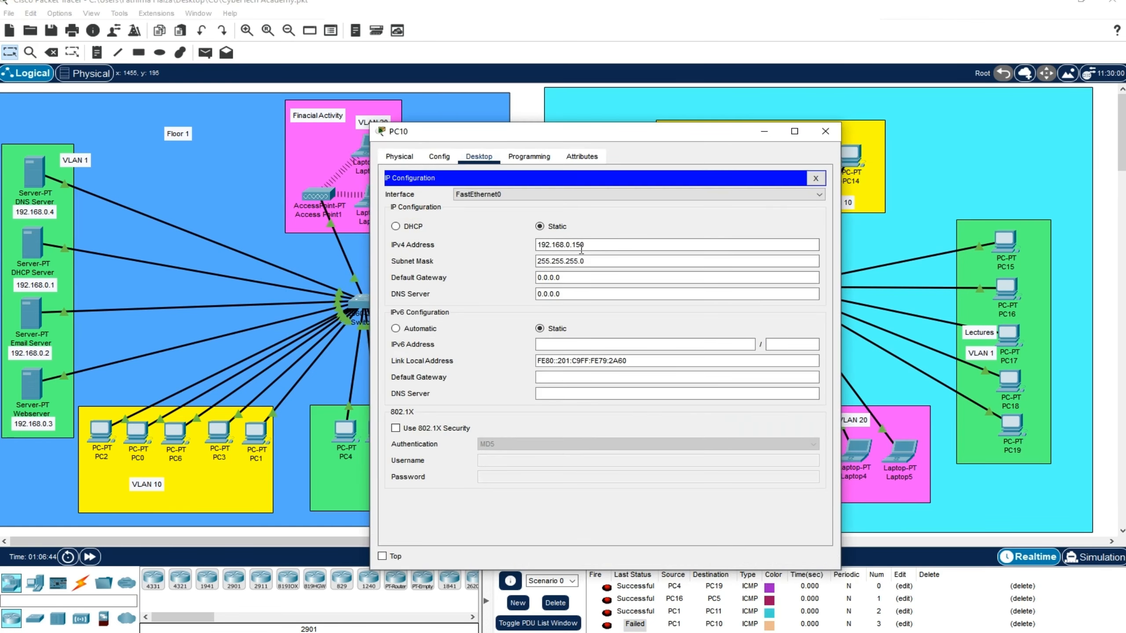
drag(629, 135, 1125, 146)
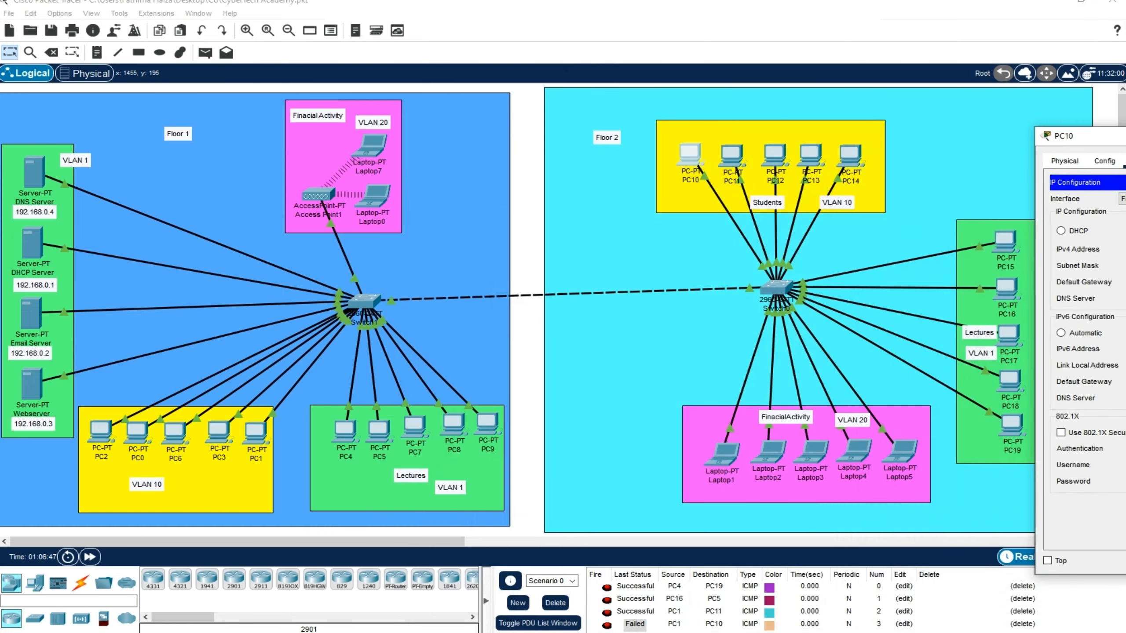
click(262, 434)
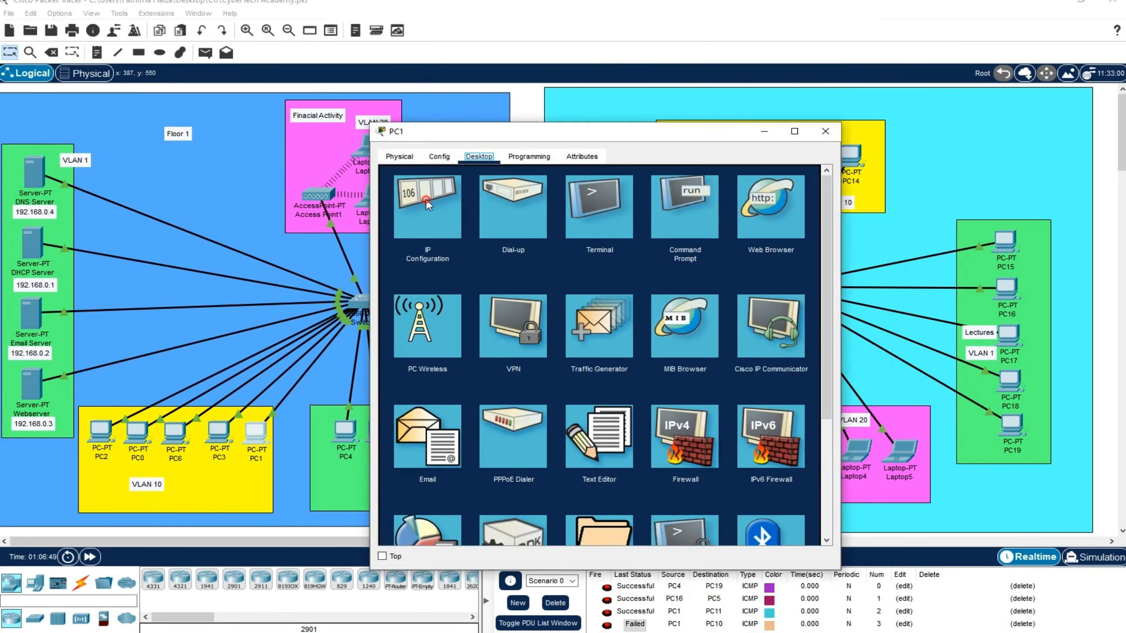
click(472, 235)
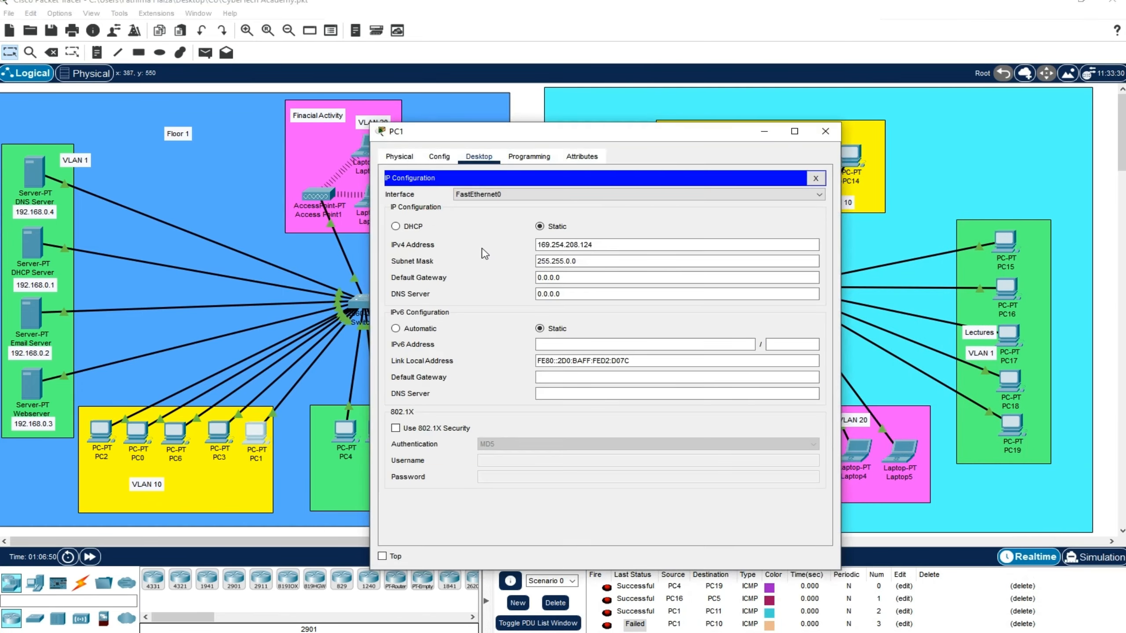
drag(624, 137, 407, 138)
click(689, 158)
drag(1088, 198, 845, 137)
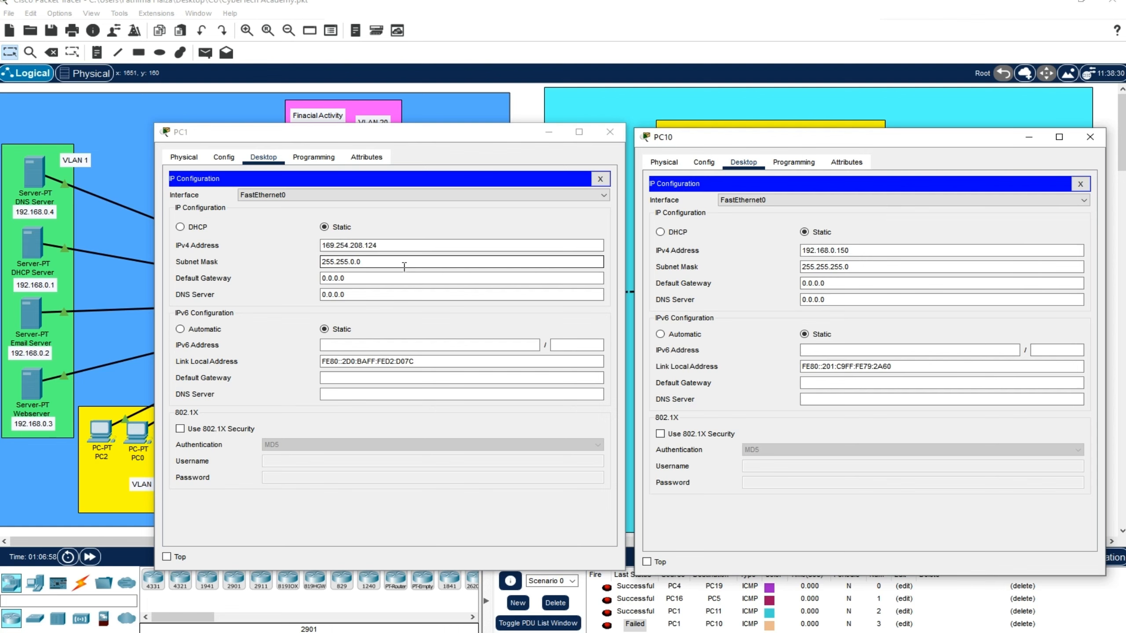
Step: Compare the IPv4 addresses of PC1 and PC10, including their first octets
drag(388, 246, 317, 243)
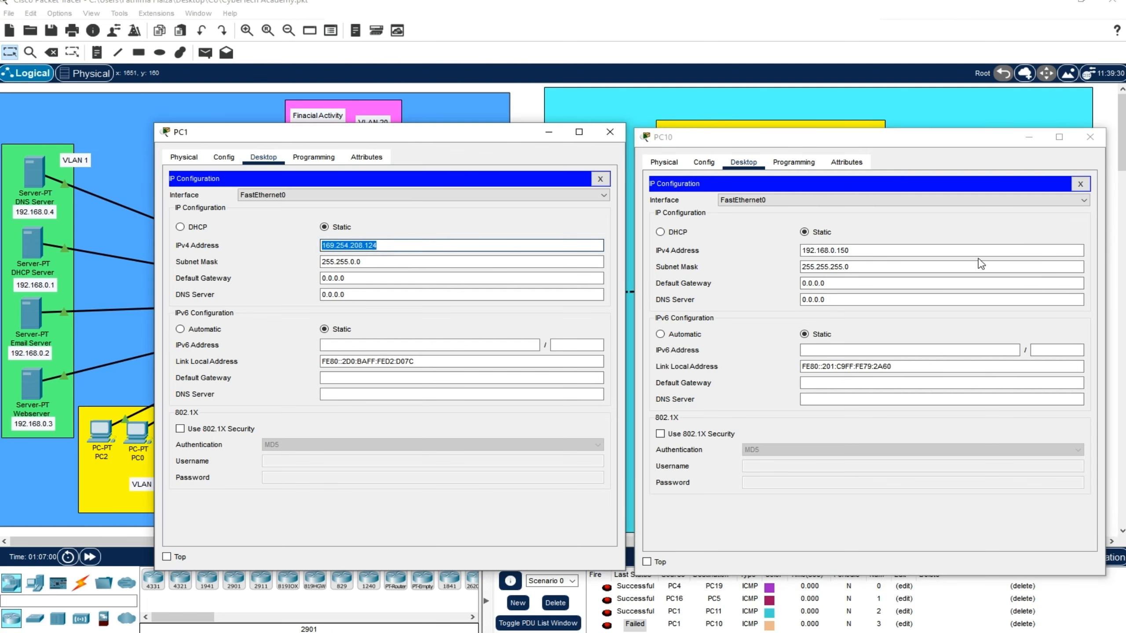
drag(870, 251, 781, 254)
click(862, 254)
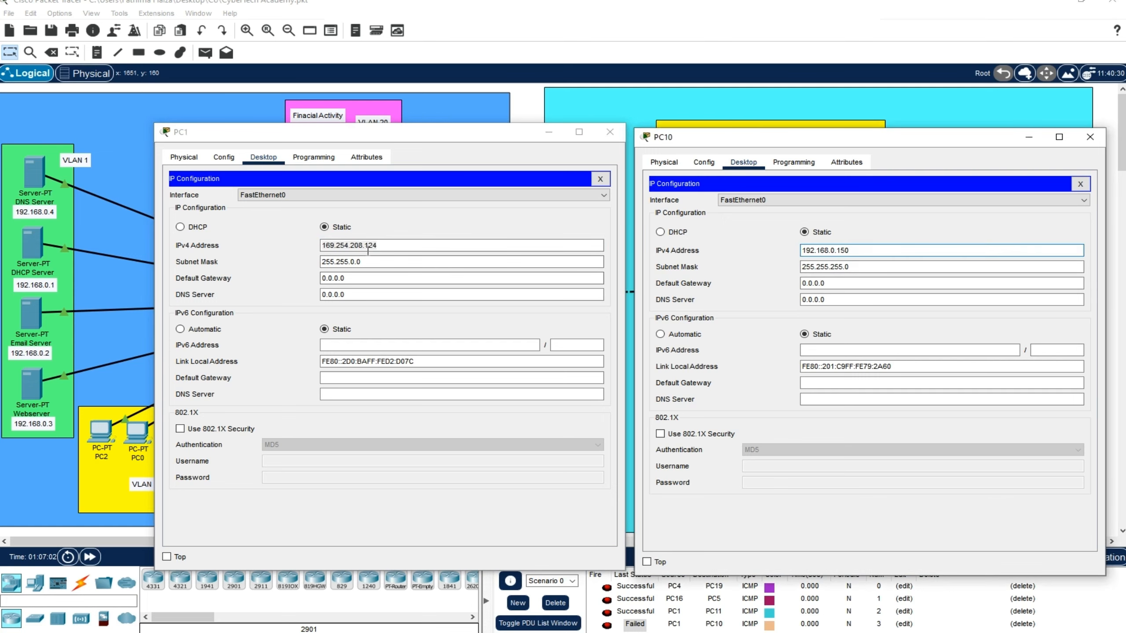
click(335, 245)
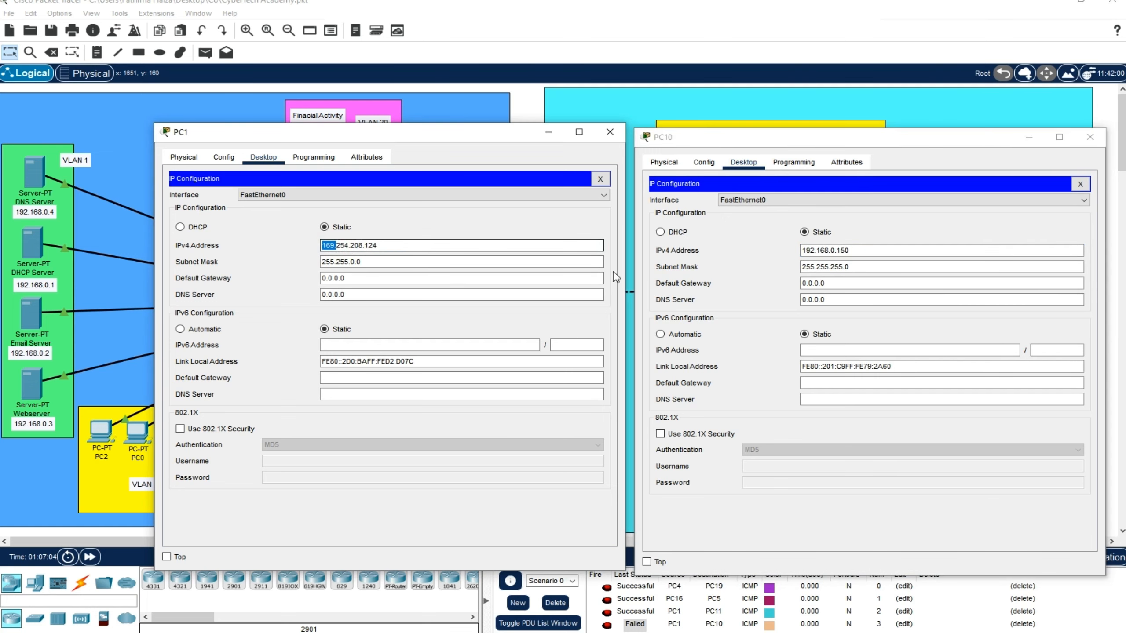
double_click(808, 250)
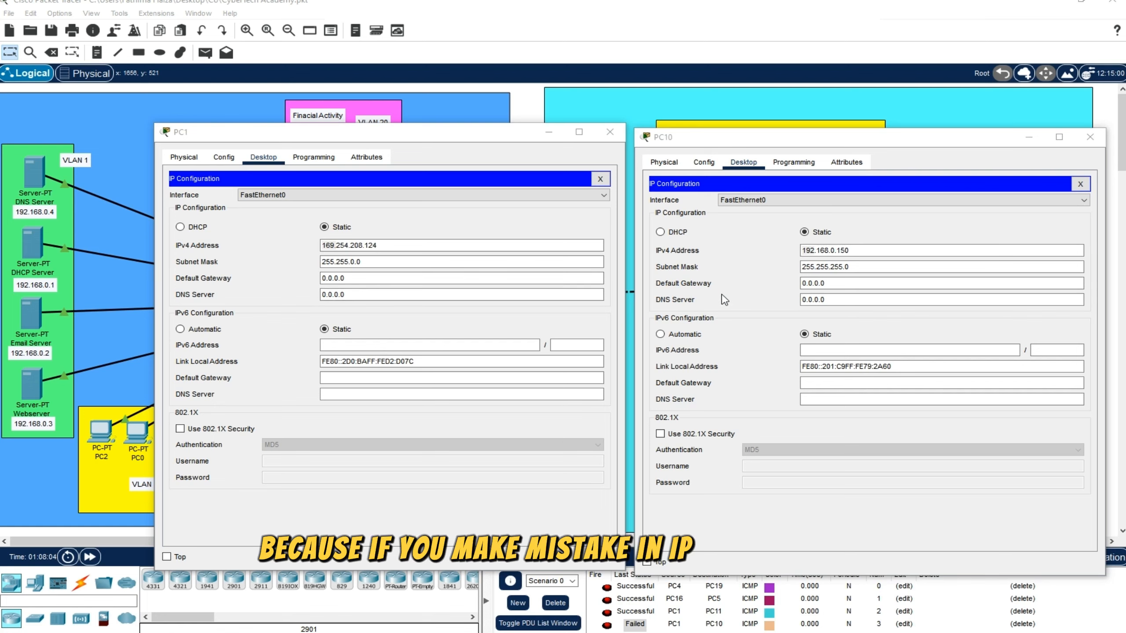
drag(854, 250, 785, 246)
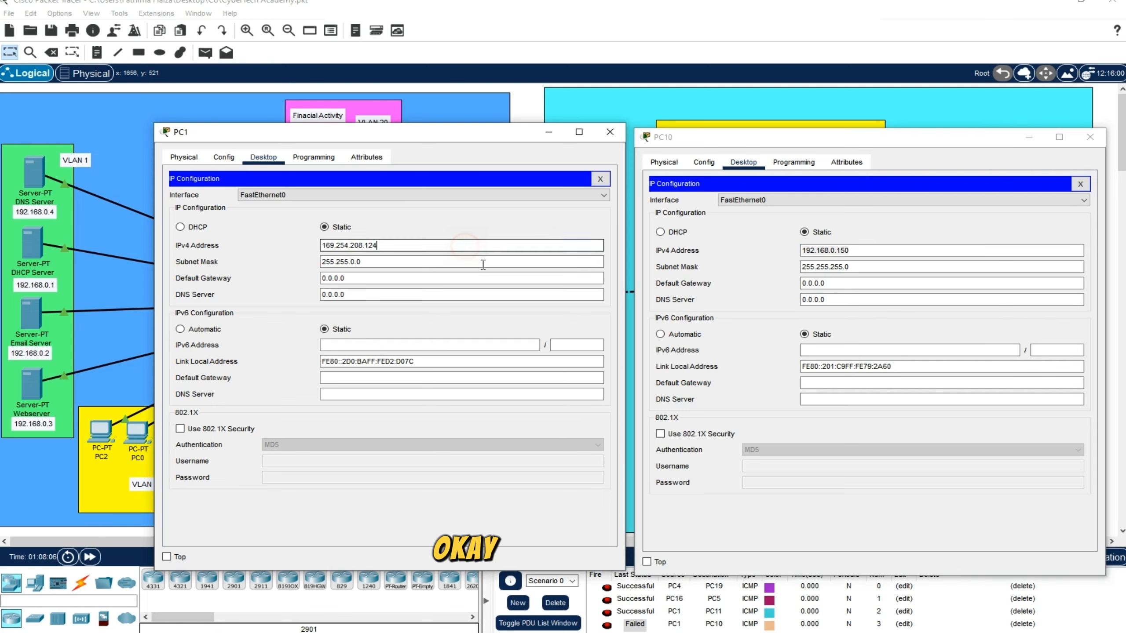
drag(389, 245, 320, 246)
Step: Copy PC10's IPv4 address into PC1's configuration and change the last octet so PC1 uses 192.168.0.190
click(866, 250)
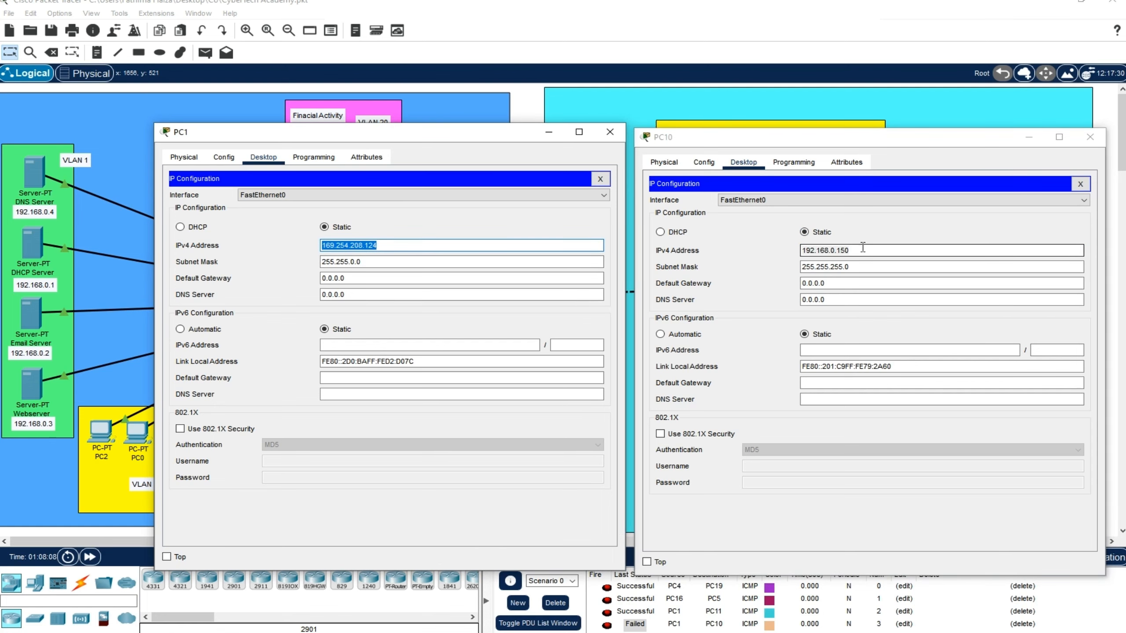
drag(786, 256, 794, 253)
key(ctrl+c)
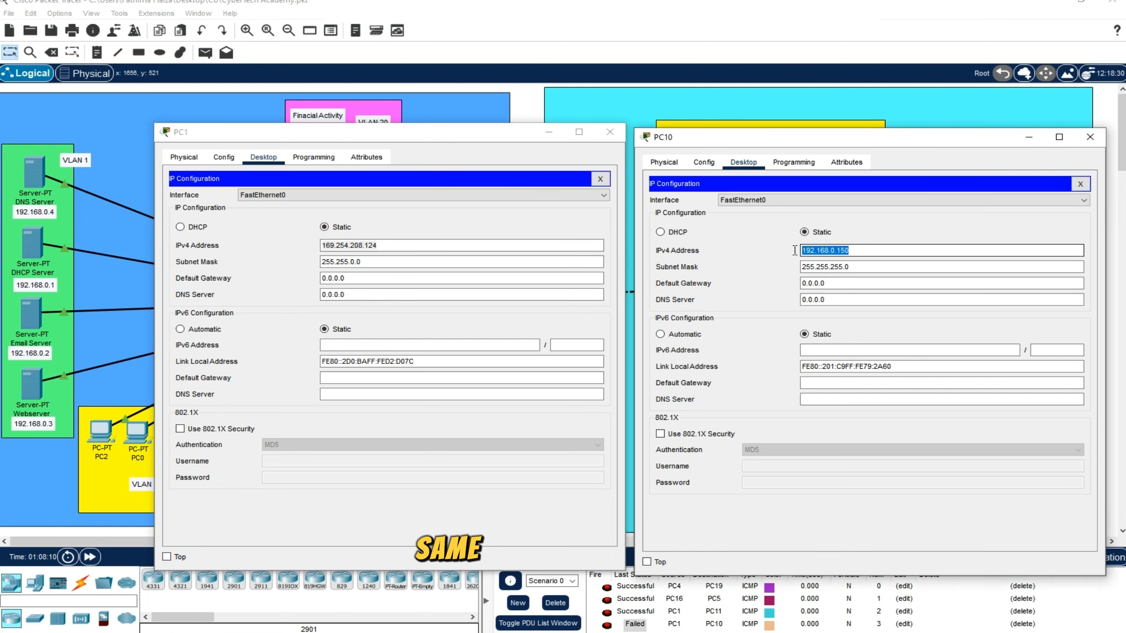
drag(396, 245, 311, 247)
key(ctrl+v)
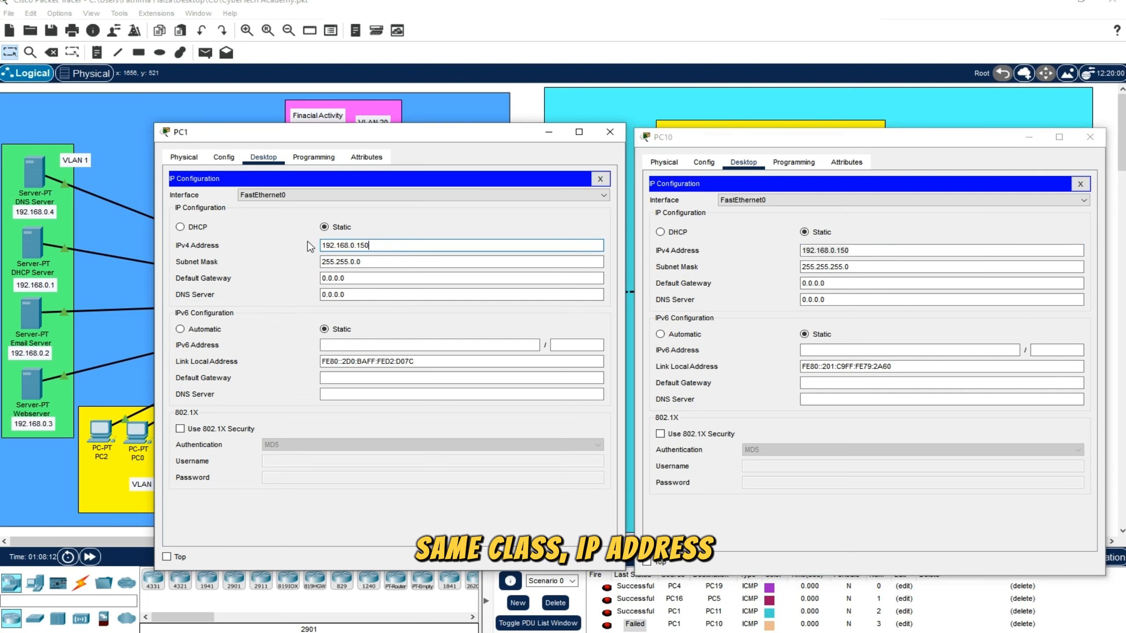
key(BackSpace)
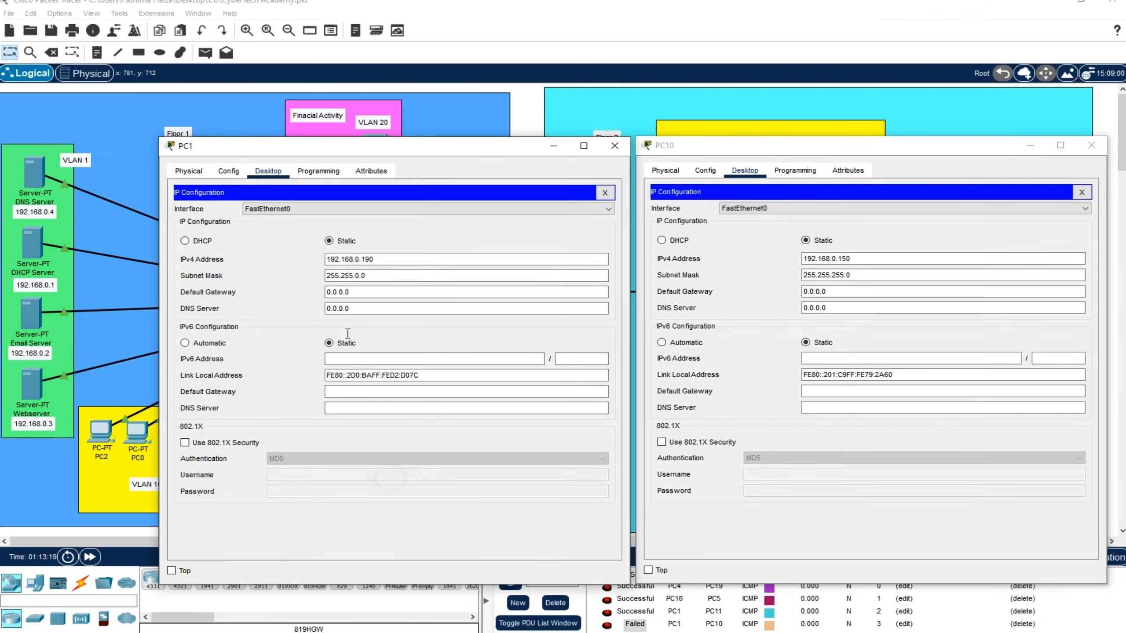
Step: Recheck the IPv4 addresses of PC1 and PC10 against each other and close both configuration windows
click(387, 259)
drag(387, 259, 326, 258)
drag(867, 258, 804, 258)
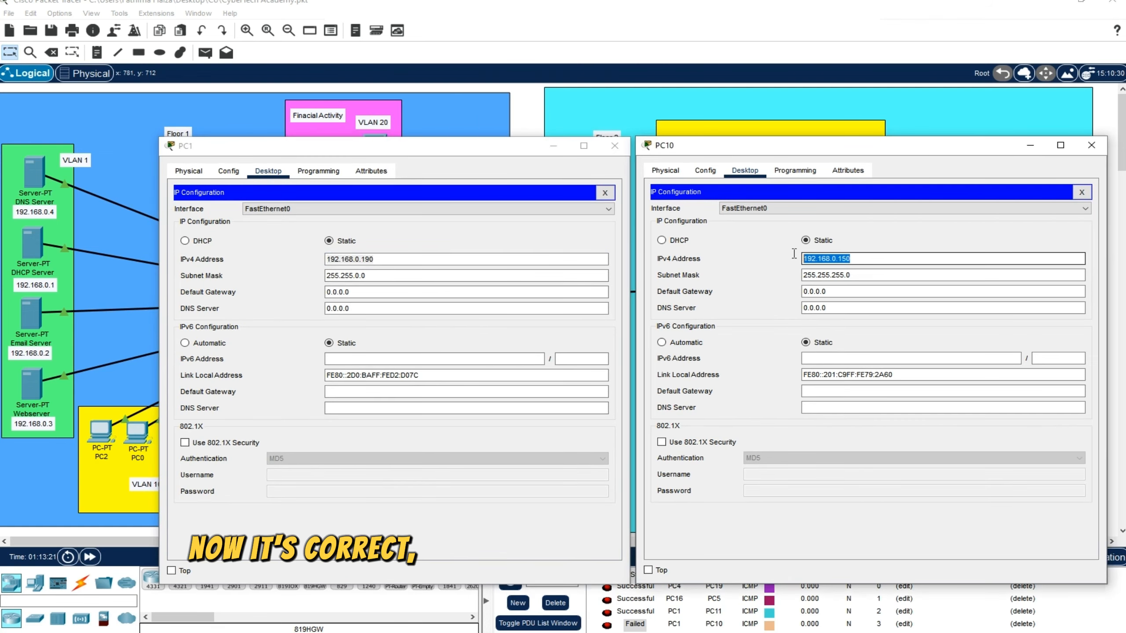
click(487, 513)
click(532, 408)
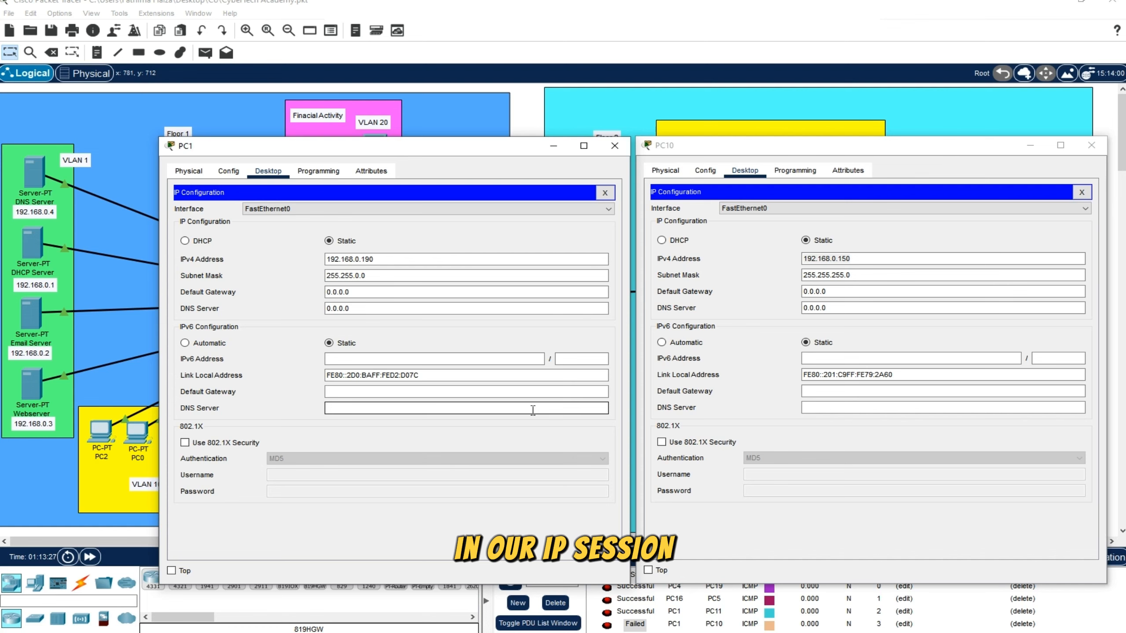
click(615, 145)
click(1091, 146)
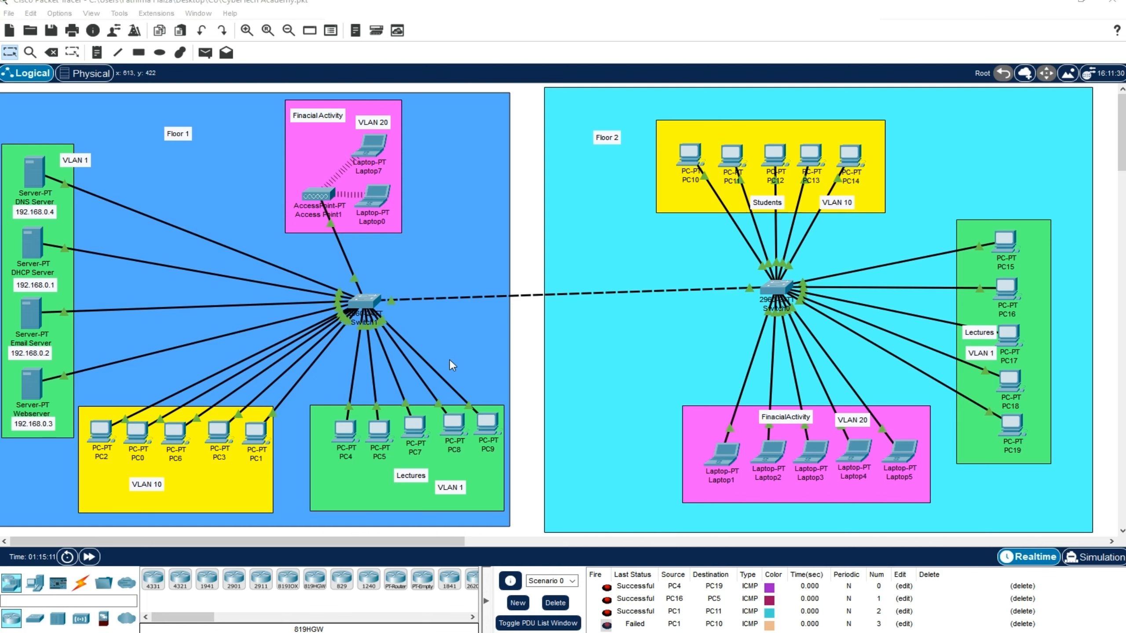
Step: Repeat the simple PDU from Floor 1's PC1 to Floor 2's PC10 in VLAN 10
click(205, 52)
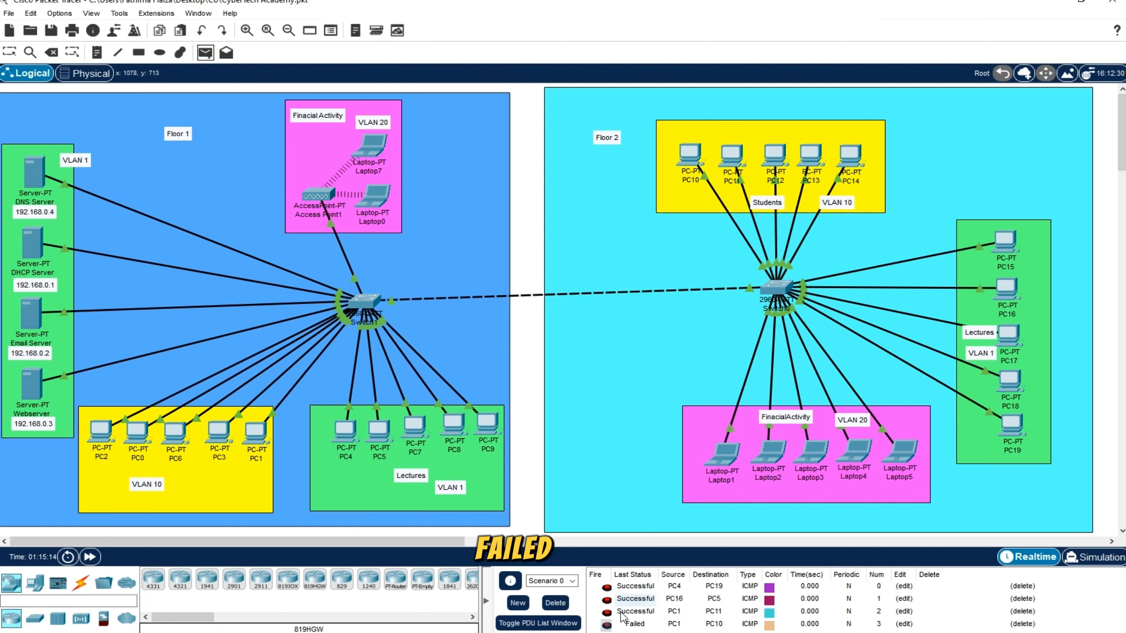
click(635, 623)
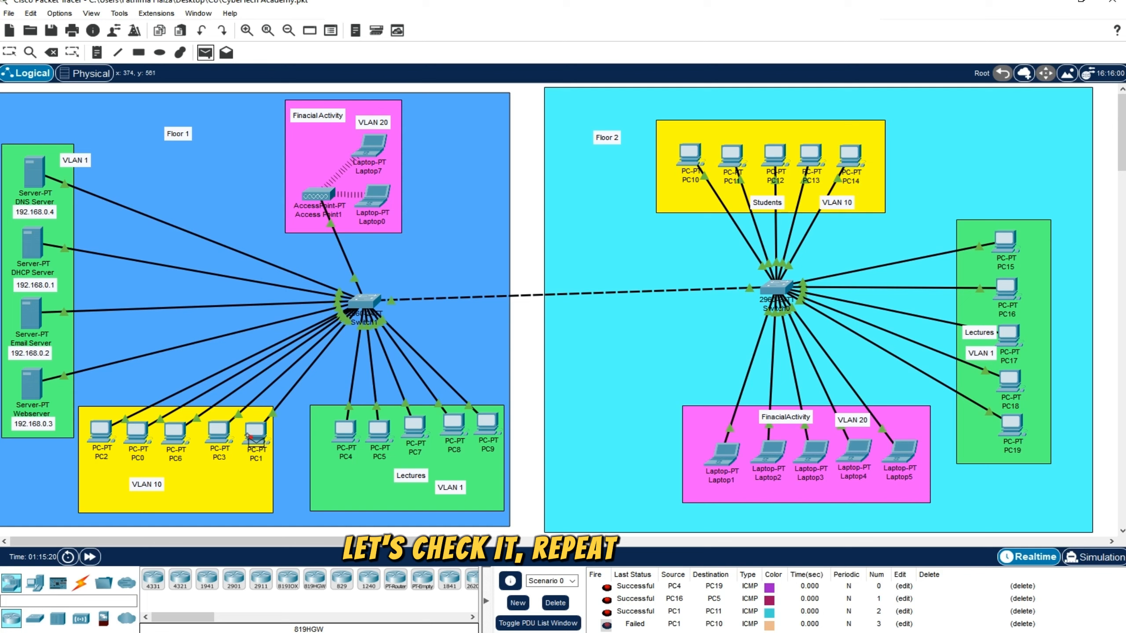
click(249, 437)
click(690, 156)
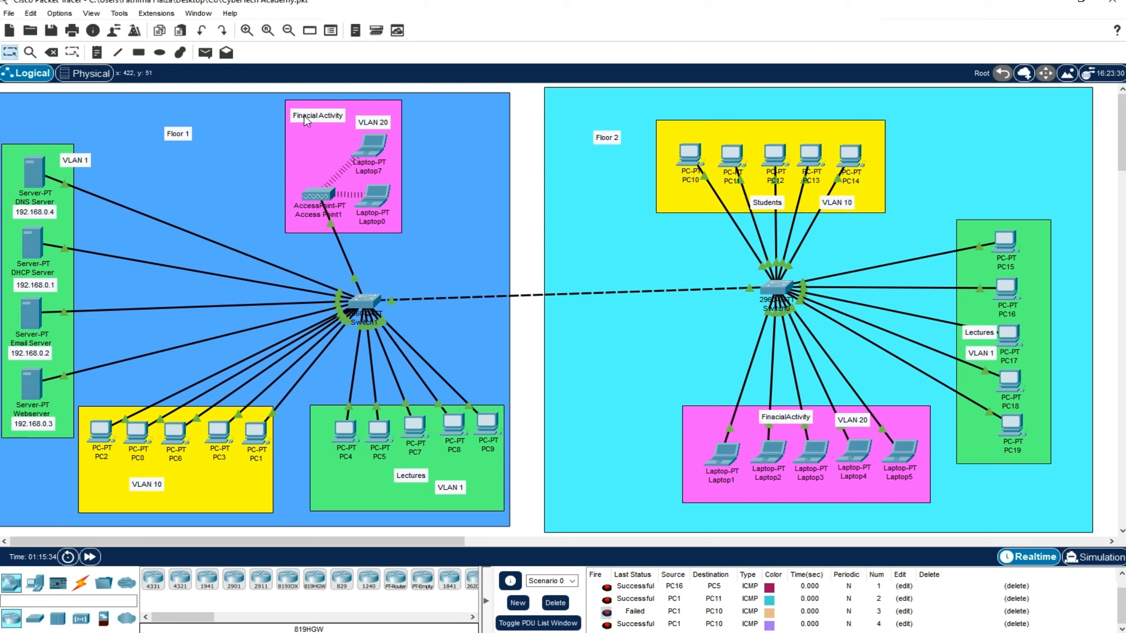
Step: Send a simple PDU from Floor 1's Laptop0 to Floor 2's Laptop2 in VLAN 20 and check its delivery status
click(203, 56)
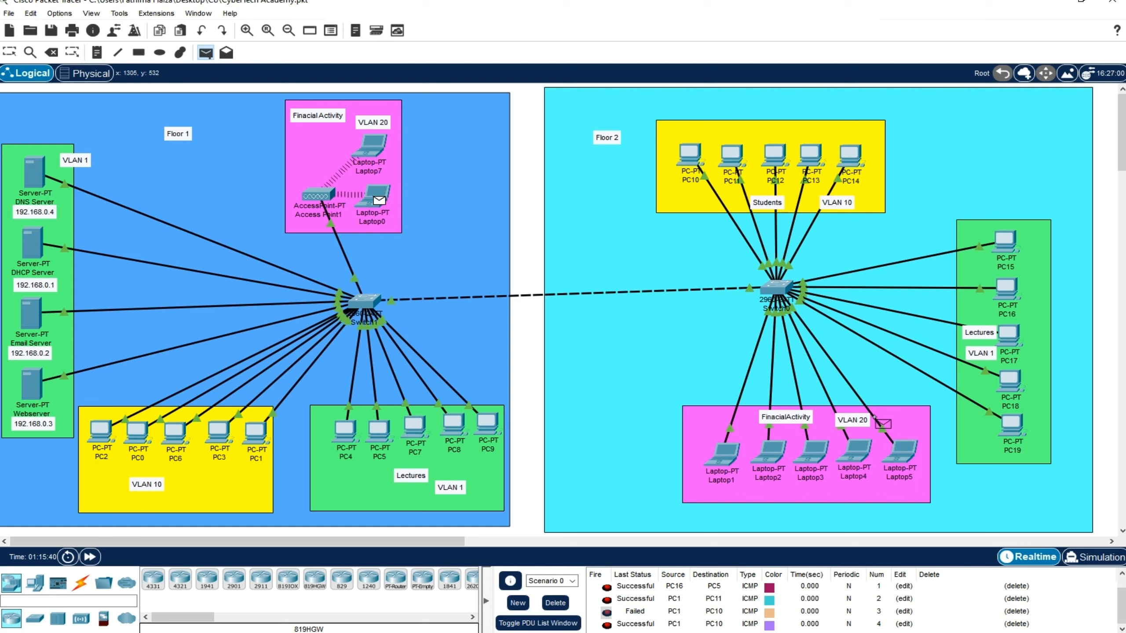
click(766, 449)
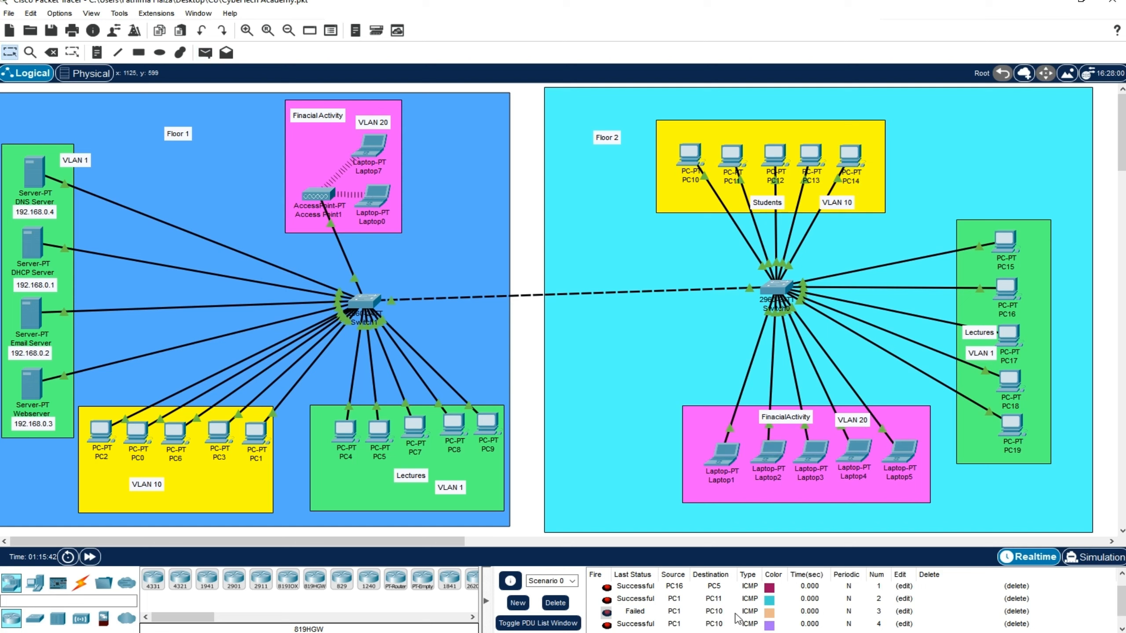
click(635, 625)
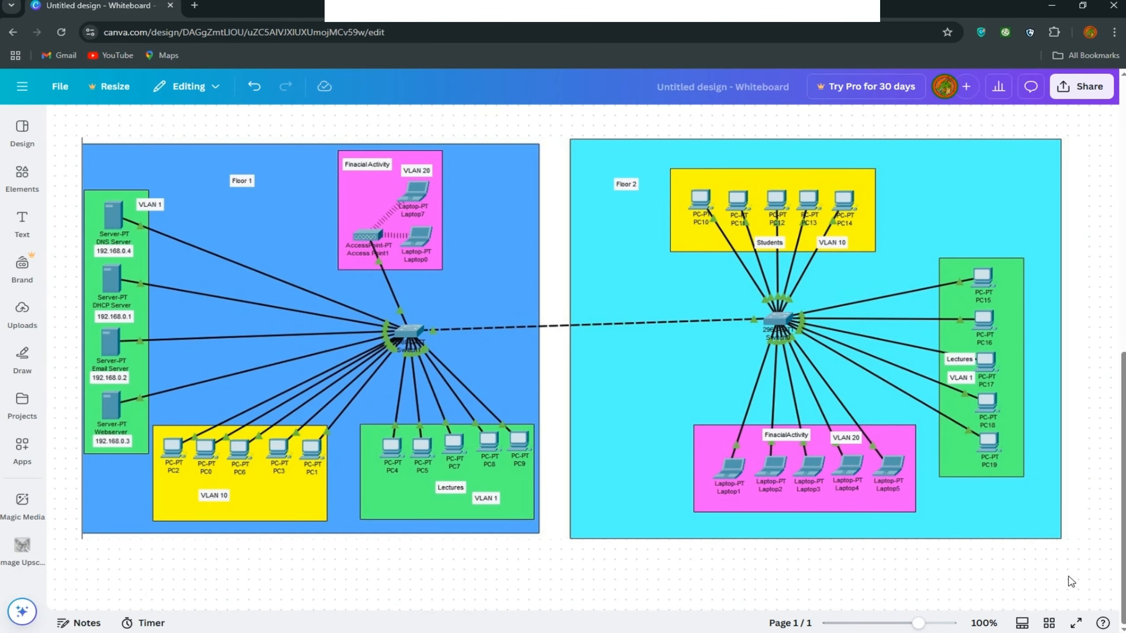
Step: Show the Canva whiteboard full screen and draw a short blue stroke under the link between the two switches
click(1075, 623)
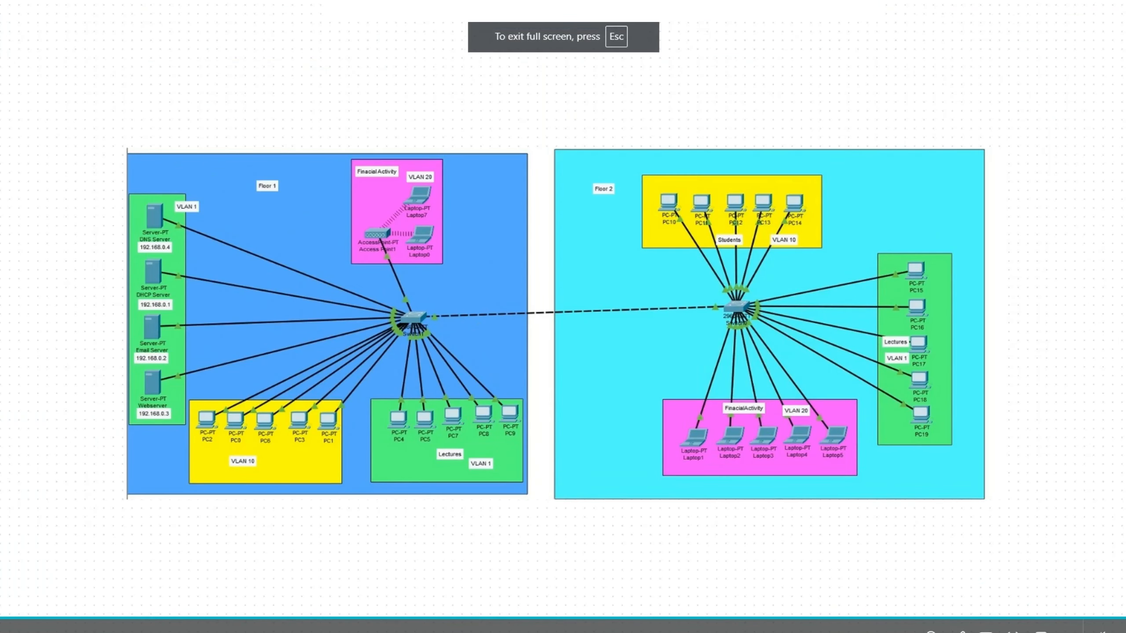
click(958, 629)
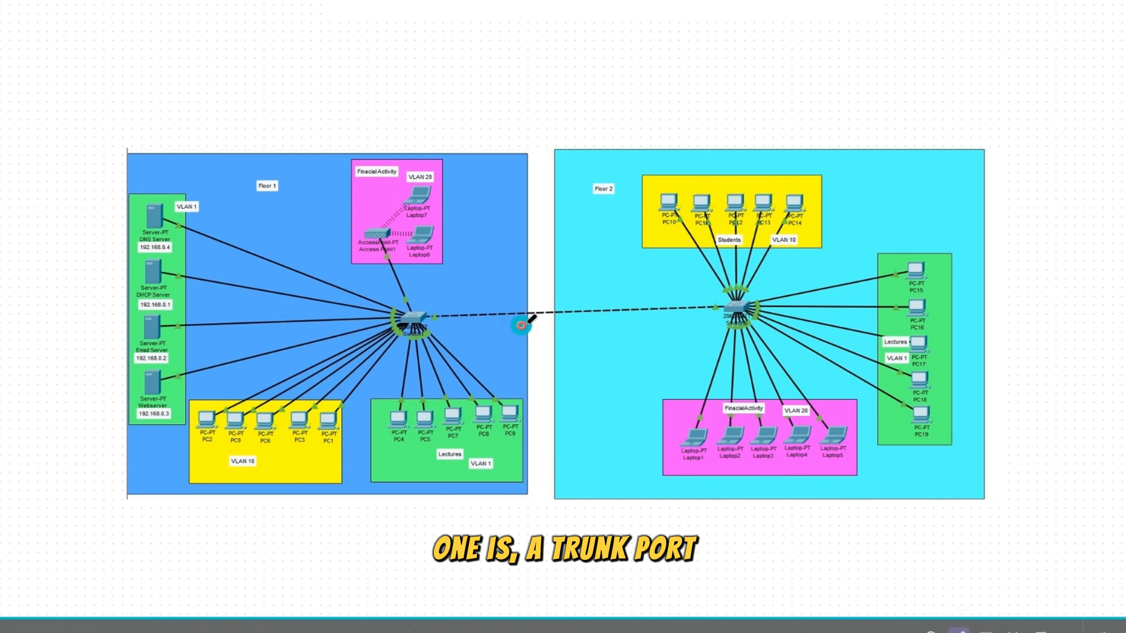
drag(521, 326, 573, 319)
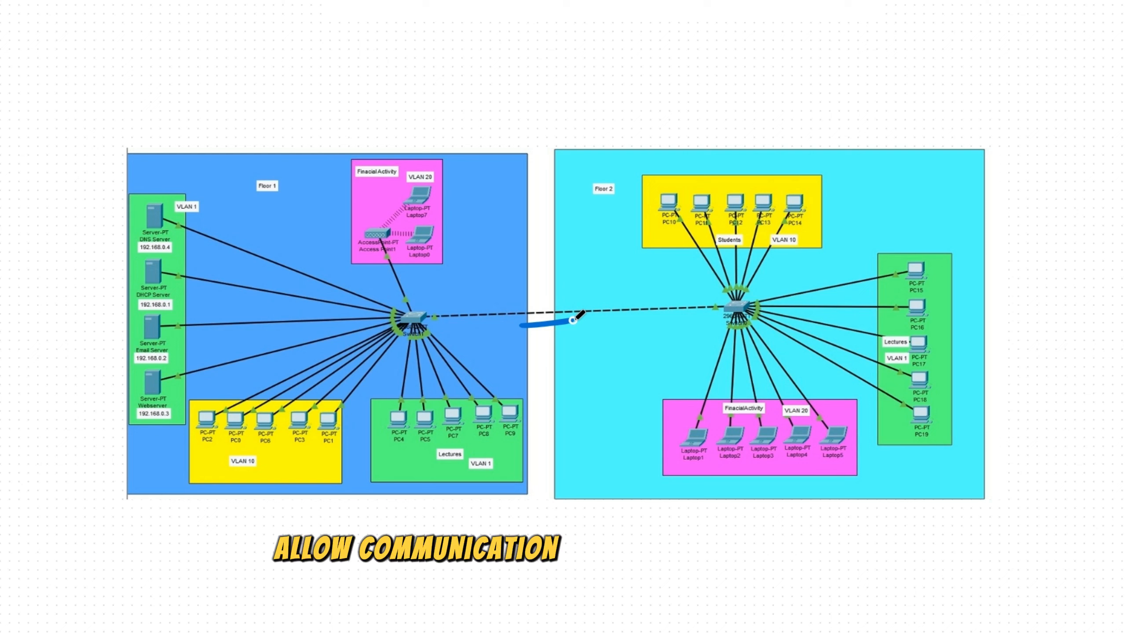